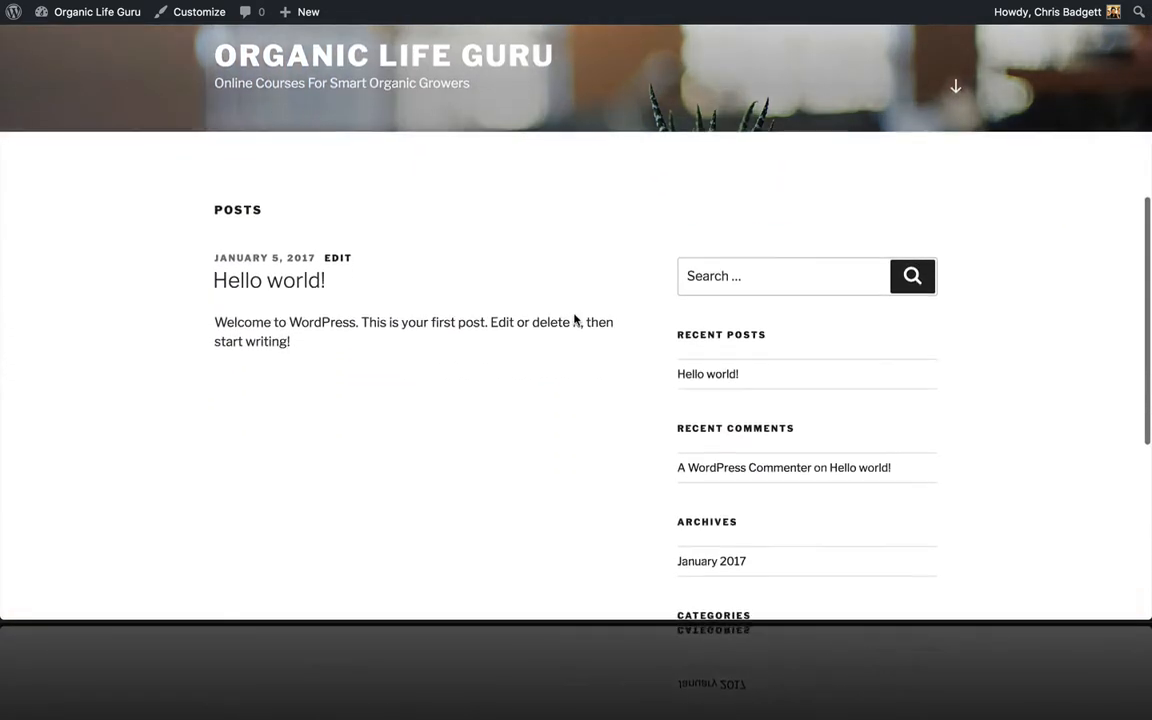
Step: Check the installed plugins, then view the installed themes with Twenty Seventeen active
{"action": "scroll", "coordinate": [575, 320], "scroll_direction": "up", "scroll_amount": 6}
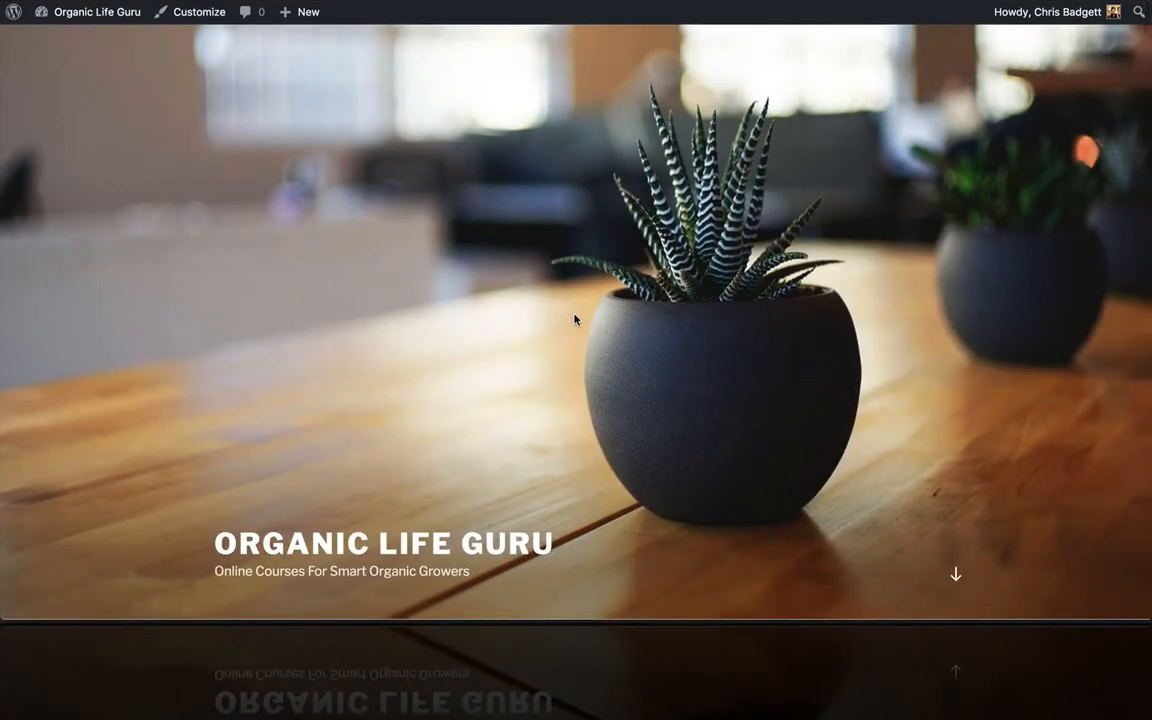
{"action": "scroll", "coordinate": [575, 320], "scroll_direction": "down", "scroll_amount": 5}
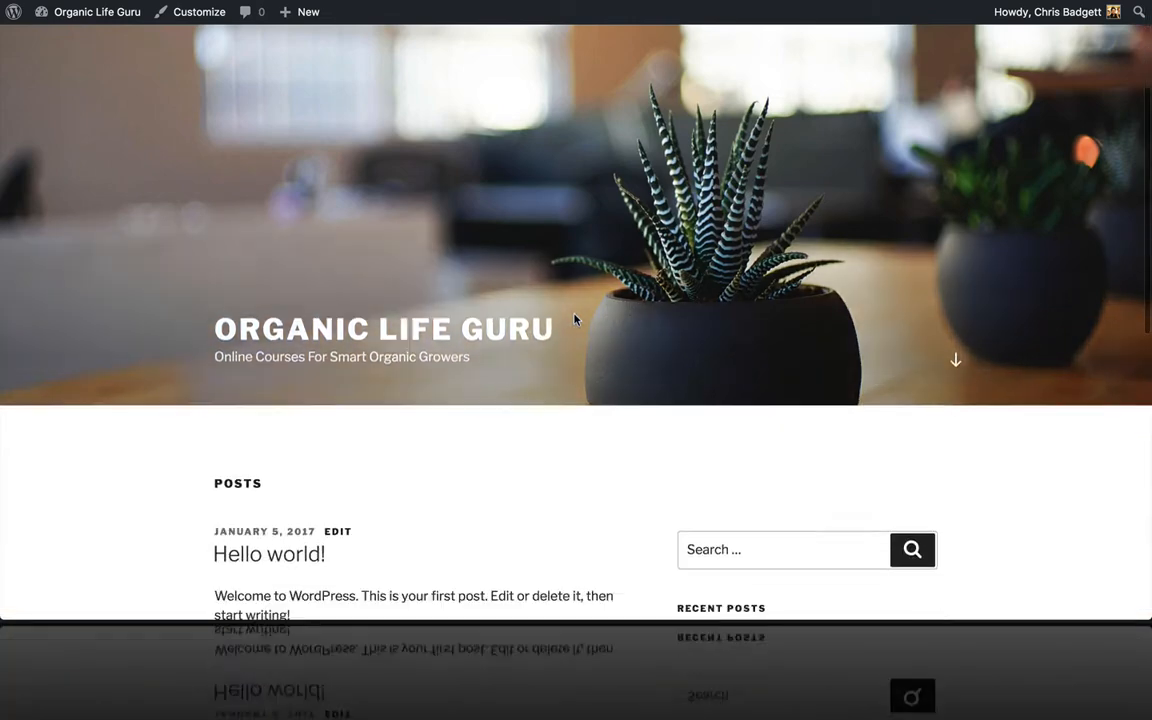
{"action": "scroll", "coordinate": [575, 320], "scroll_direction": "down", "scroll_amount": 4}
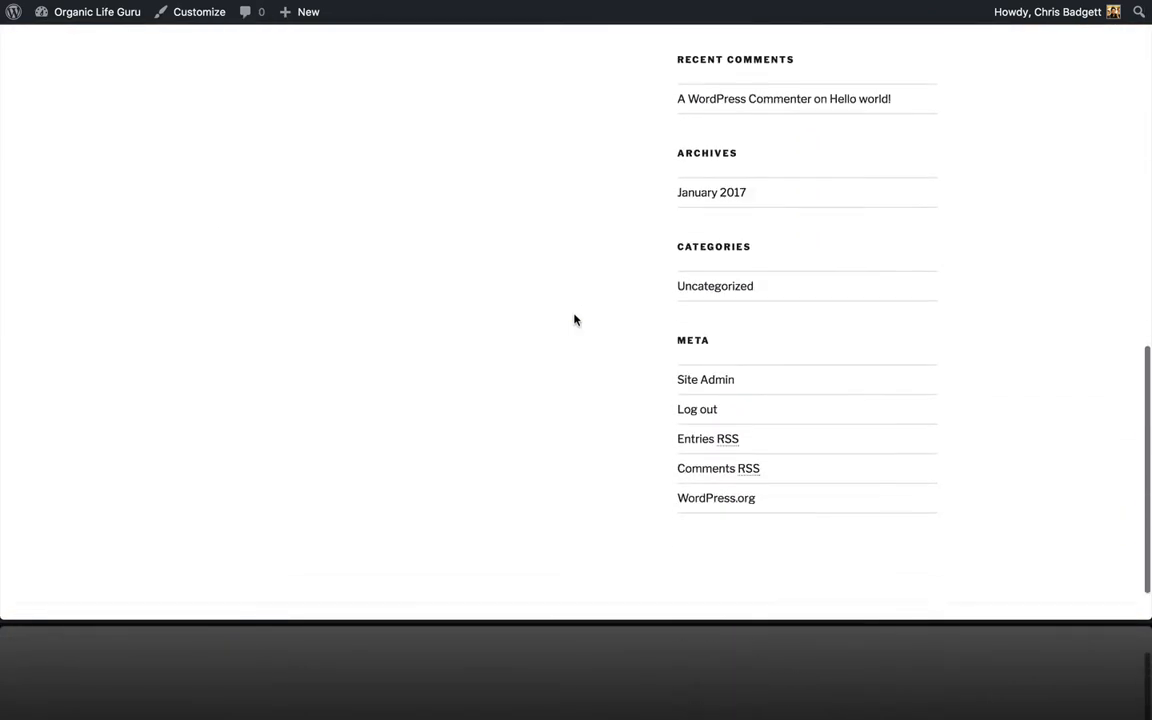
{"action": "scroll", "coordinate": [575, 320], "scroll_direction": "up", "scroll_amount": 8}
{"action": "scroll", "coordinate": [575, 320], "scroll_direction": "up", "scroll_amount": 2}
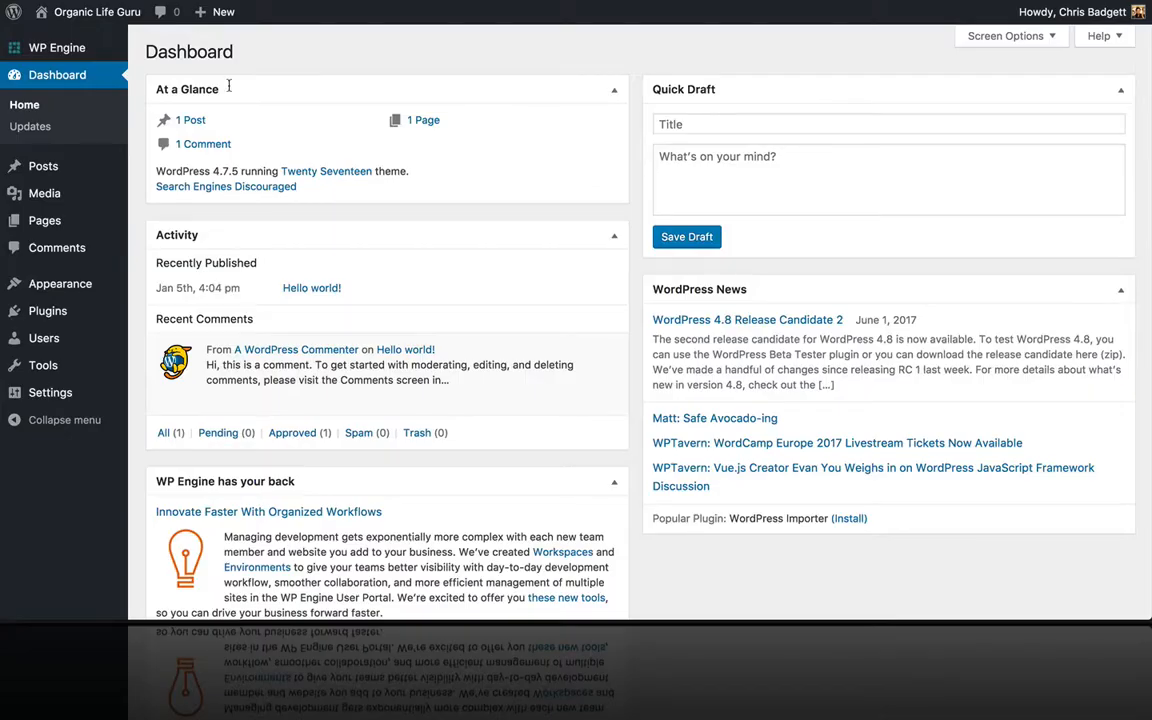
{"action": "scroll", "coordinate": [243, 185], "scroll_direction": "down", "scroll_amount": 4}
{"action": "scroll", "coordinate": [270, 212], "scroll_direction": "up", "scroll_amount": 4}
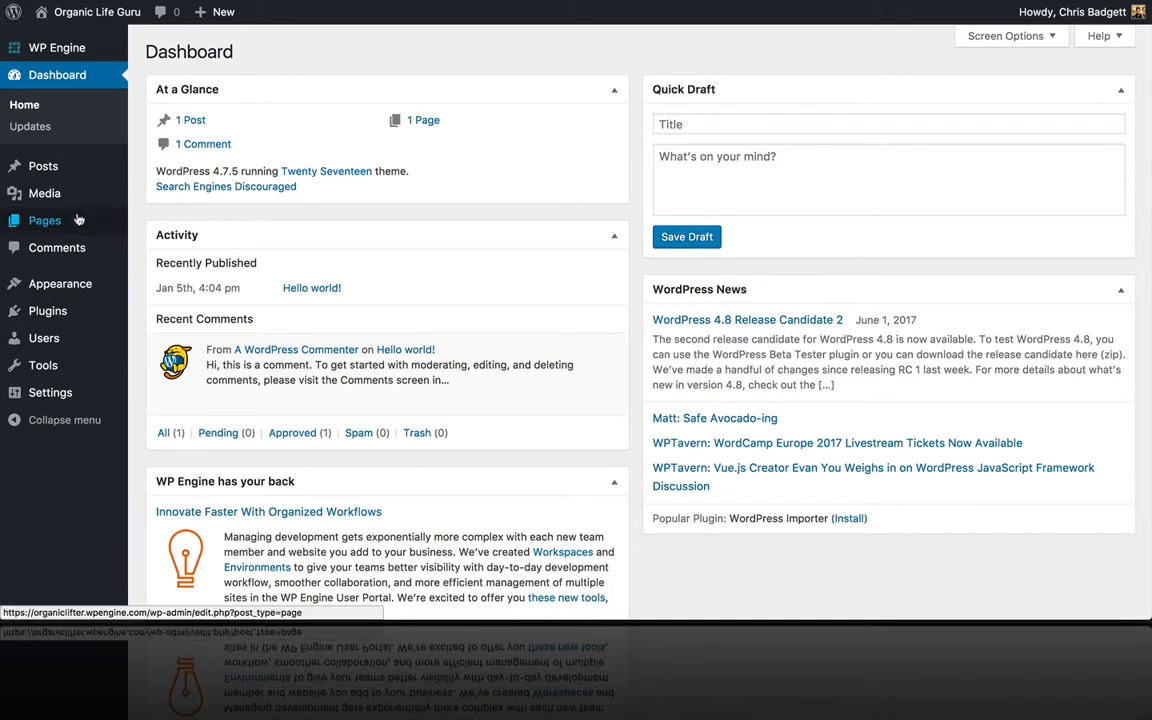
{"action": "left_click", "coordinate": [52, 313]}
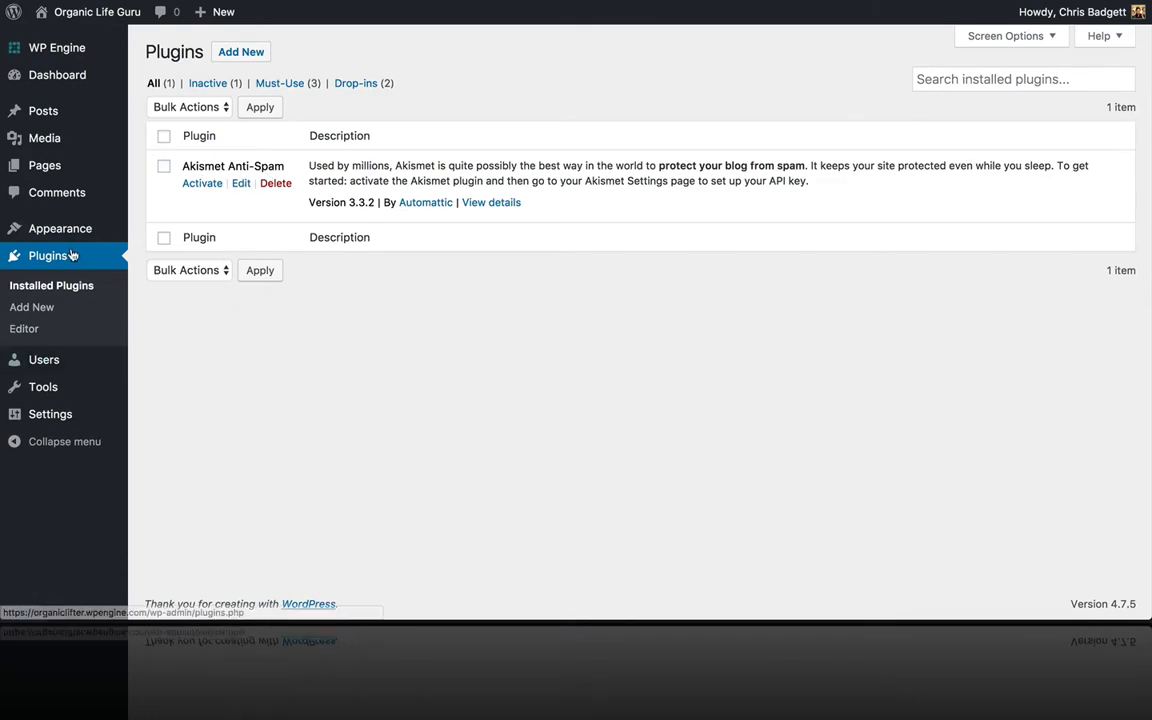
{"action": "mouse_move", "coordinate": [60, 228]}
{"action": "left_click", "coordinate": [165, 232]}
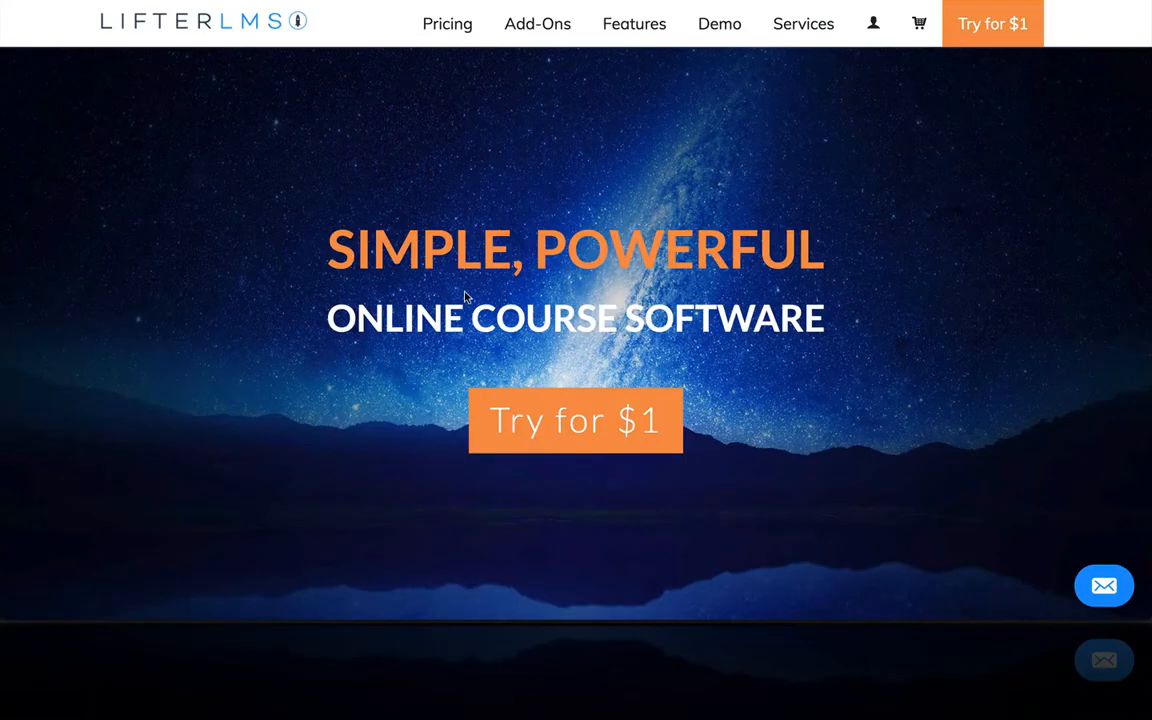
Step: Browse the LifterLMS Add-Ons catalogue and open the Universe Bundle product page
{"action": "scroll", "coordinate": [464, 300], "scroll_direction": "down", "scroll_amount": 4}
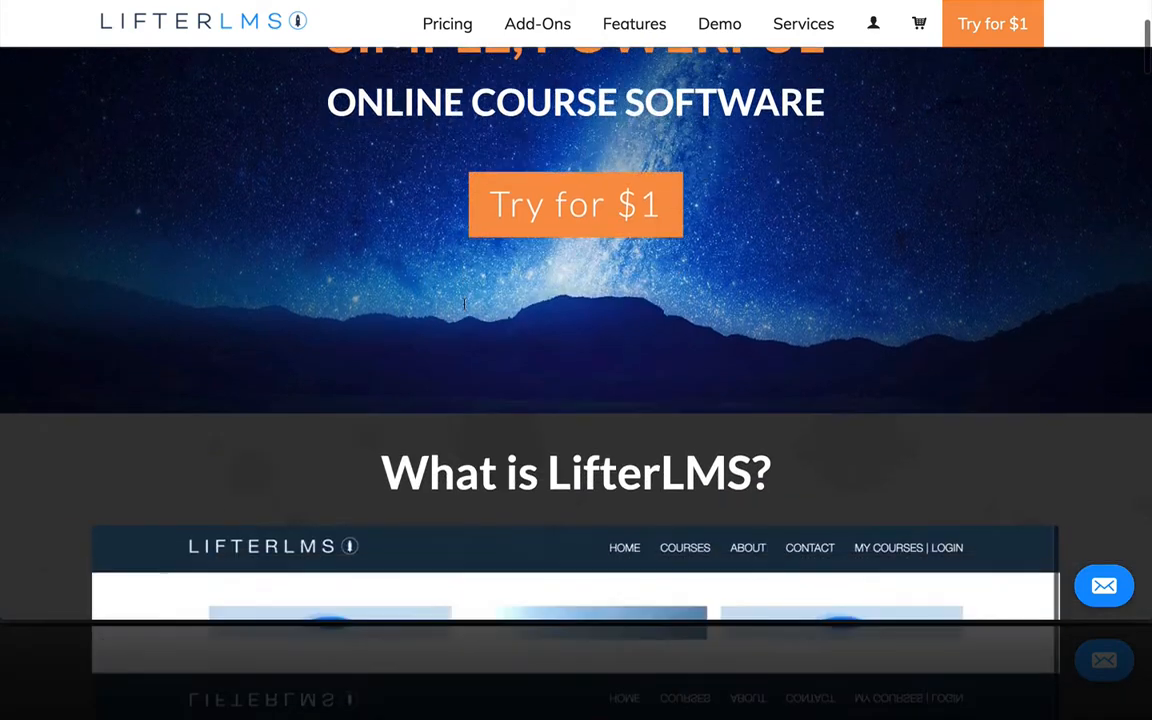
{"action": "scroll", "coordinate": [464, 305], "scroll_direction": "up", "scroll_amount": 4}
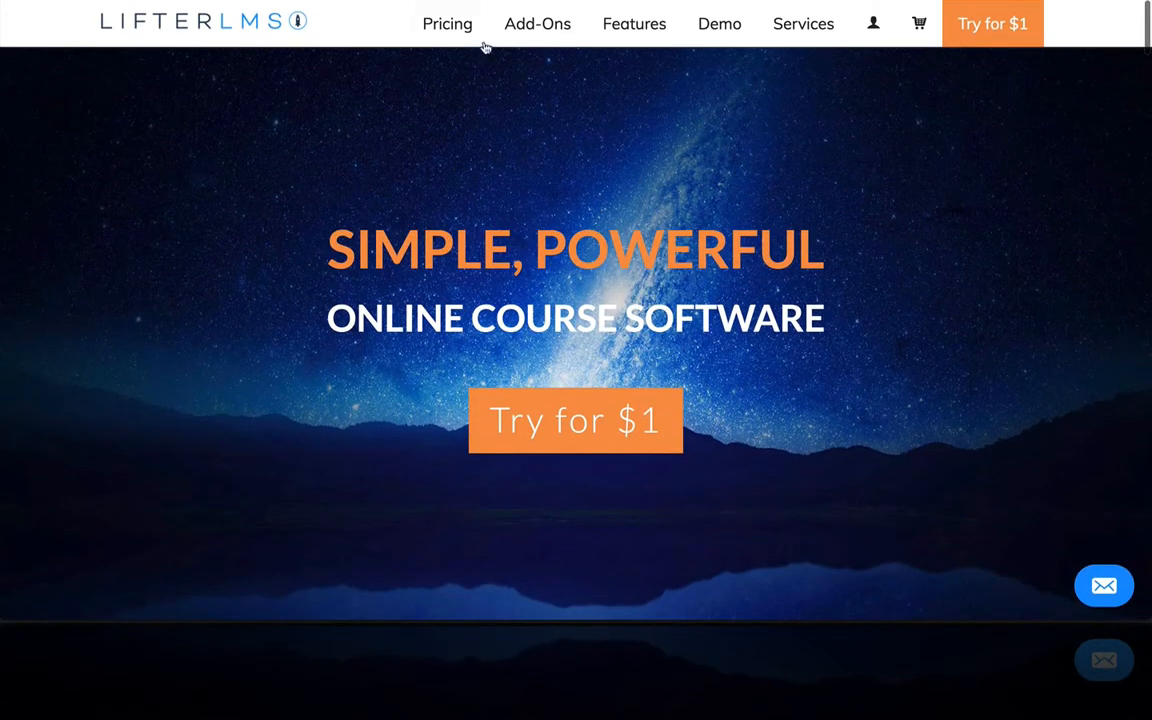
{"action": "left_click", "coordinate": [507, 28]}
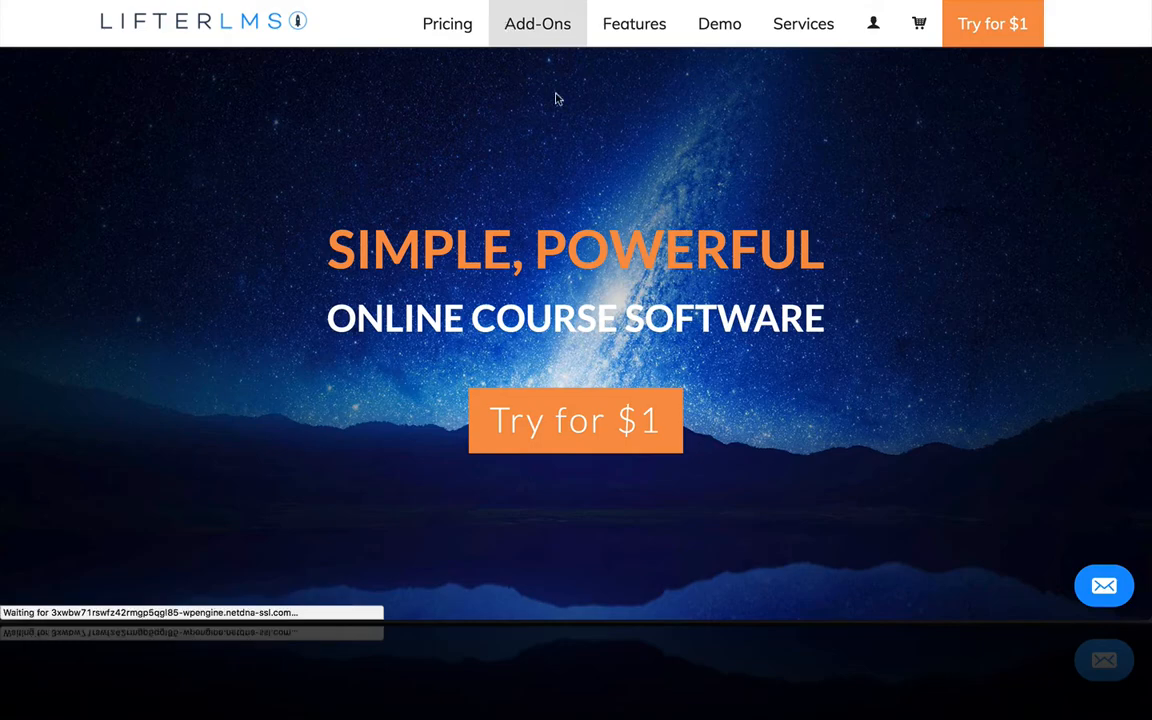
{"action": "scroll", "coordinate": [633, 238], "scroll_direction": "down", "scroll_amount": 5}
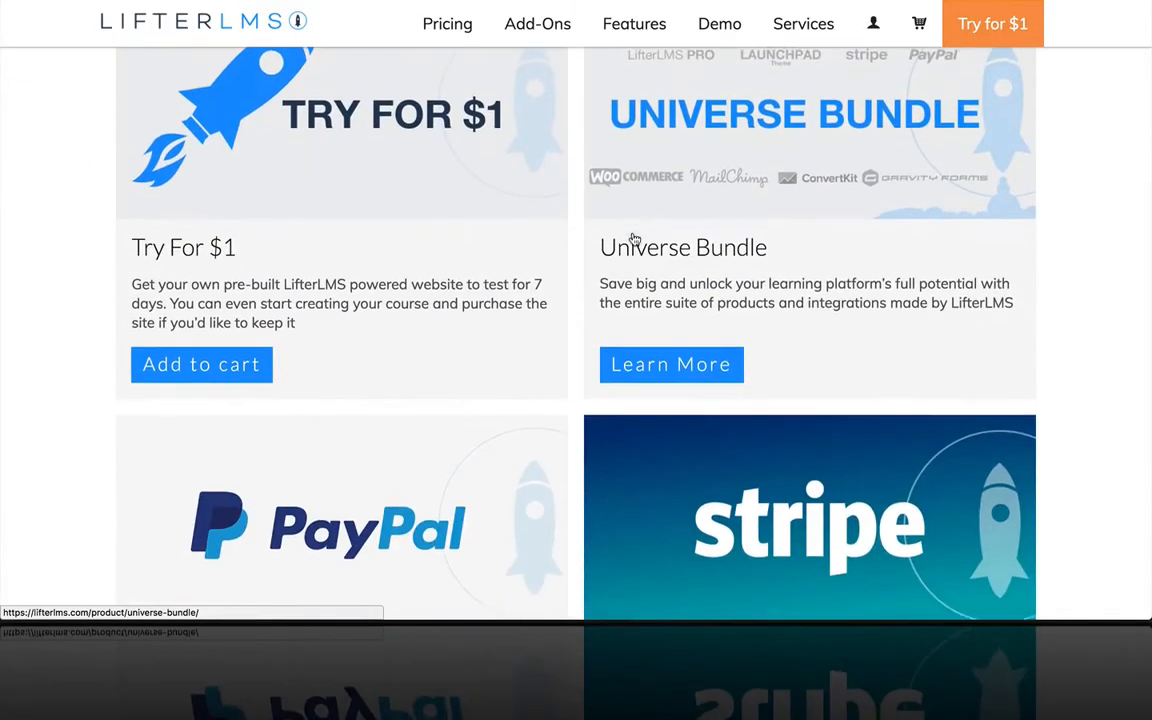
{"action": "scroll", "coordinate": [633, 238], "scroll_direction": "down", "scroll_amount": 5}
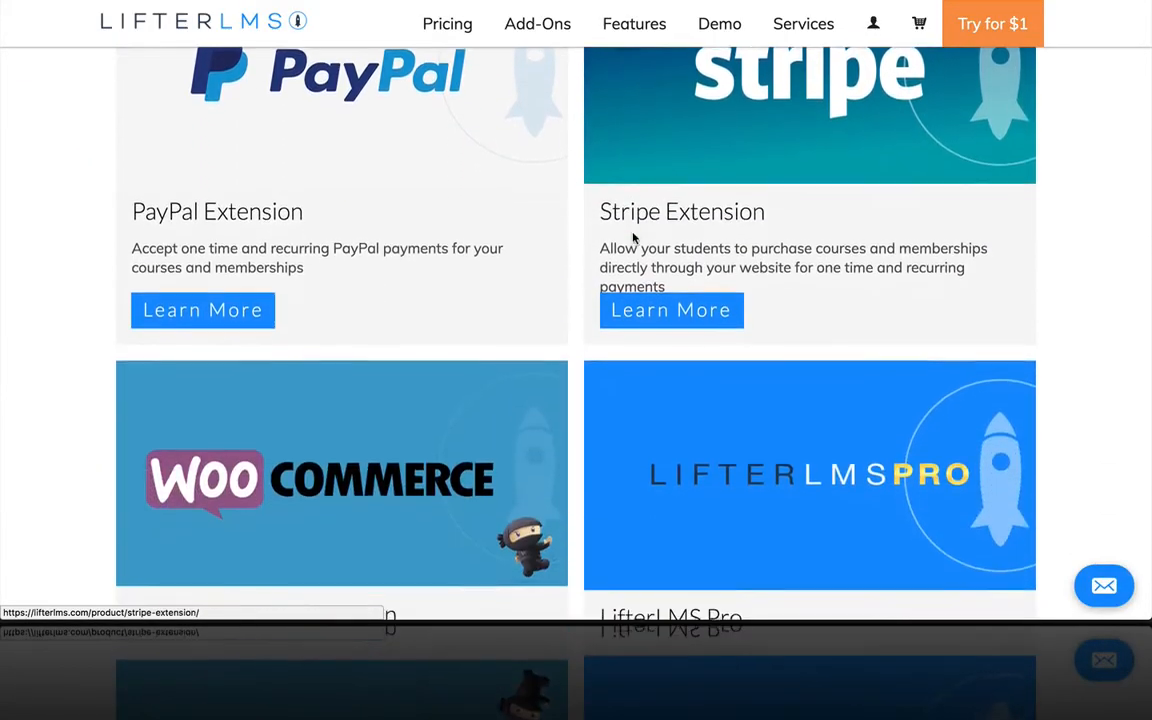
{"action": "scroll", "coordinate": [633, 238], "scroll_direction": "up", "scroll_amount": 4}
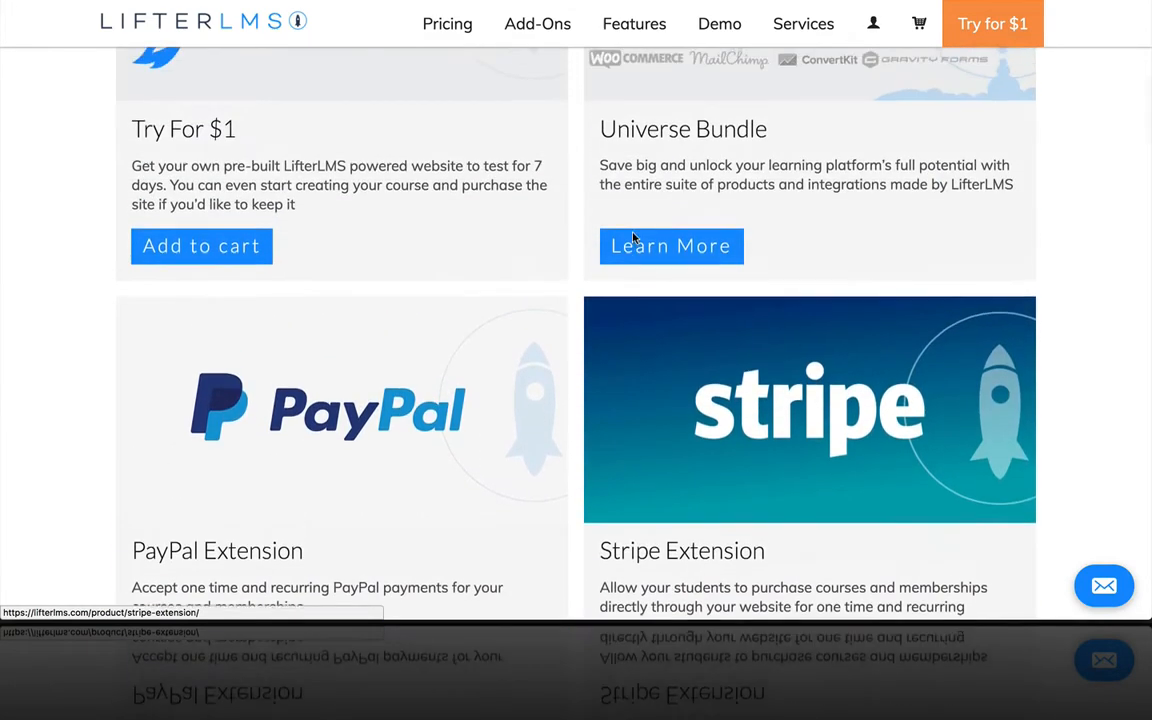
{"action": "scroll", "coordinate": [633, 238], "scroll_direction": "up", "scroll_amount": 4}
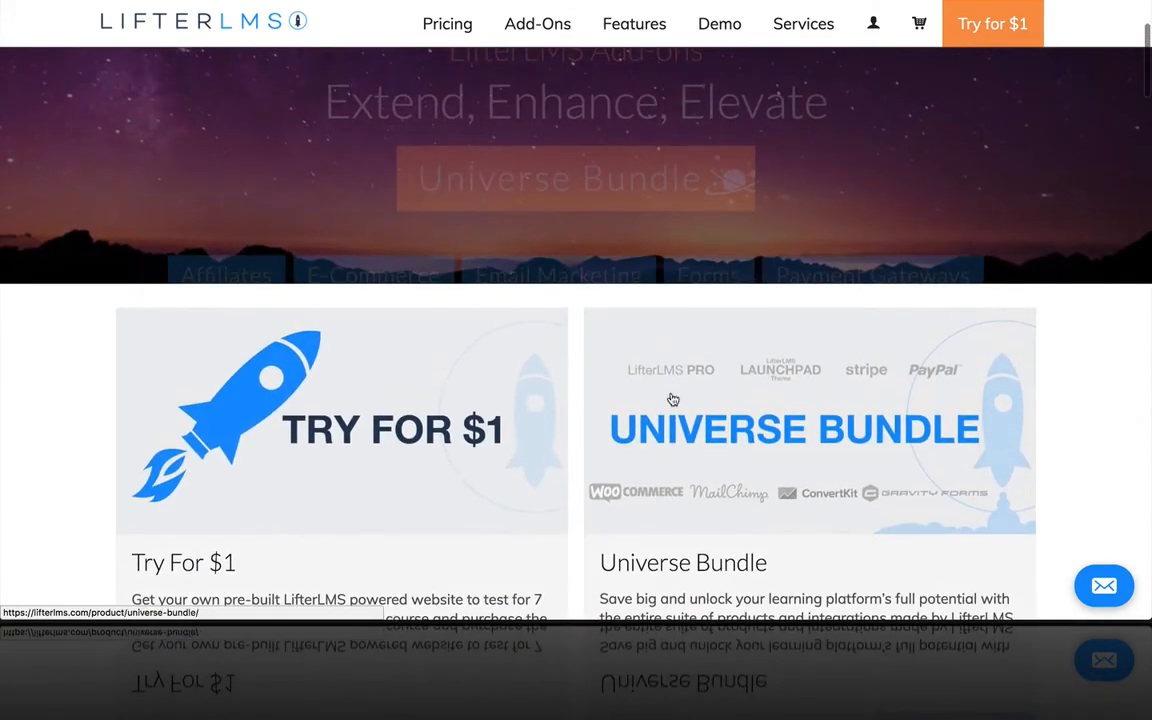
{"action": "left_click", "coordinate": [673, 399]}
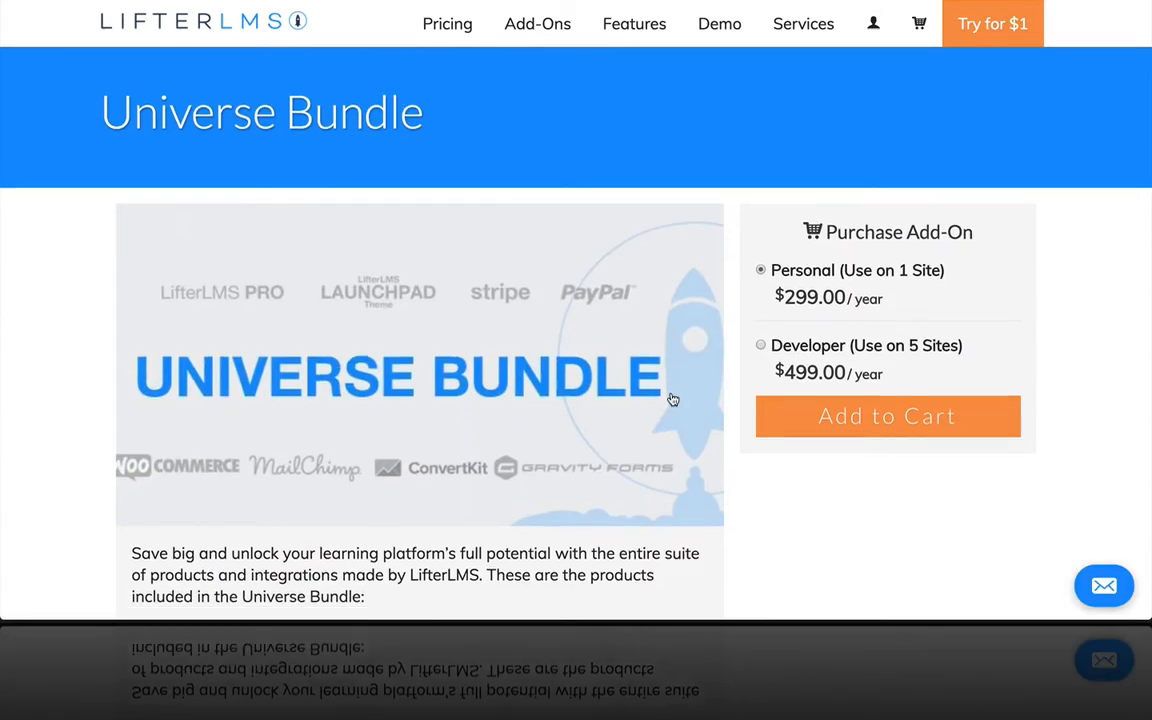
Step: Review the bundle's included products and add the Developer (5 sites) licence to the cart
{"action": "scroll", "coordinate": [673, 399], "scroll_direction": "down", "scroll_amount": 4}
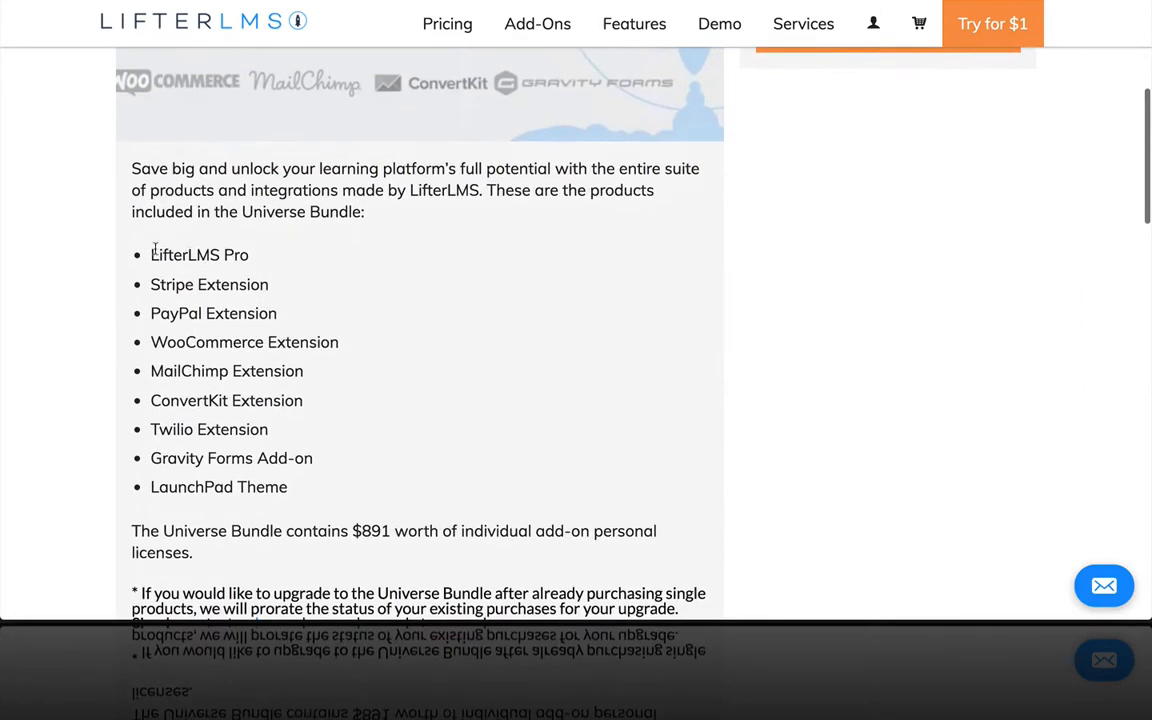
{"action": "left_click_drag", "start_coordinate": [151, 252], "coordinate": [310, 483]}
{"action": "scroll", "coordinate": [367, 486], "scroll_direction": "down", "scroll_amount": 1}
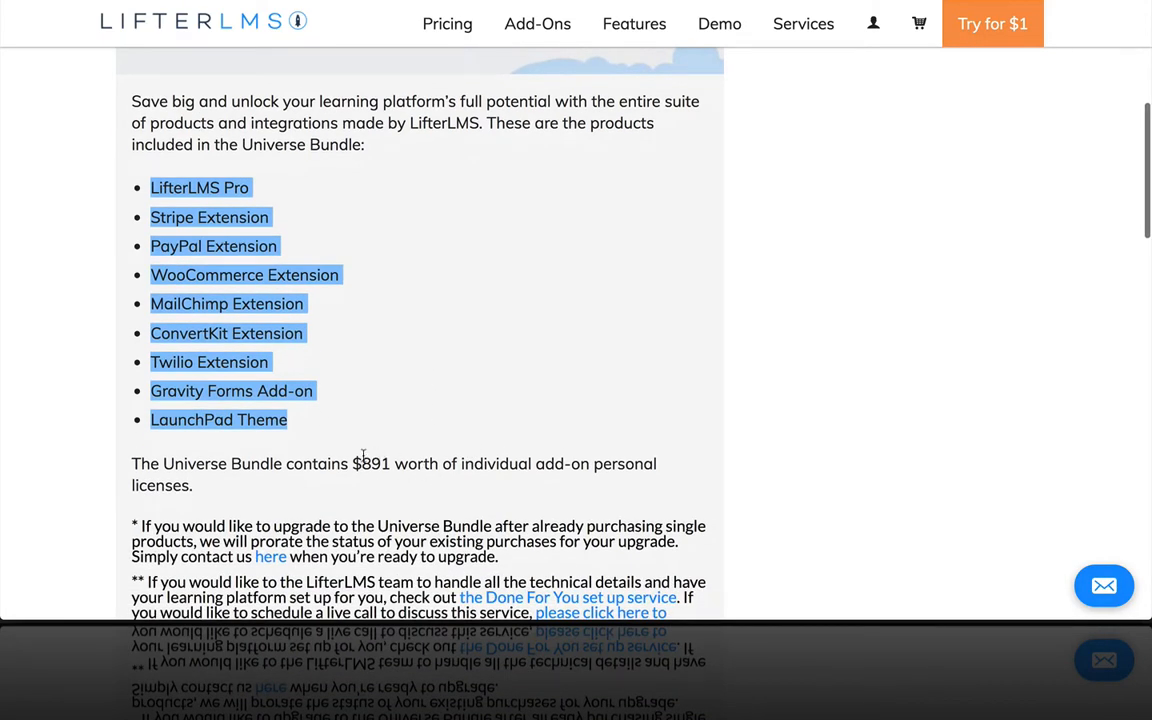
{"action": "scroll", "coordinate": [522, 340], "scroll_direction": "up", "scroll_amount": 4}
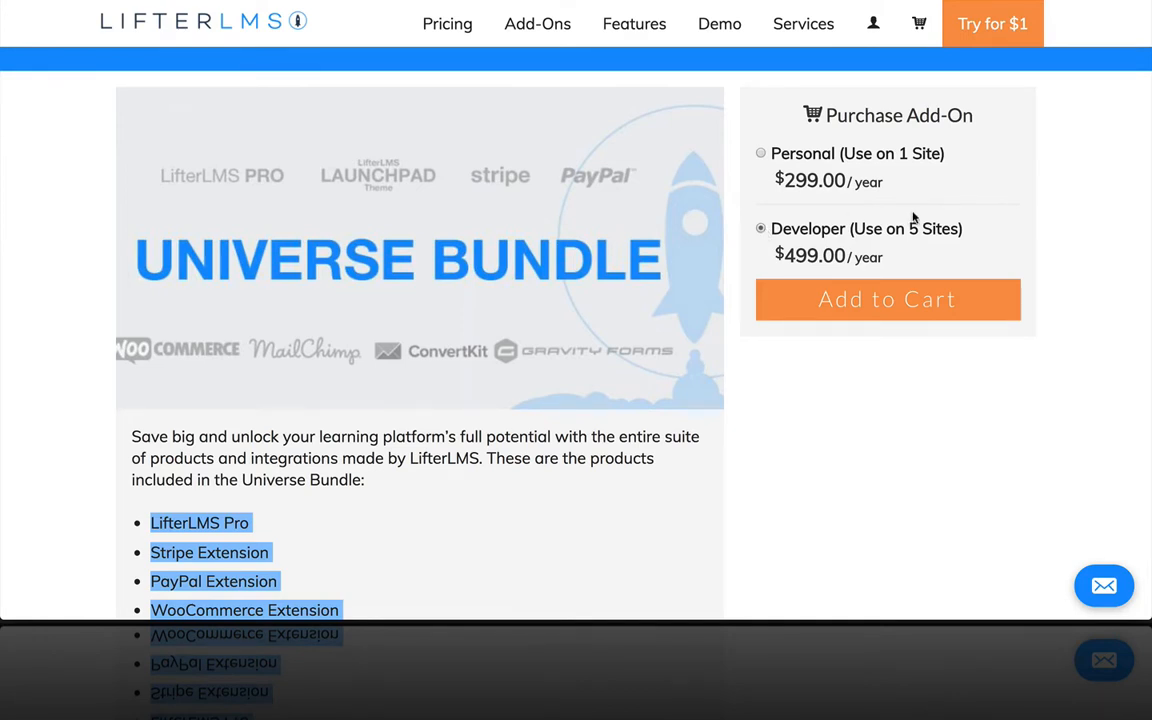
{"action": "left_click", "coordinate": [886, 292]}
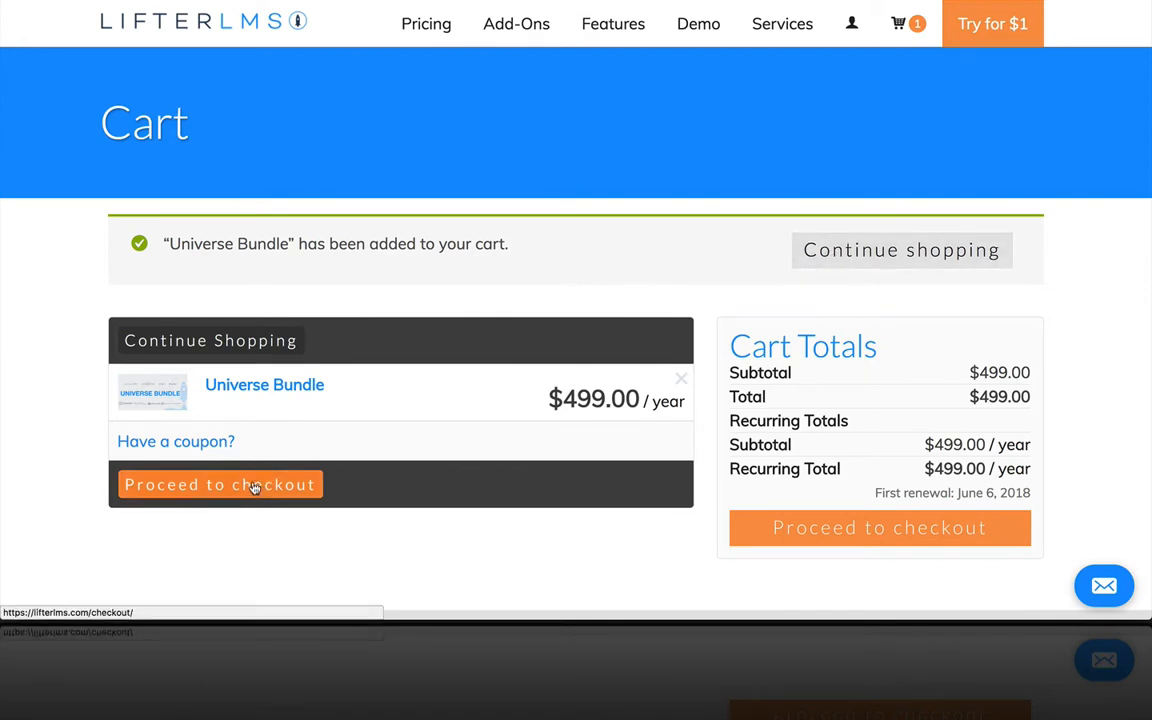
Step: Proceed to checkout and replace the account email with the buyer's email address
{"action": "left_click", "coordinate": [214, 484]}
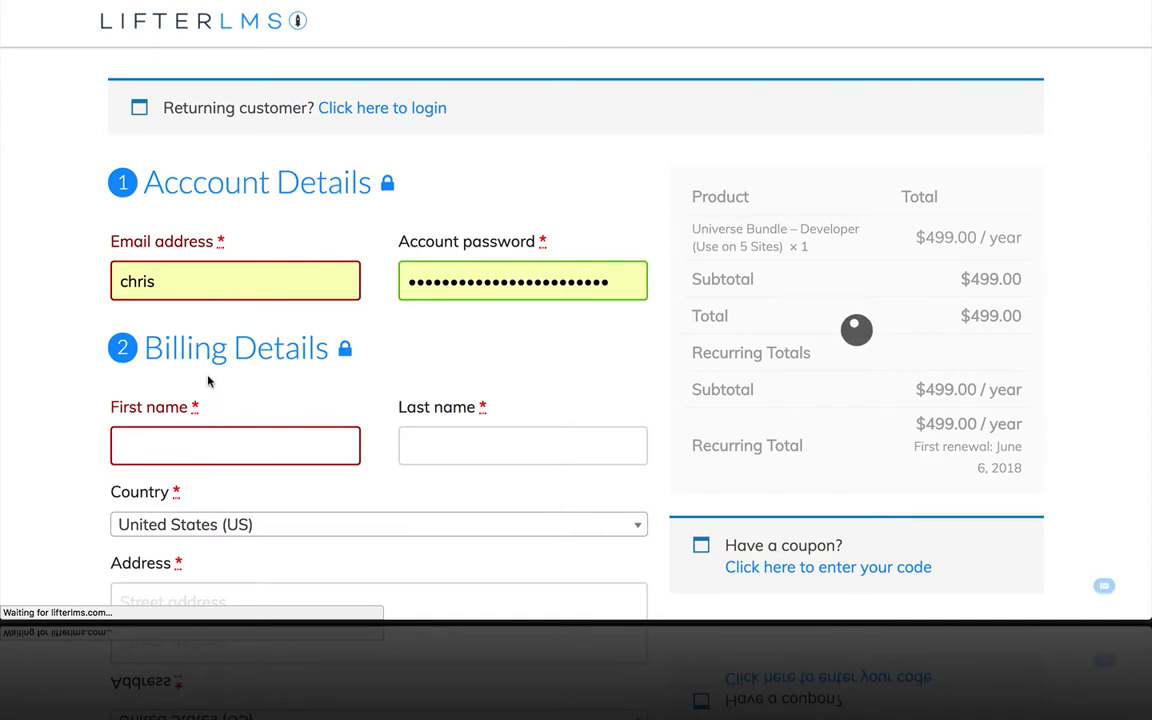
{"action": "left_click_drag", "start_coordinate": [180, 283], "coordinate": [57, 272]}
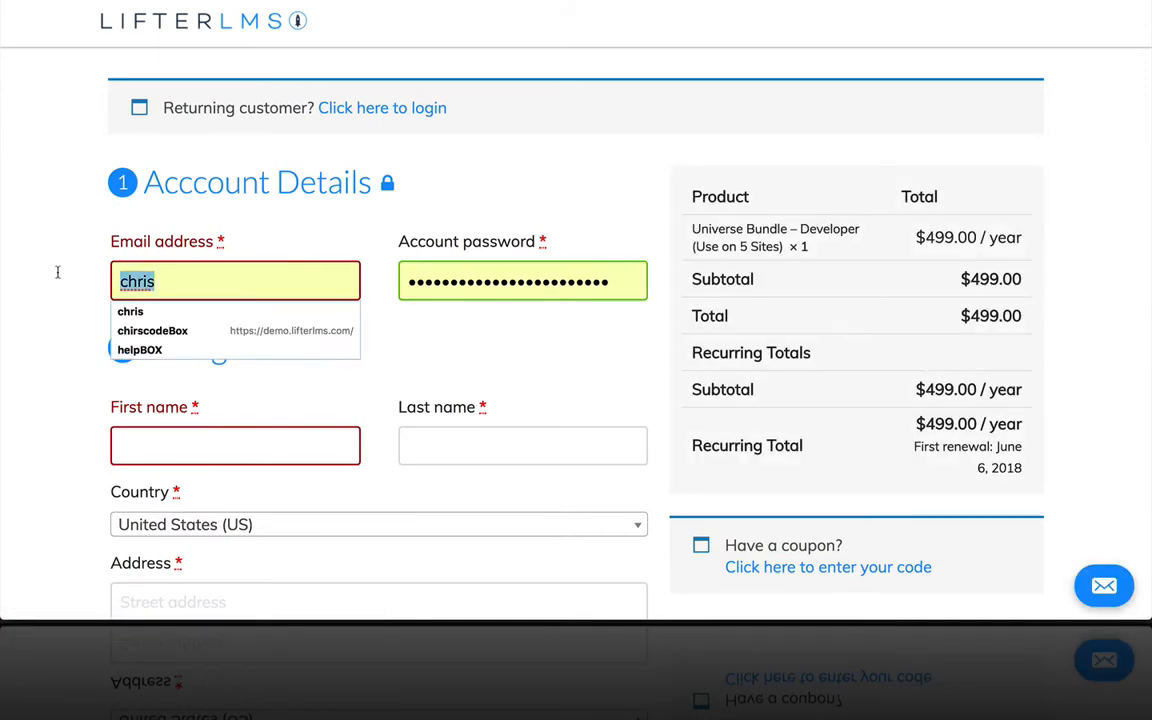
{"action": "key", "text": "BackSpace"}
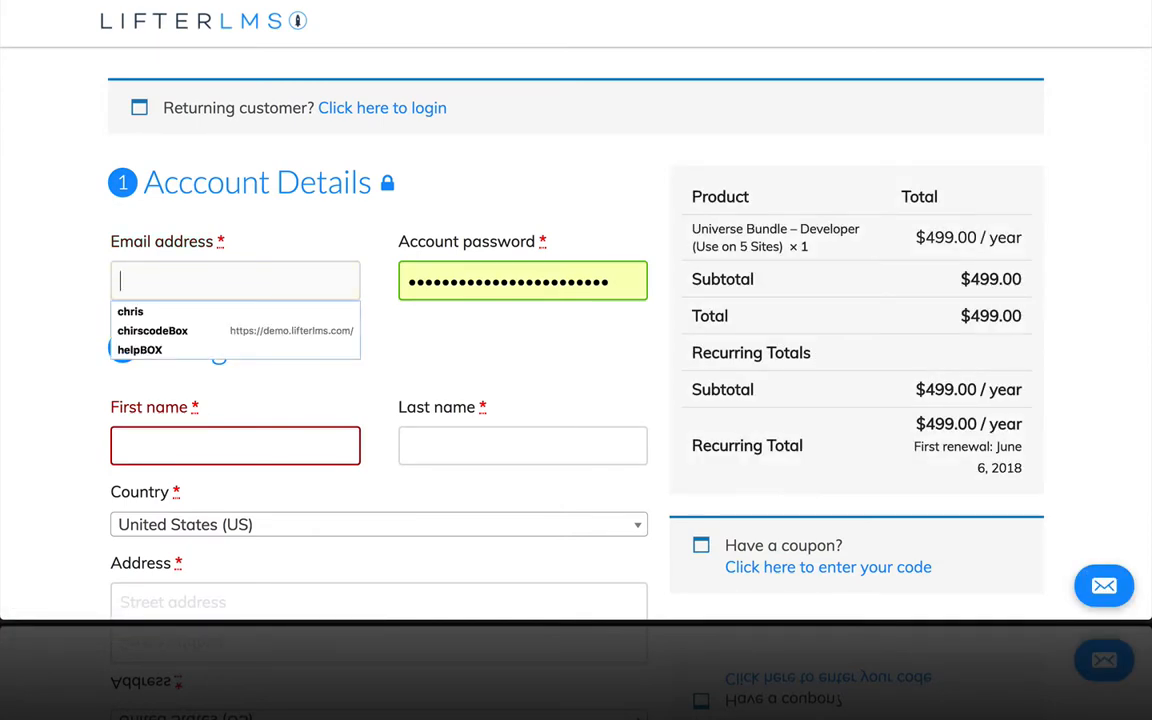
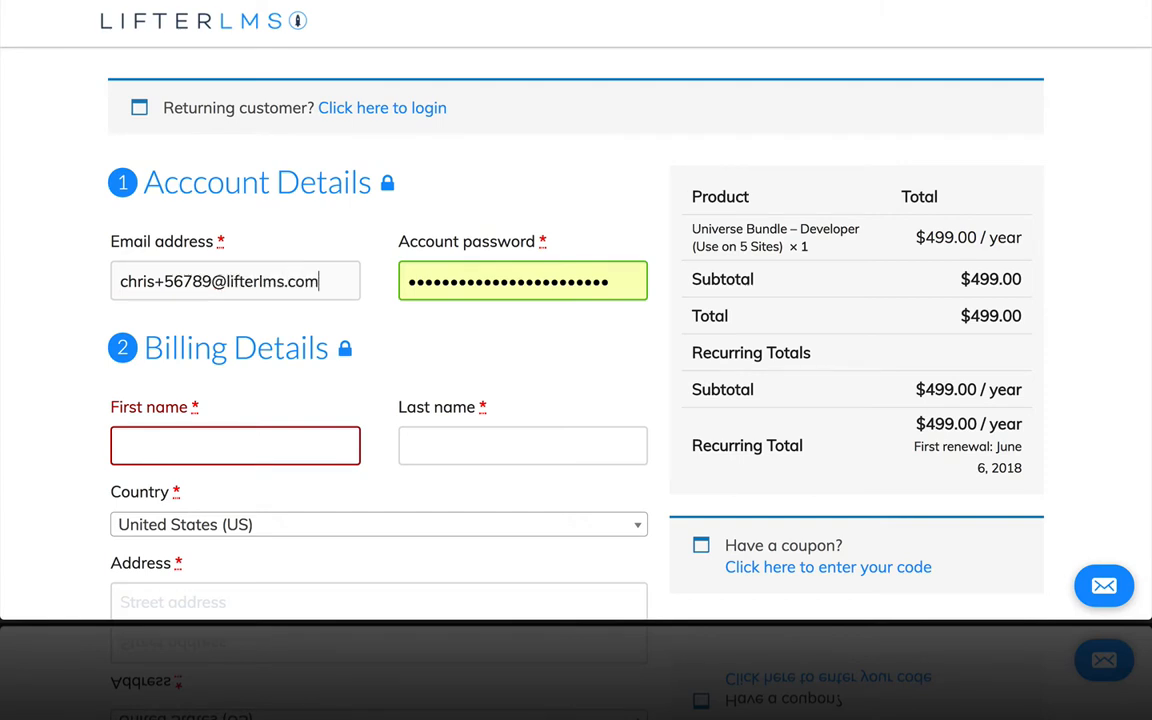
Step: Enter the buyer's billing first and last name
{"action": "left_click", "coordinate": [250, 456]}
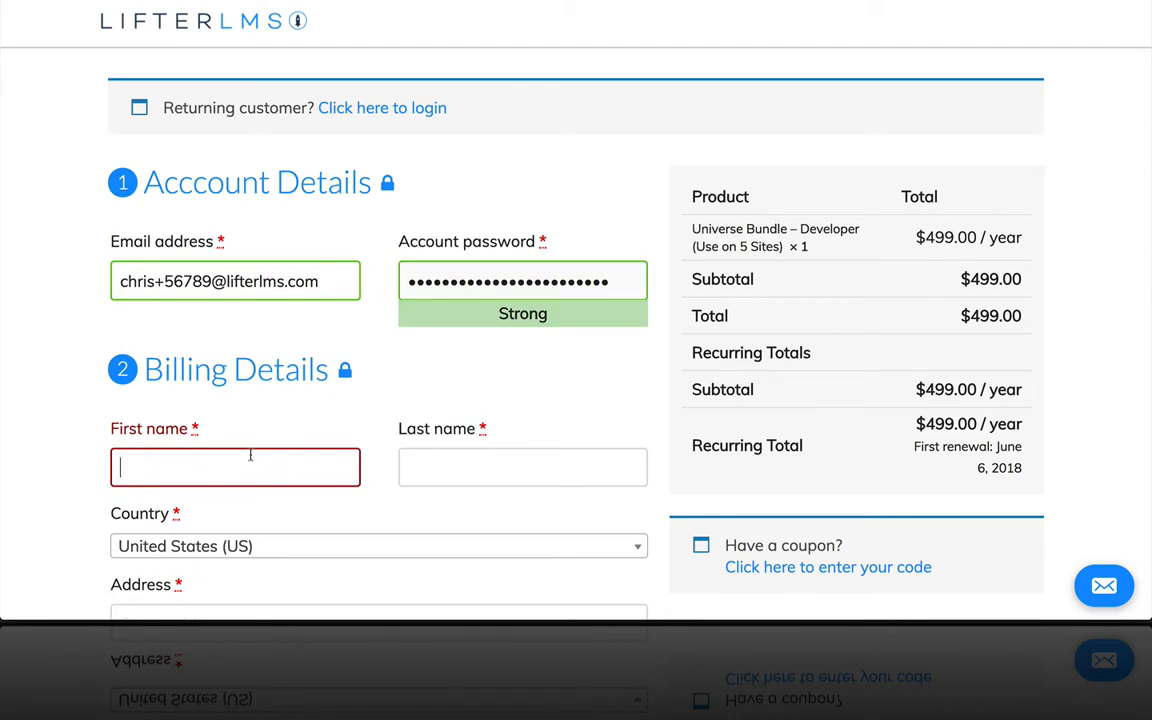
{"action": "type", "text": "Chris"}
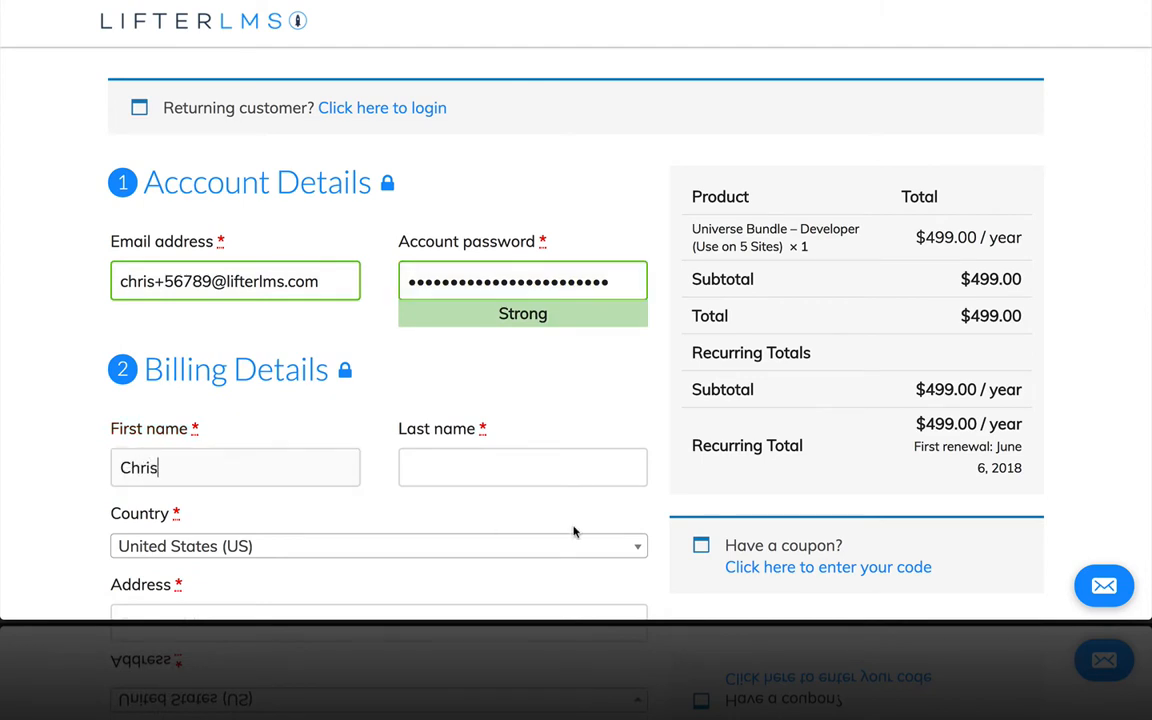
{"action": "left_click", "coordinate": [468, 466]}
{"action": "type", "text": "Badg"}
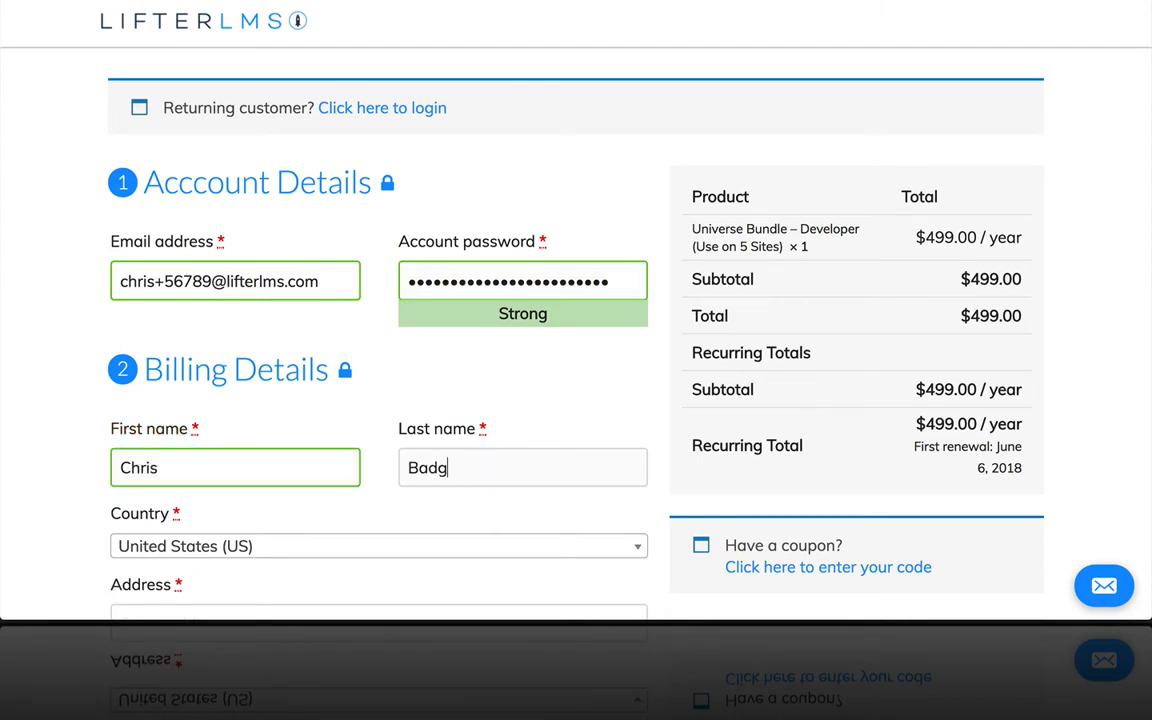
{"action": "type", "text": "ett"}
{"action": "scroll", "coordinate": [178, 357], "scroll_direction": "down", "scroll_amount": 3}
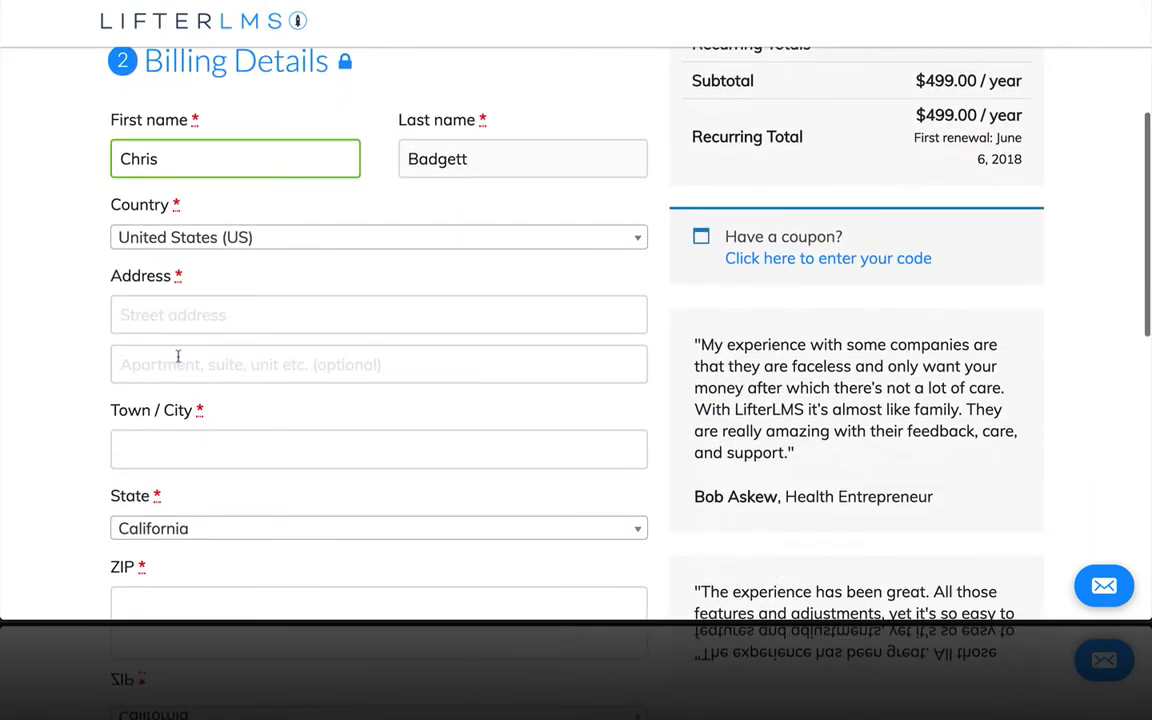
Step: Fill in the billing street address, town/city and ZIP code, then review the checkout page
{"action": "left_click", "coordinate": [136, 322]}
{"action": "type", "text": "123 Maine"}
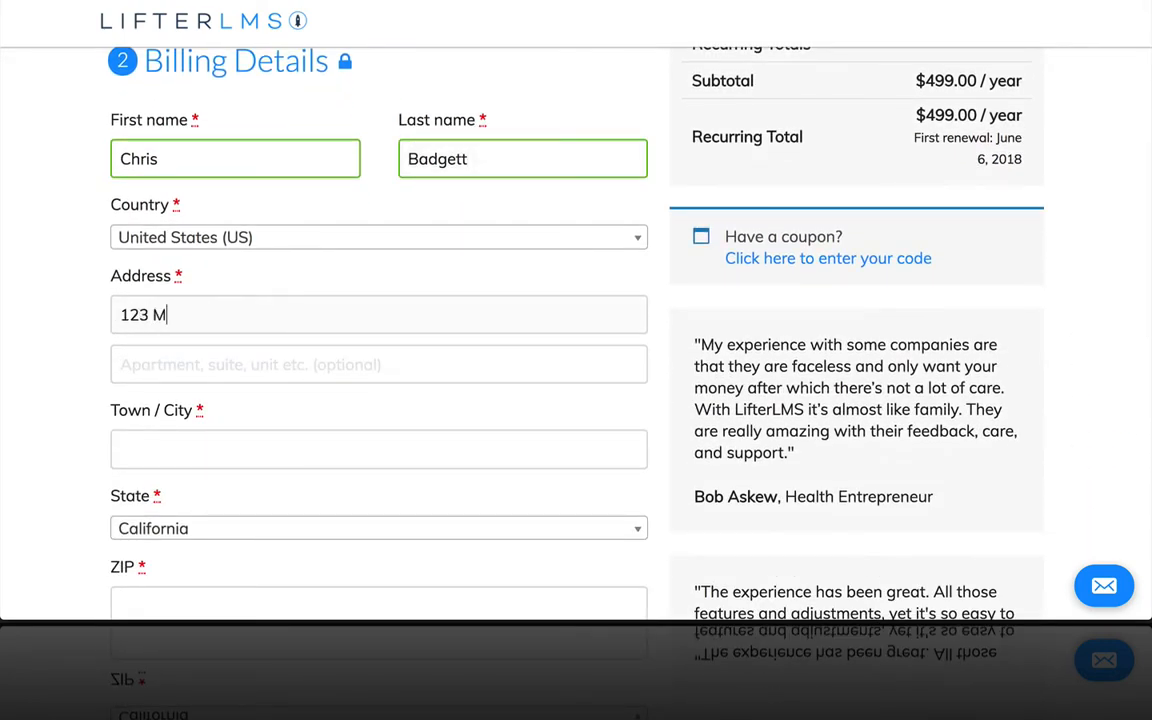
{"action": "left_click", "coordinate": [157, 370]}
{"action": "left_click", "coordinate": [169, 437]}
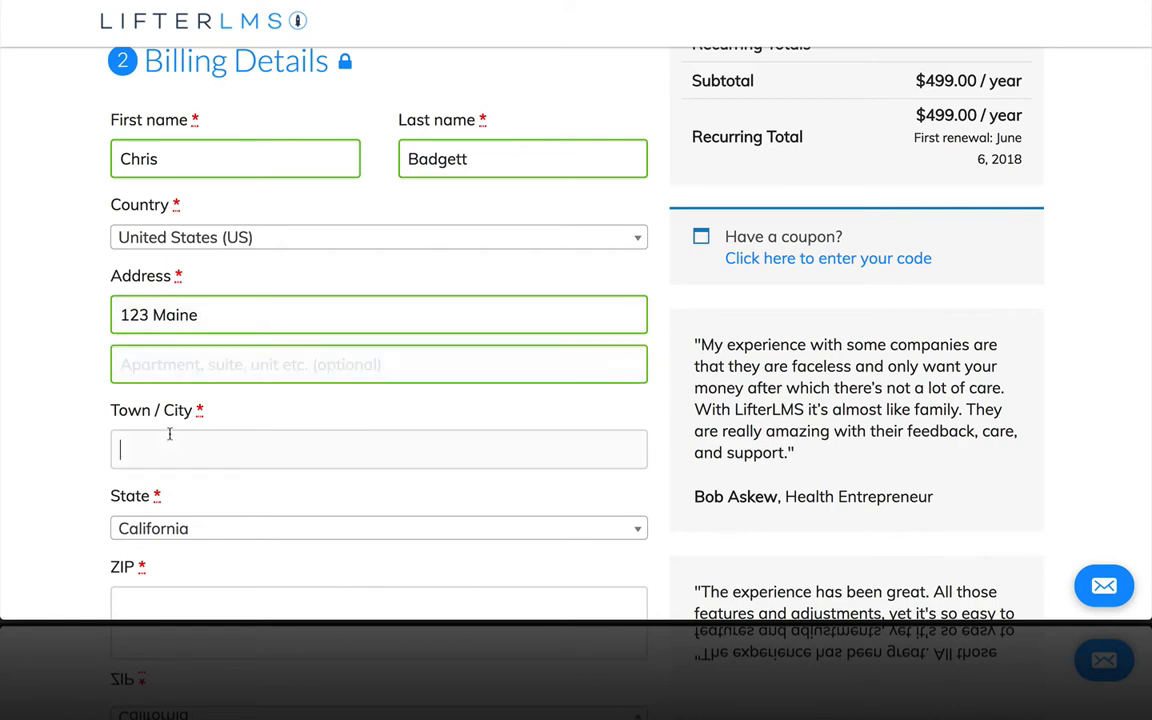
{"action": "type", "text": "Beverly Hills"}
{"action": "scroll", "coordinate": [180, 341], "scroll_direction": "down", "scroll_amount": 2}
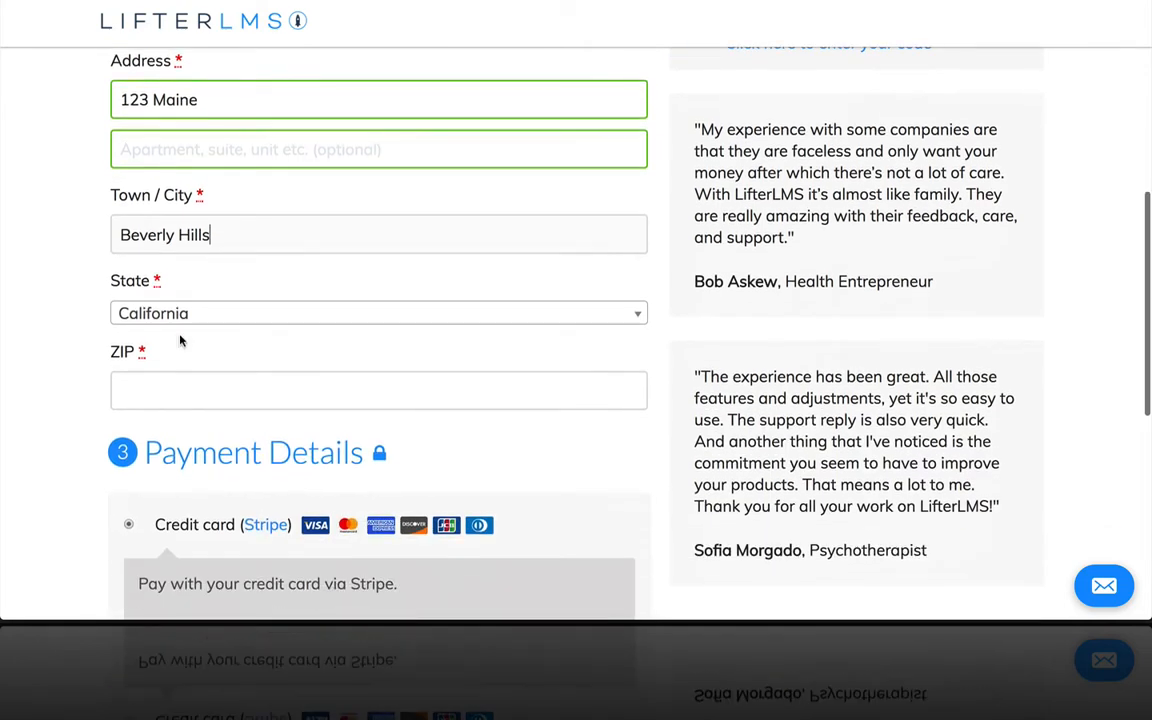
{"action": "left_click", "coordinate": [154, 402]}
{"action": "type", "text": "90210"}
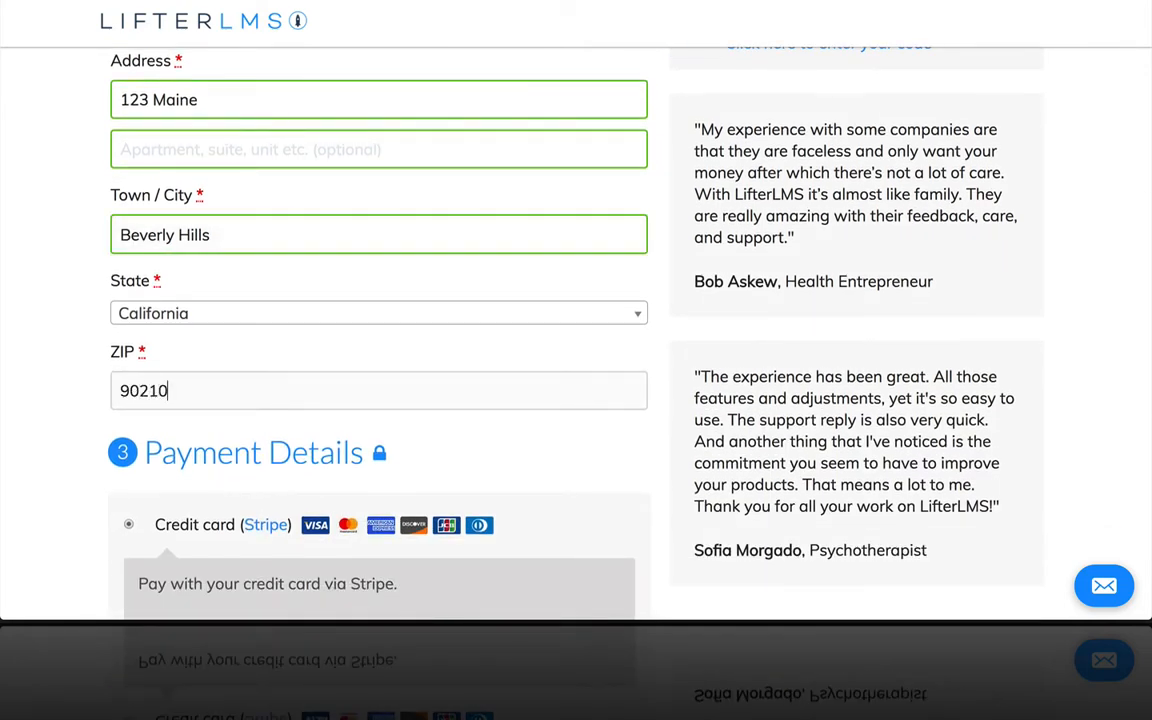
{"action": "scroll", "coordinate": [198, 349], "scroll_direction": "down", "scroll_amount": 4}
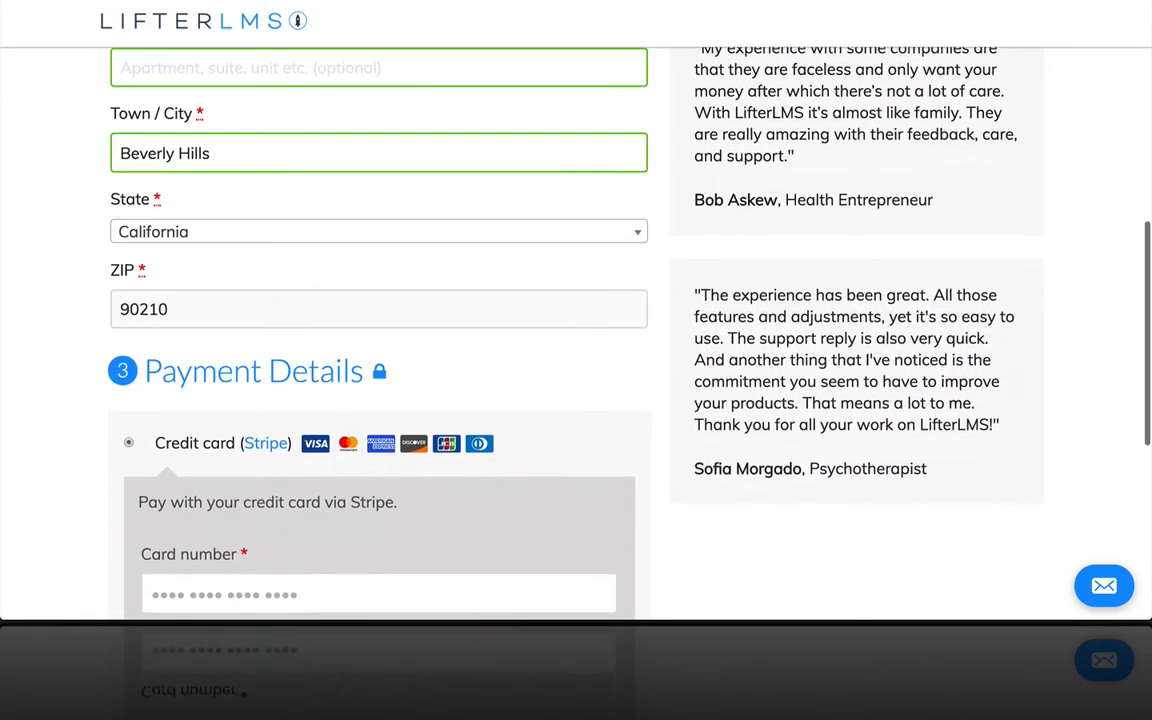
{"action": "scroll", "coordinate": [198, 349], "scroll_direction": "down", "scroll_amount": 3}
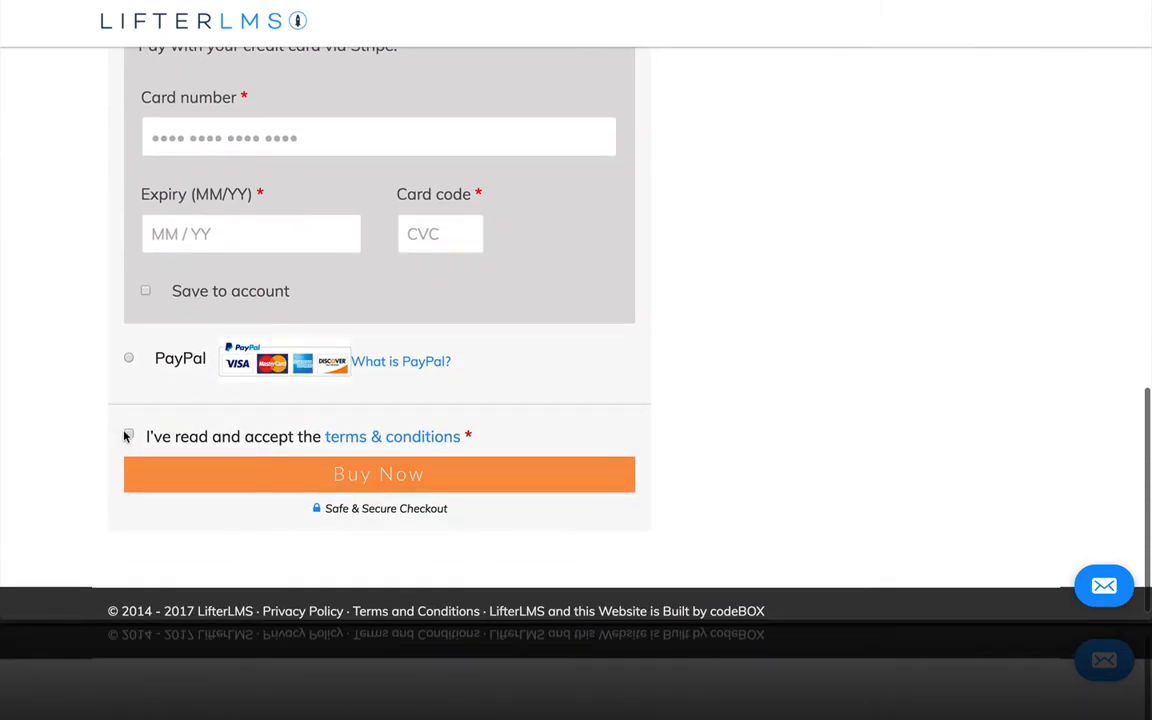
{"action": "scroll", "coordinate": [294, 313], "scroll_direction": "up", "scroll_amount": 12}
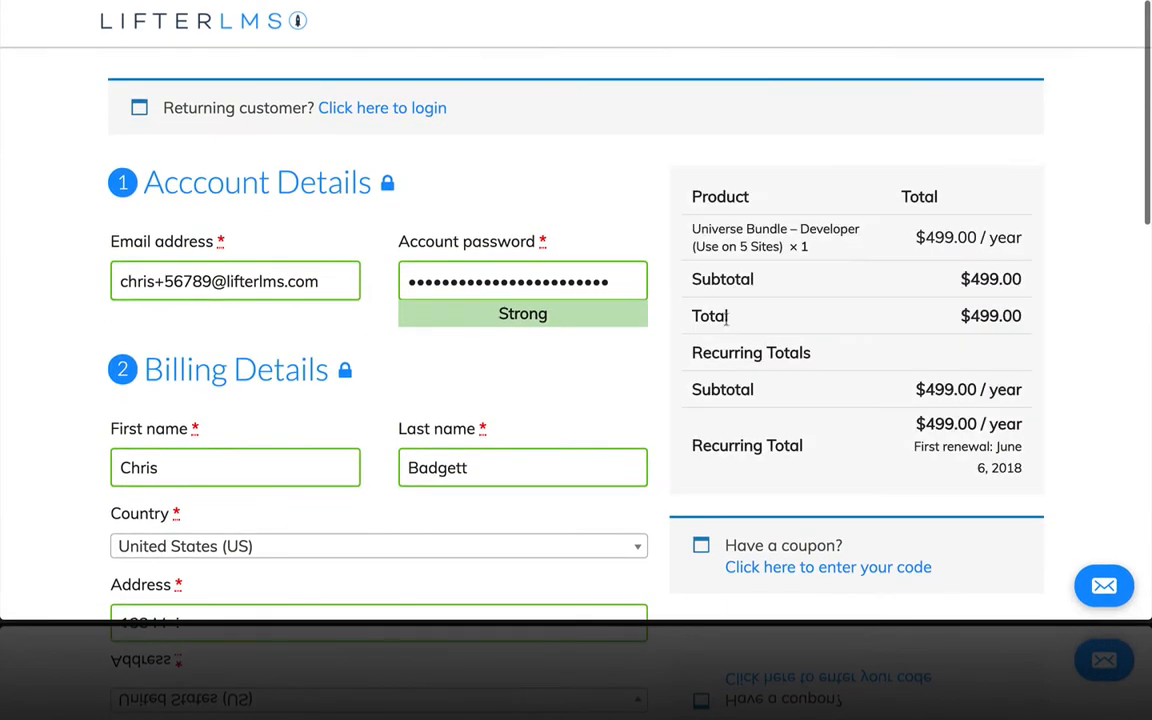
{"action": "scroll", "coordinate": [733, 325], "scroll_direction": "down", "scroll_amount": 2}
Step: Enter and apply the coupon code so the order total drops to $0.00
{"action": "left_click", "coordinate": [828, 374]}
{"action": "type", "text": "lifte"}
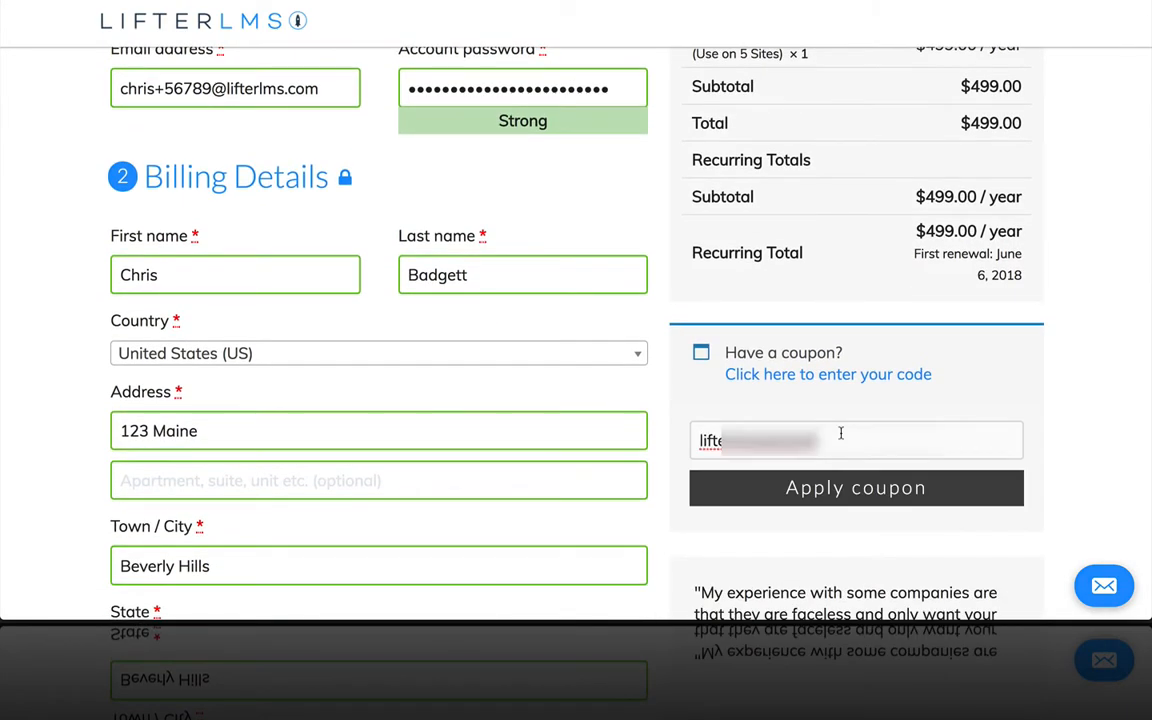
{"action": "left_click", "coordinate": [830, 490]}
Step: Place the order with Buy Now and decline saving the login in 1Password
{"action": "scroll", "coordinate": [866, 270], "scroll_direction": "down", "scroll_amount": 3}
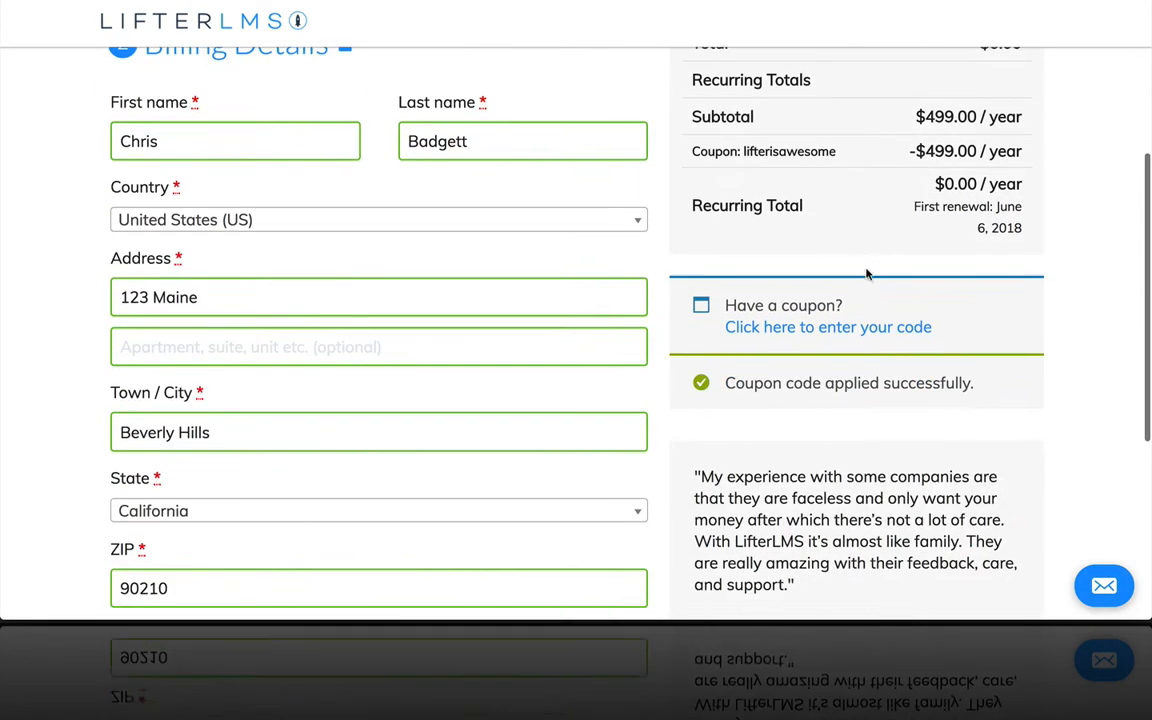
{"action": "scroll", "coordinate": [866, 275], "scroll_direction": "down", "scroll_amount": 3}
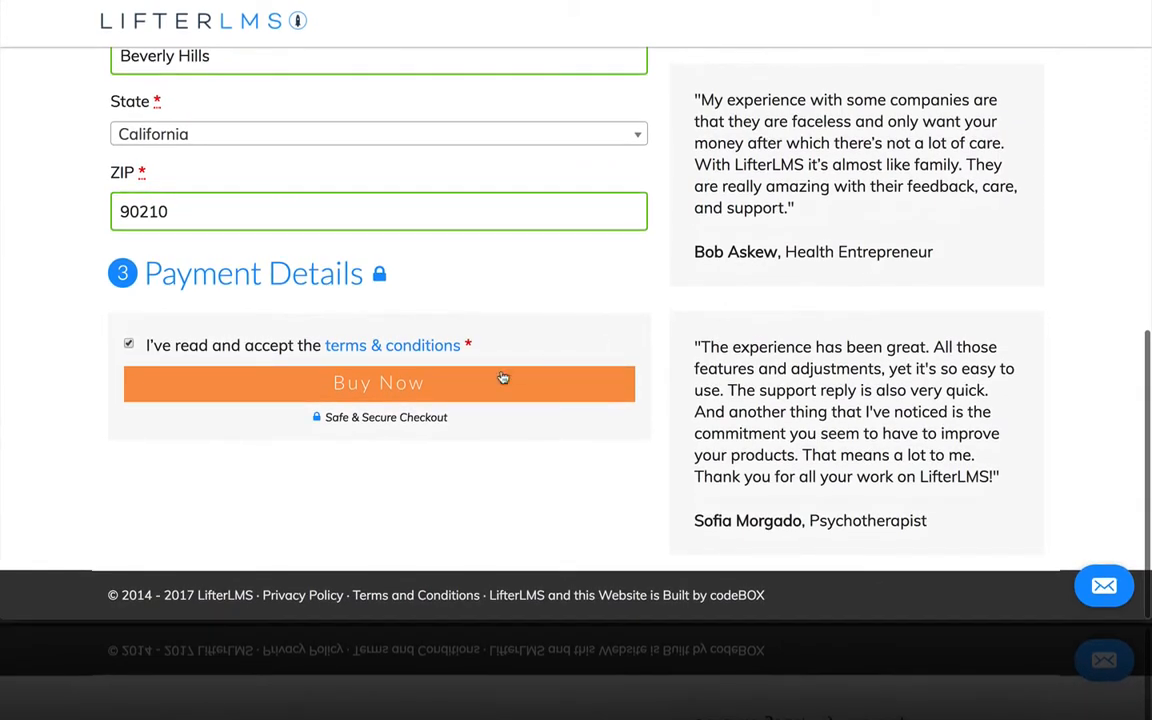
{"action": "left_click", "coordinate": [427, 389]}
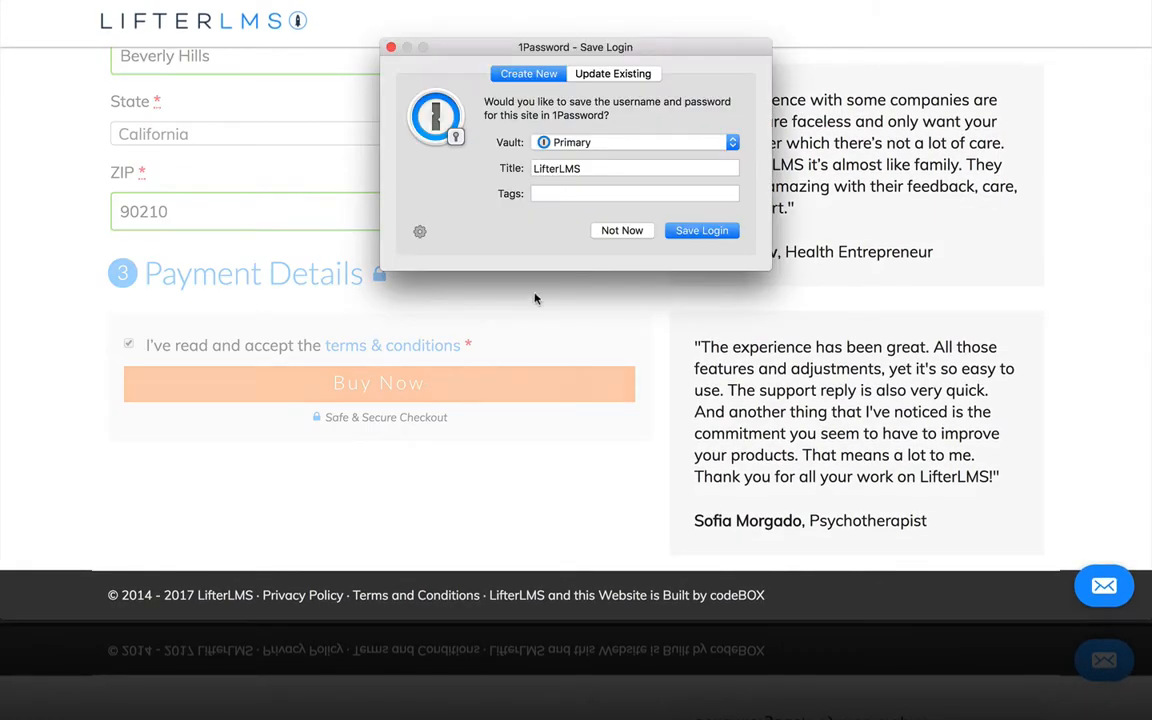
{"action": "left_click", "coordinate": [622, 231]}
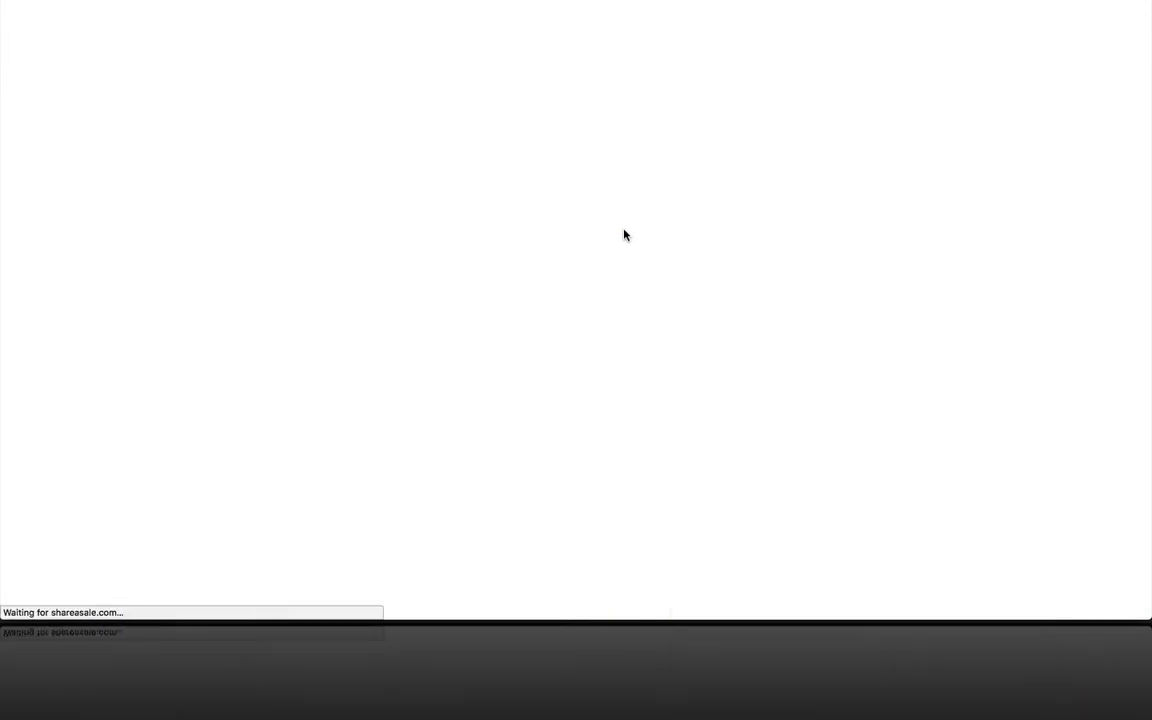
Step: Go from the order confirmation to My Account and open its Downloads list
{"action": "scroll", "coordinate": [622, 234], "scroll_direction": "down", "scroll_amount": 3}
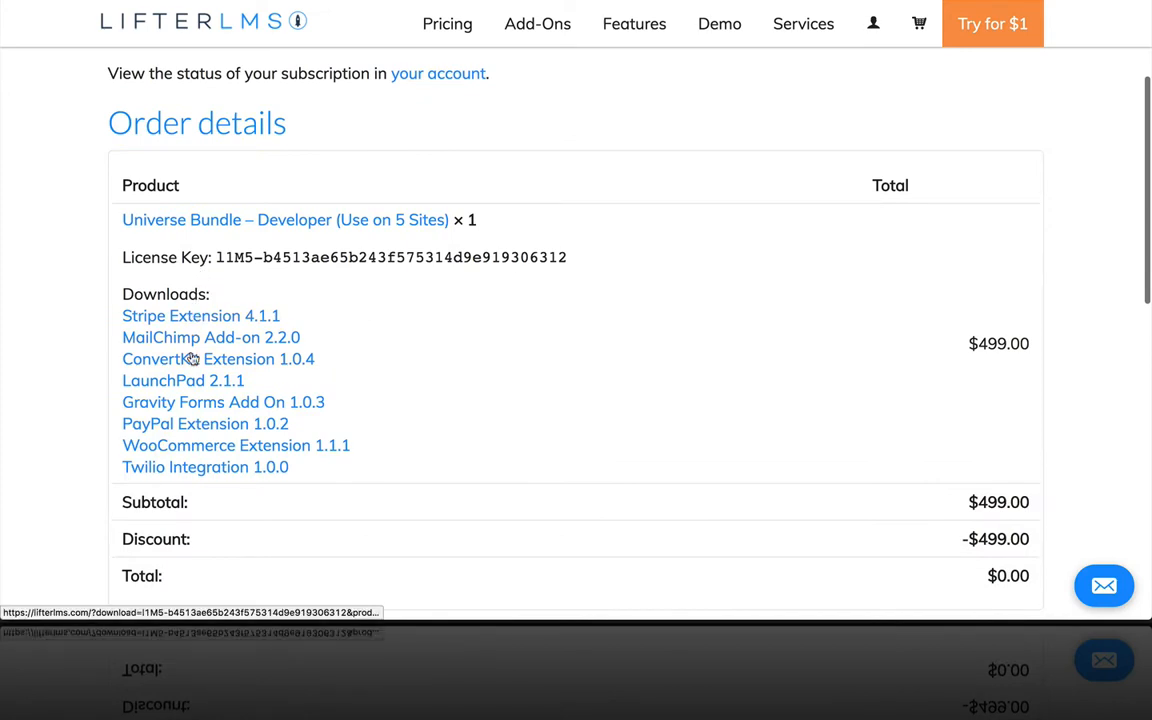
{"action": "scroll", "coordinate": [309, 334], "scroll_direction": "up", "scroll_amount": 2}
{"action": "scroll", "coordinate": [311, 335], "scroll_direction": "up", "scroll_amount": 2}
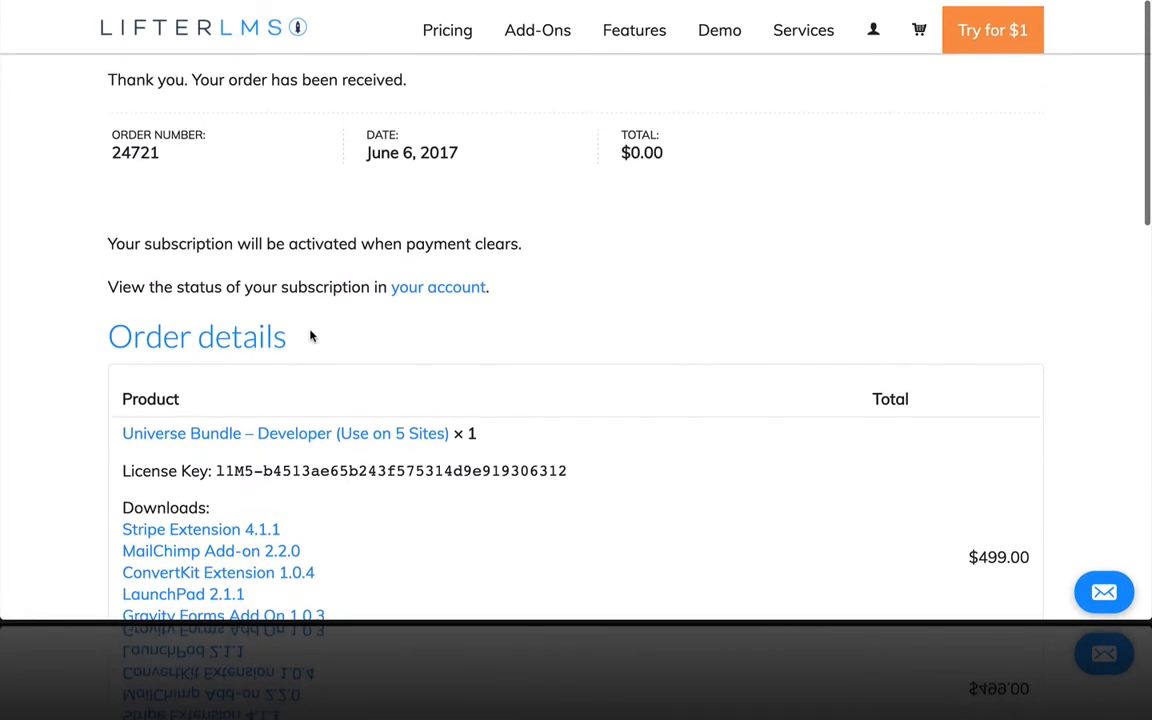
{"action": "mouse_move", "coordinate": [862, 33]}
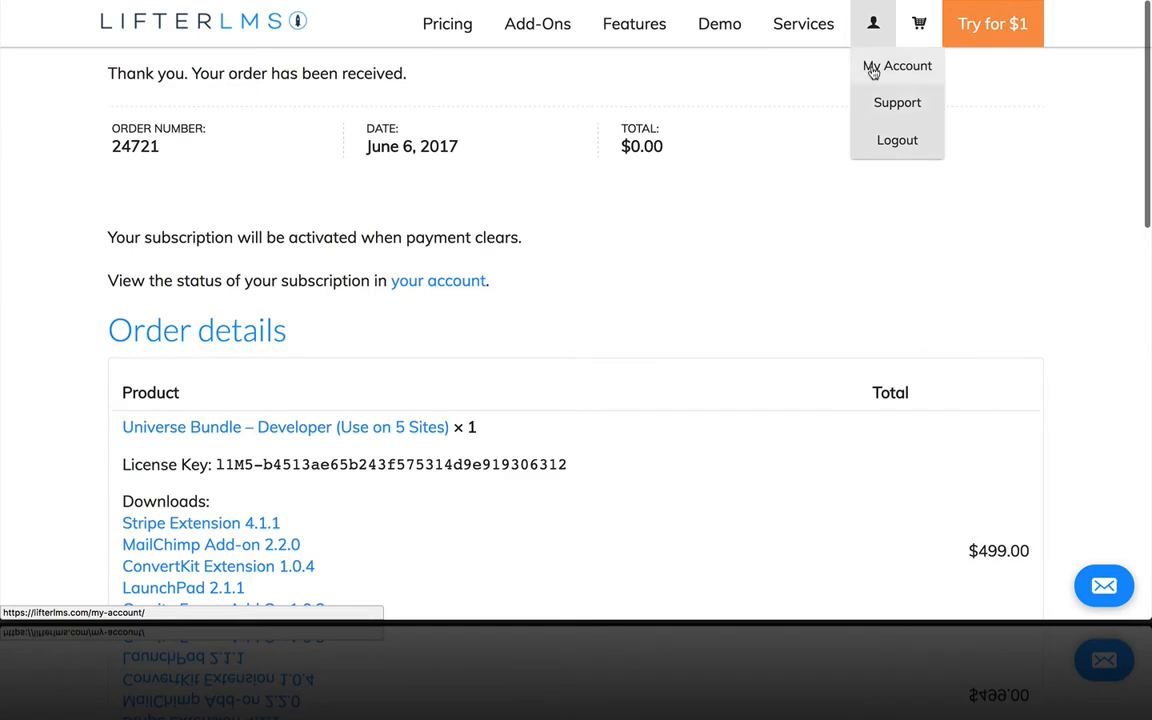
{"action": "left_click", "coordinate": [872, 70]}
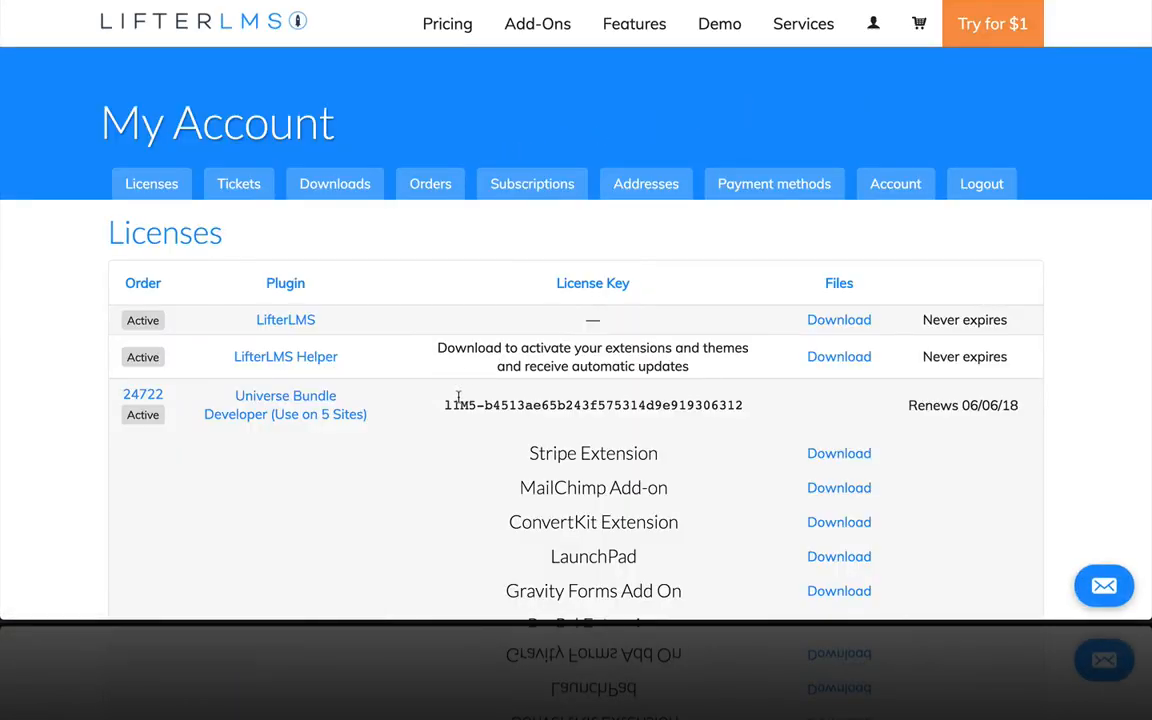
{"action": "scroll", "coordinate": [458, 397], "scroll_direction": "down", "scroll_amount": 5}
{"action": "scroll", "coordinate": [458, 397], "scroll_direction": "up", "scroll_amount": 3}
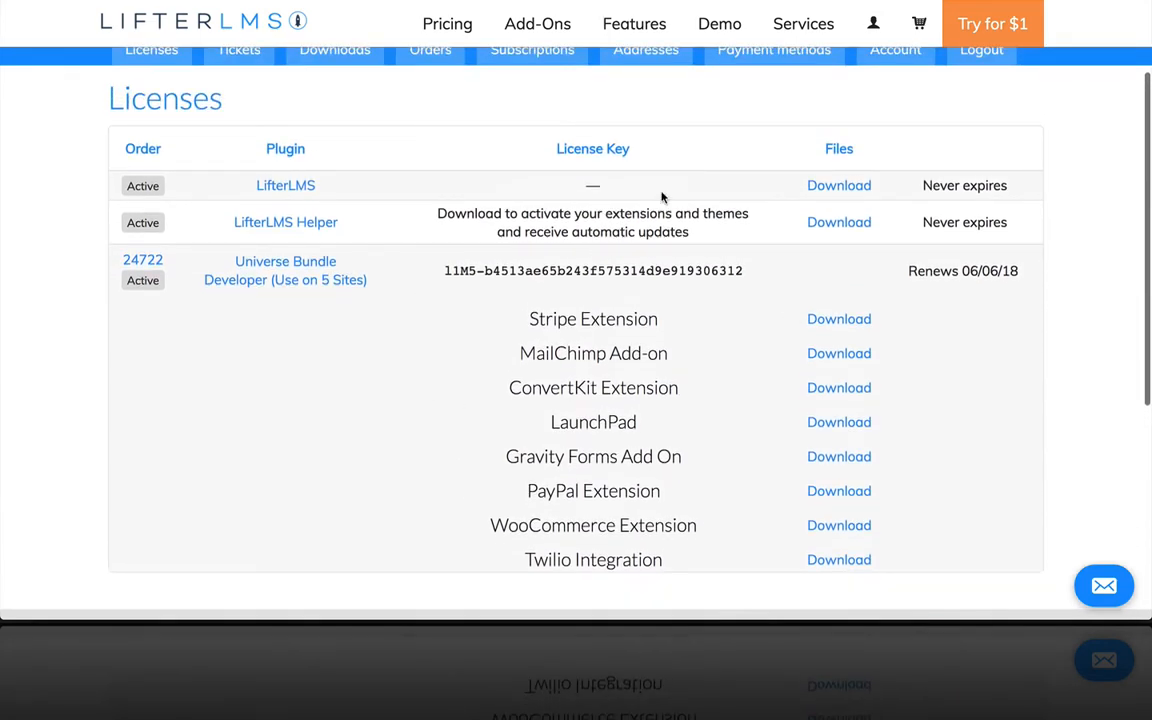
{"action": "scroll", "coordinate": [661, 197], "scroll_direction": "up", "scroll_amount": 1}
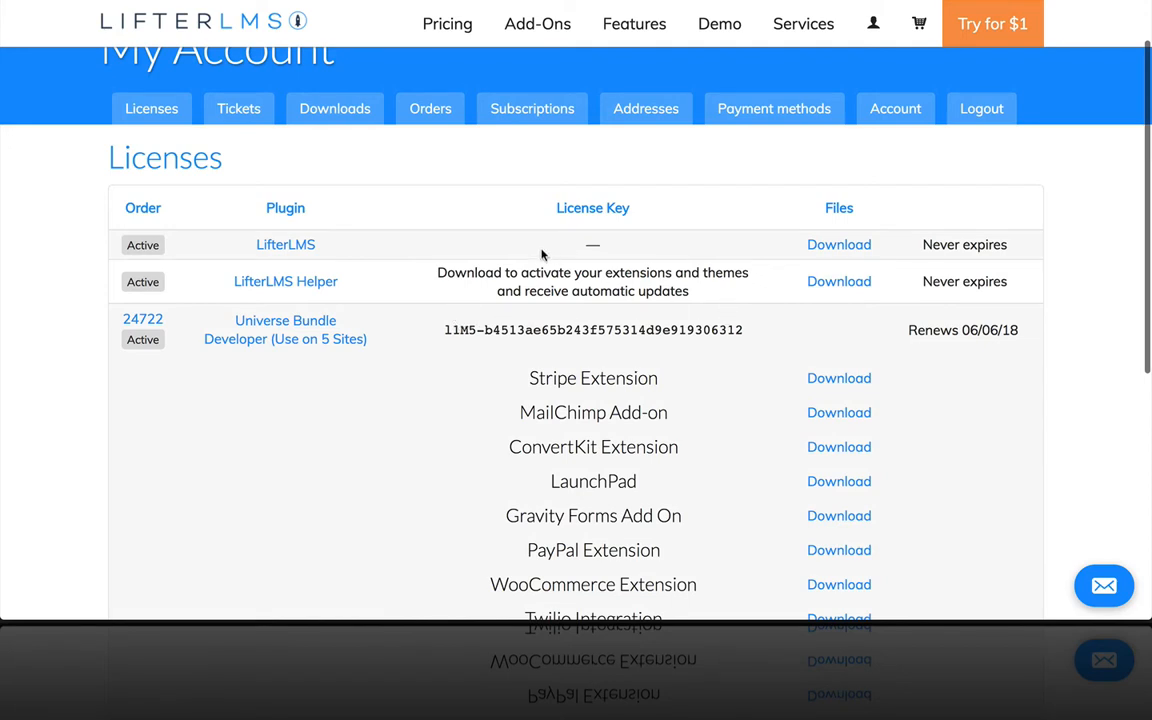
{"action": "left_click", "coordinate": [290, 122]}
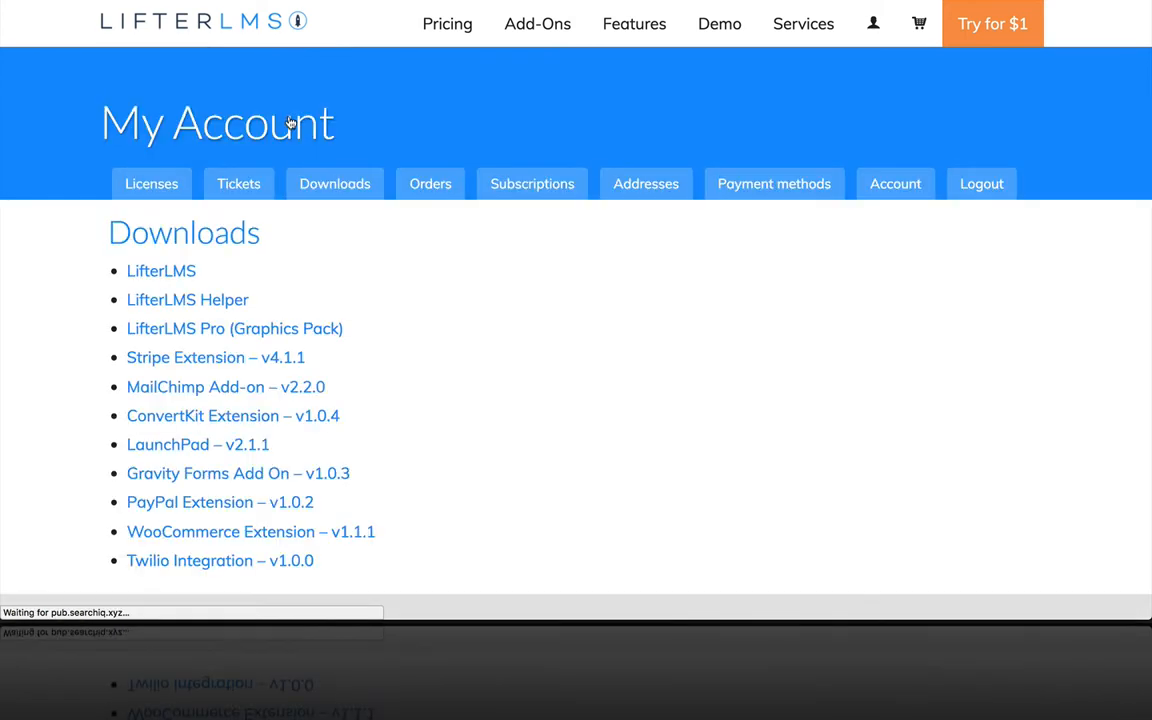
Step: Save the LifterLMS core, Helper, Graphics Pack and Stripe Extension zips to the Desktop
{"action": "scroll", "coordinate": [465, 314], "scroll_direction": "down", "scroll_amount": 1}
{"action": "left_click", "coordinate": [164, 188]}
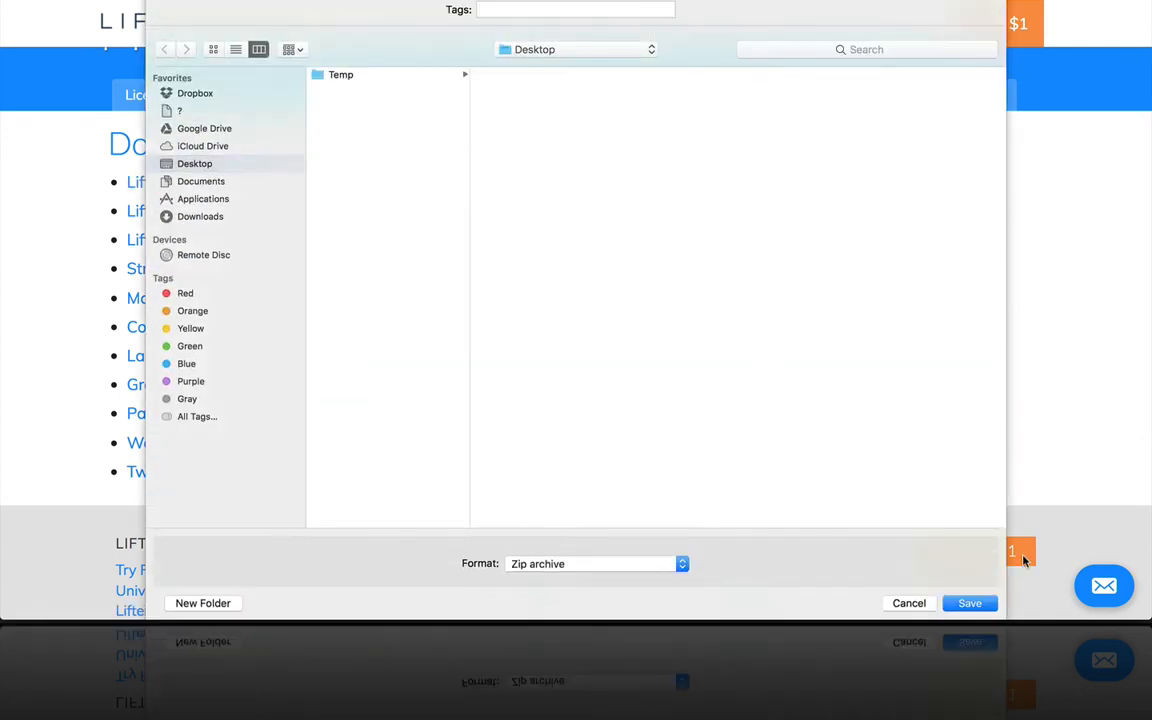
{"action": "left_click", "coordinate": [969, 603]}
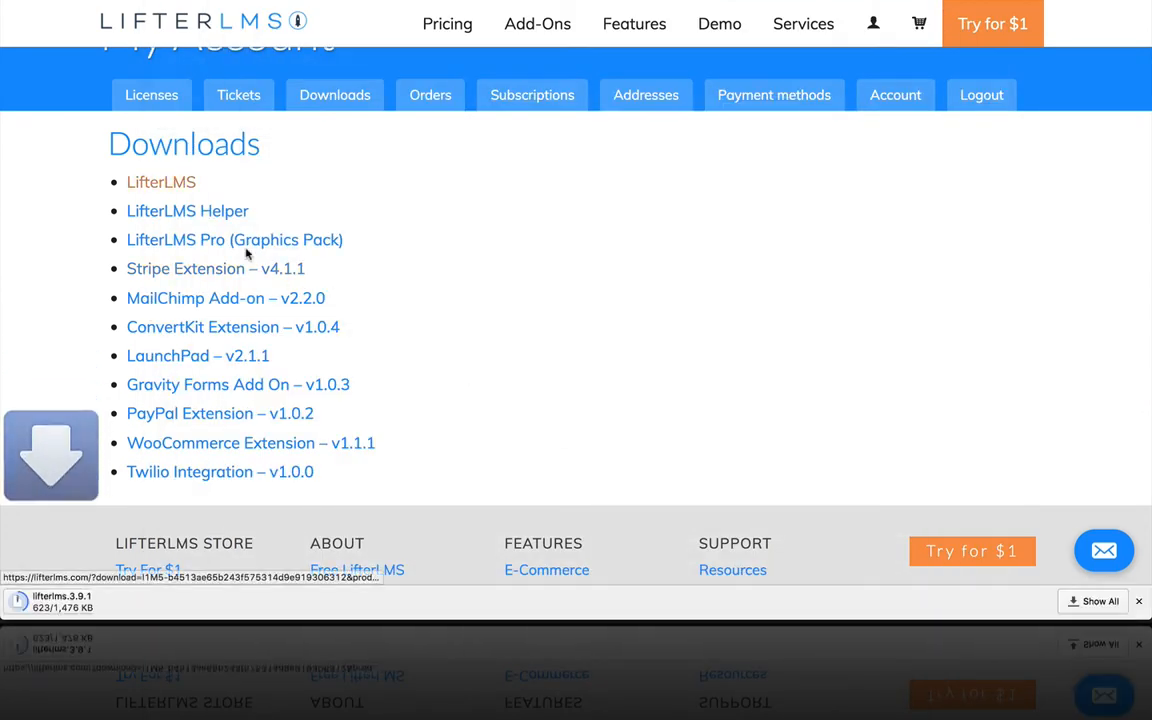
{"action": "left_click", "coordinate": [208, 213]}
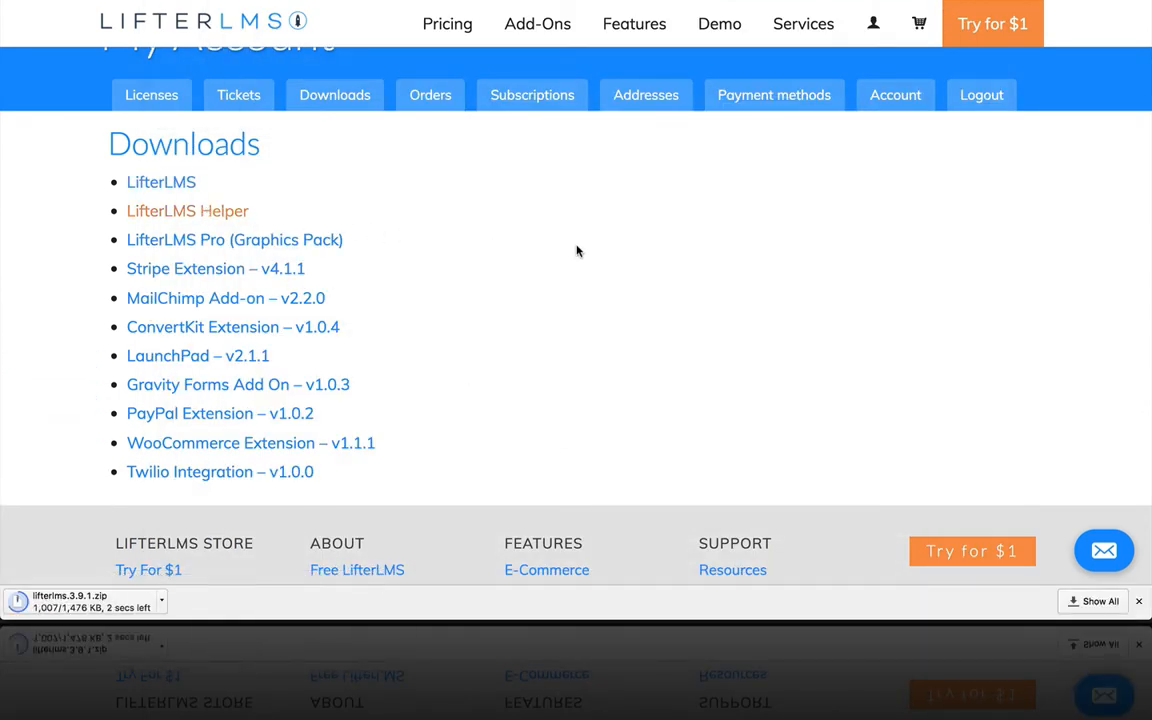
{"action": "left_click", "coordinate": [950, 603]}
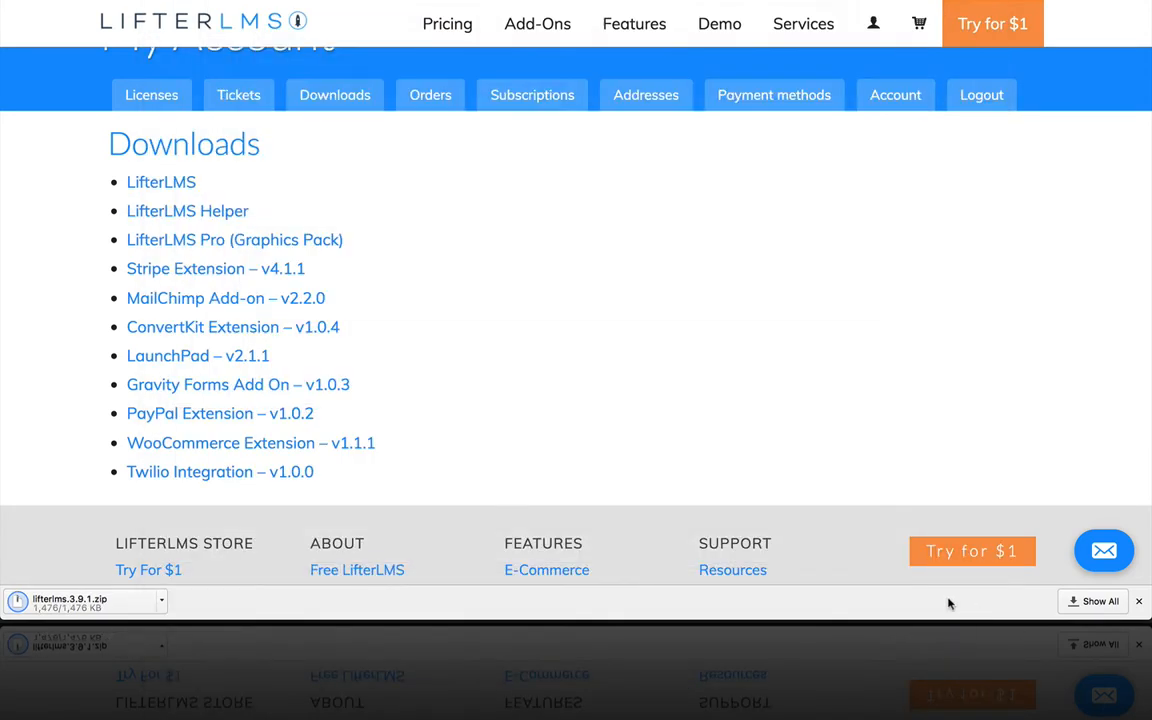
{"action": "left_click", "coordinate": [236, 246]}
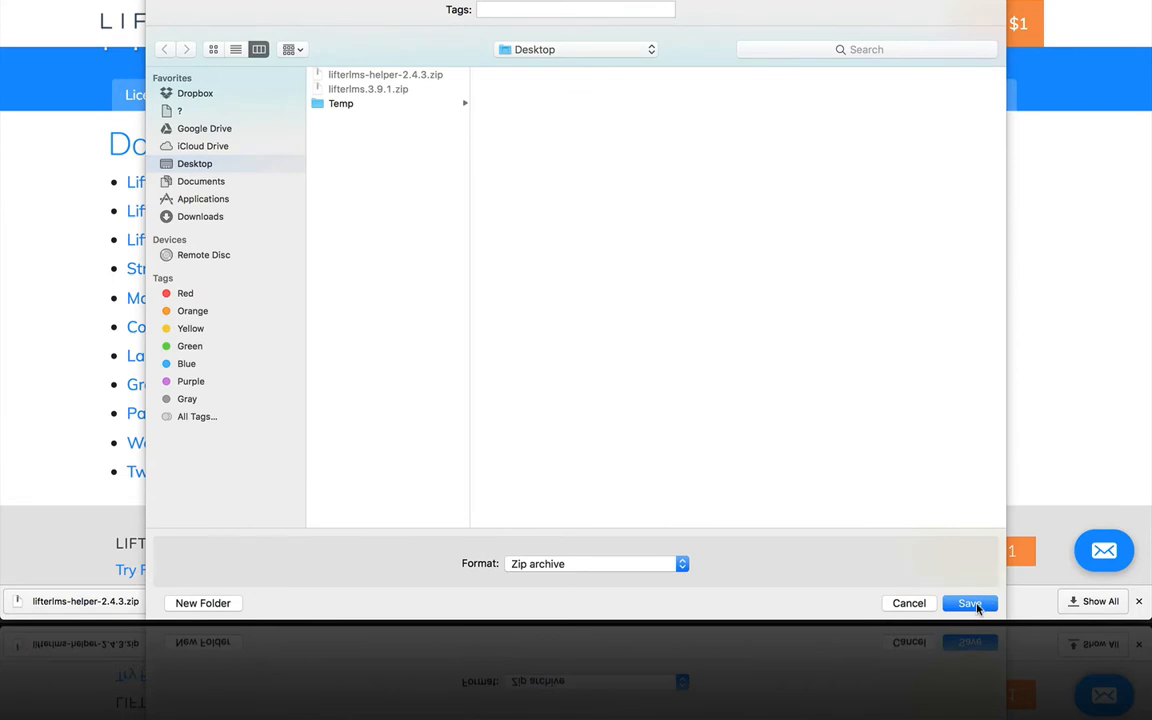
{"action": "left_click", "coordinate": [970, 603]}
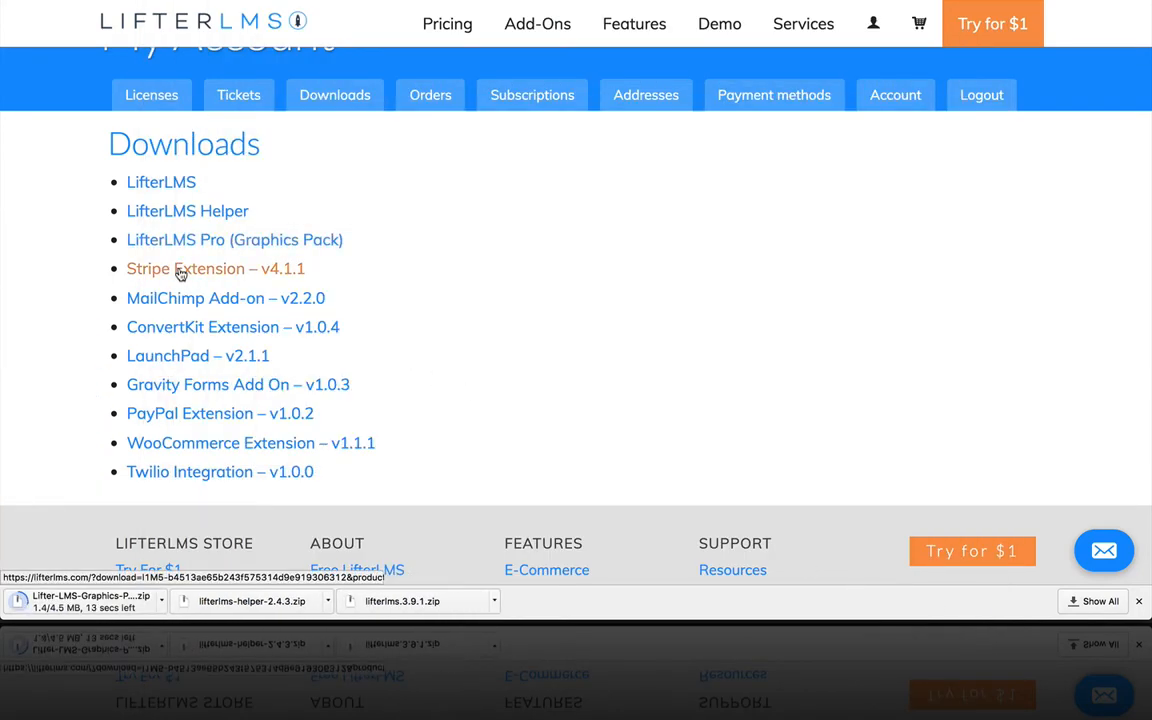
{"action": "left_click", "coordinate": [180, 272]}
{"action": "left_click", "coordinate": [962, 607]}
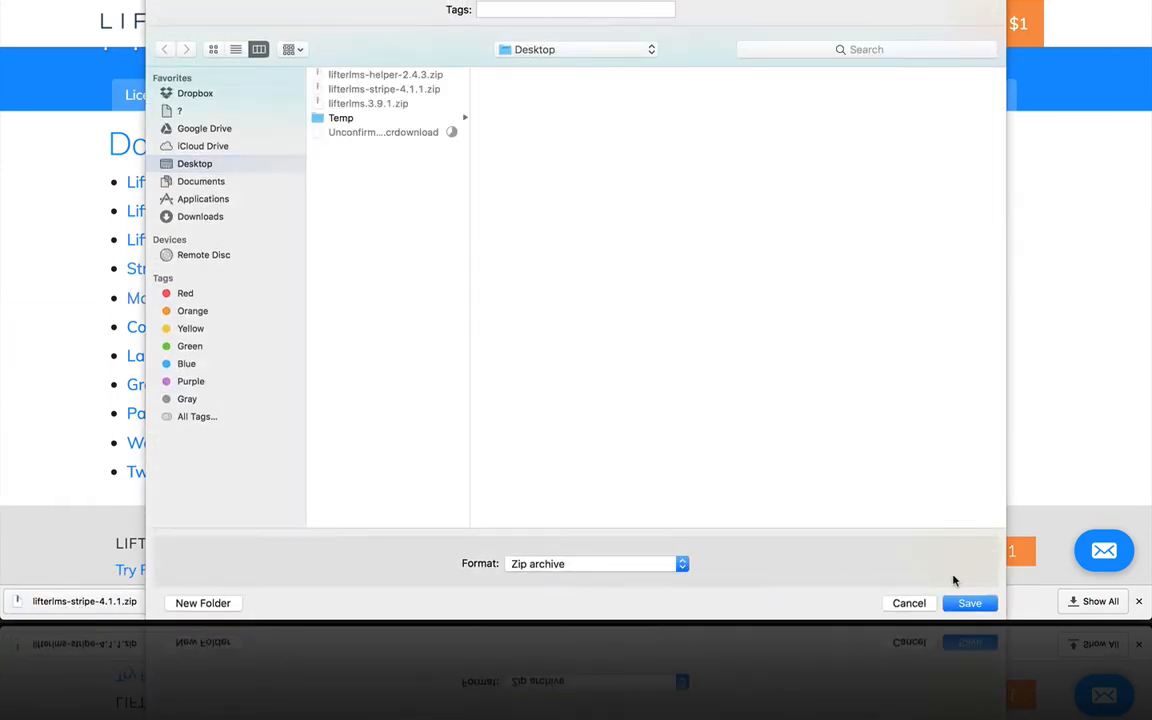
Step: Save the MailChimp, ConvertKit and LaunchPad zips to the Desktop
{"action": "left_click", "coordinate": [962, 603]}
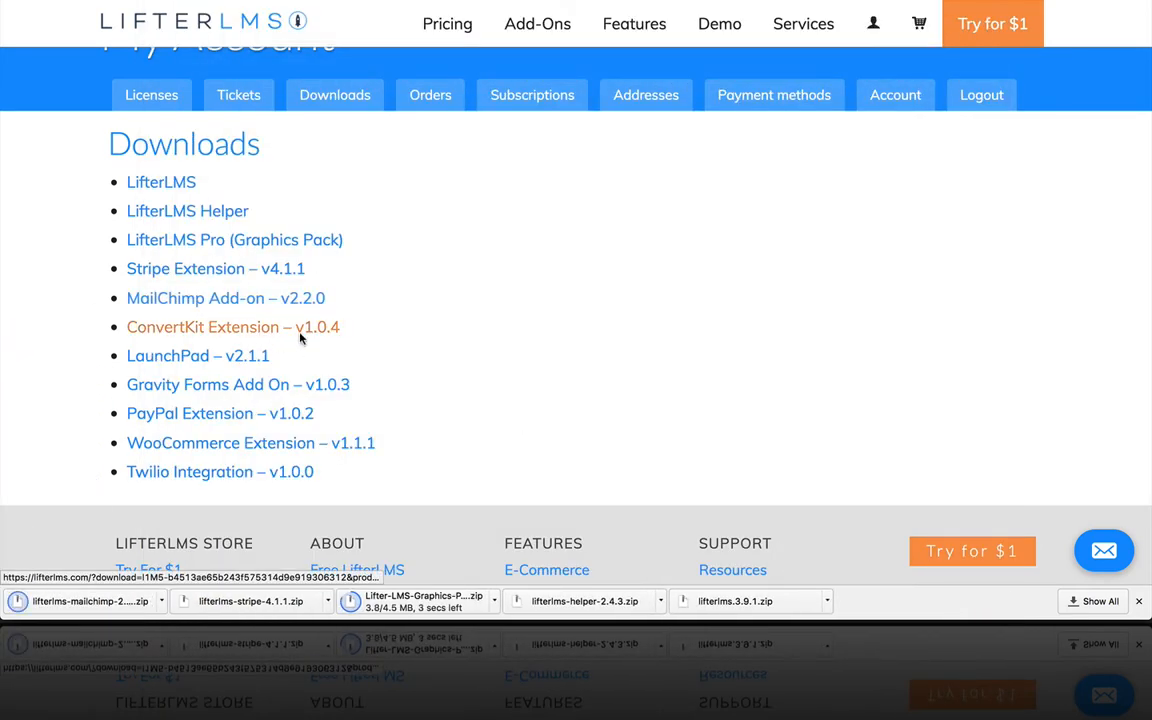
{"action": "left_click", "coordinate": [300, 338]}
{"action": "left_click", "coordinate": [962, 603]}
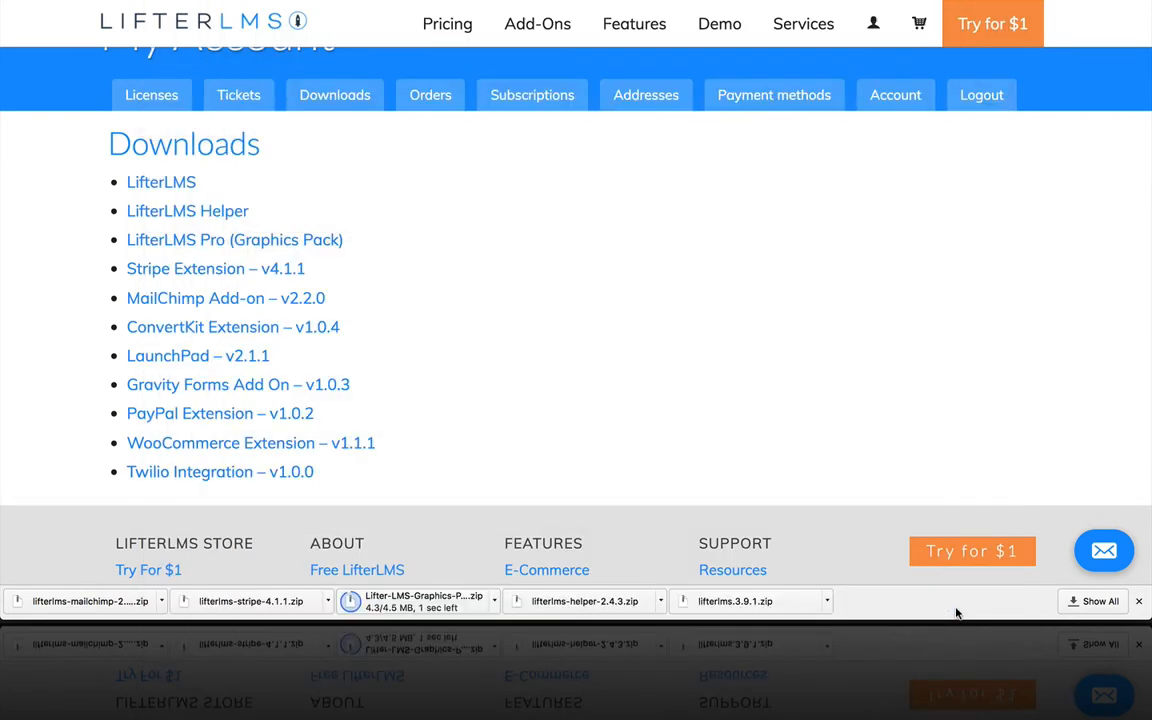
{"action": "left_click", "coordinate": [236, 362]}
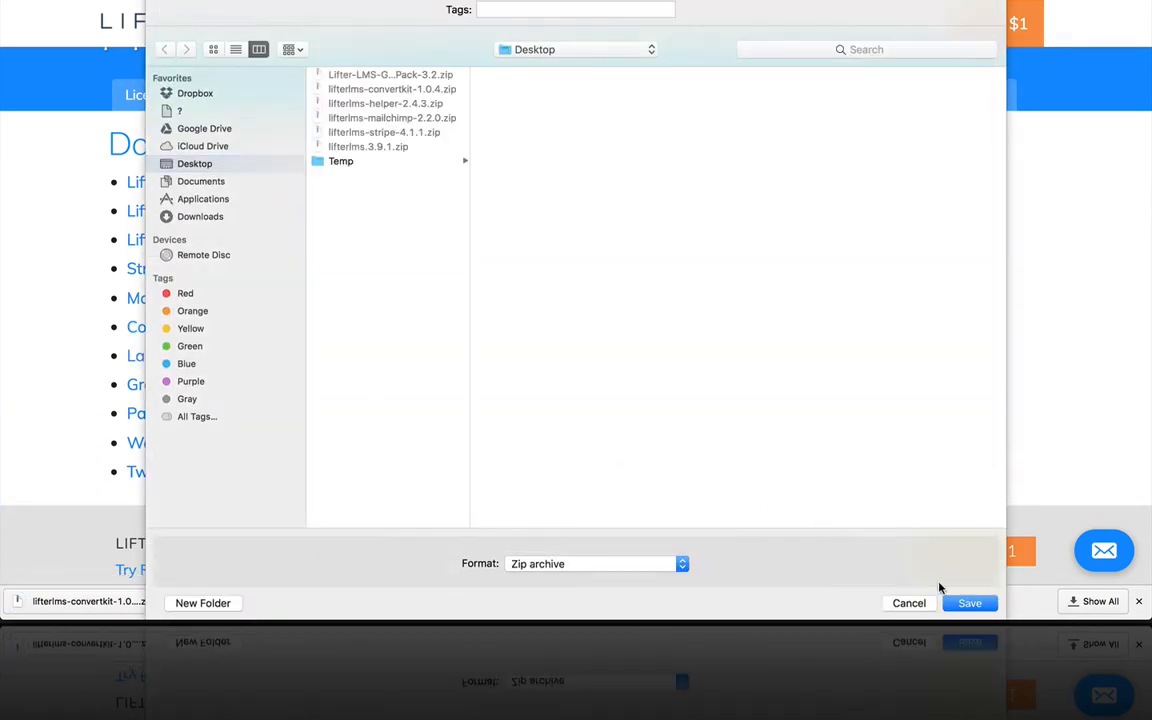
{"action": "left_click", "coordinate": [970, 604]}
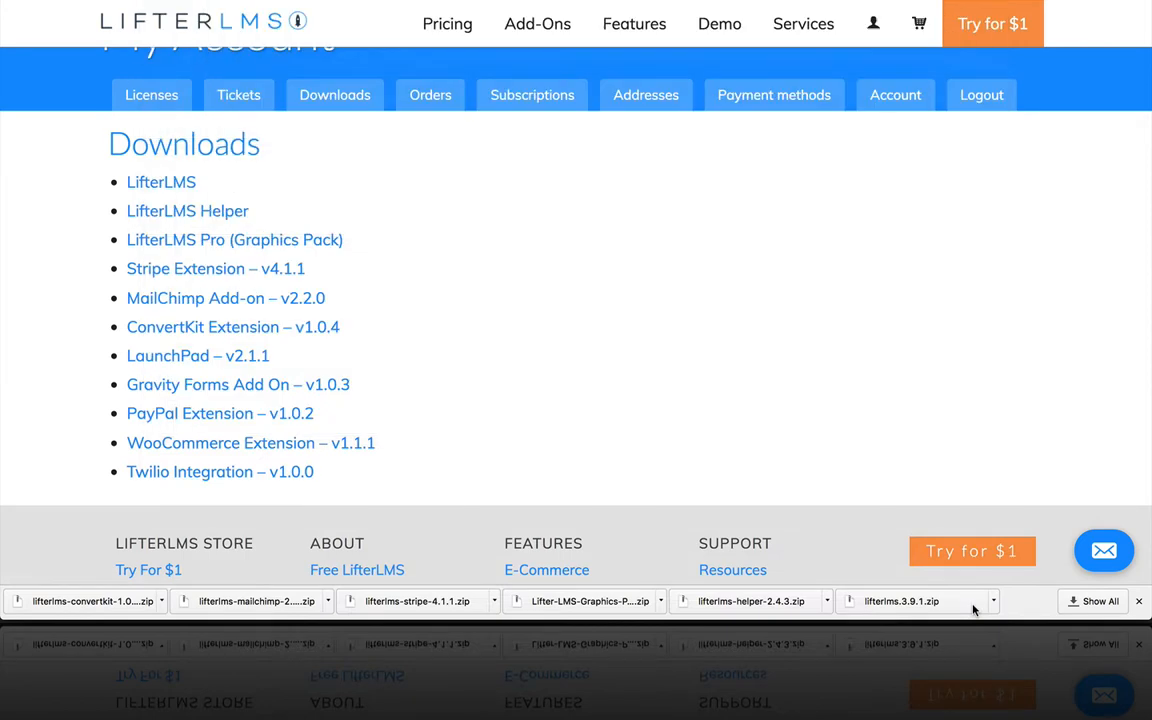
Step: Save the Gravity Forms, PayPal, WooCommerce and Twilio add-on zips to the Desktop
{"action": "left_click", "coordinate": [233, 390]}
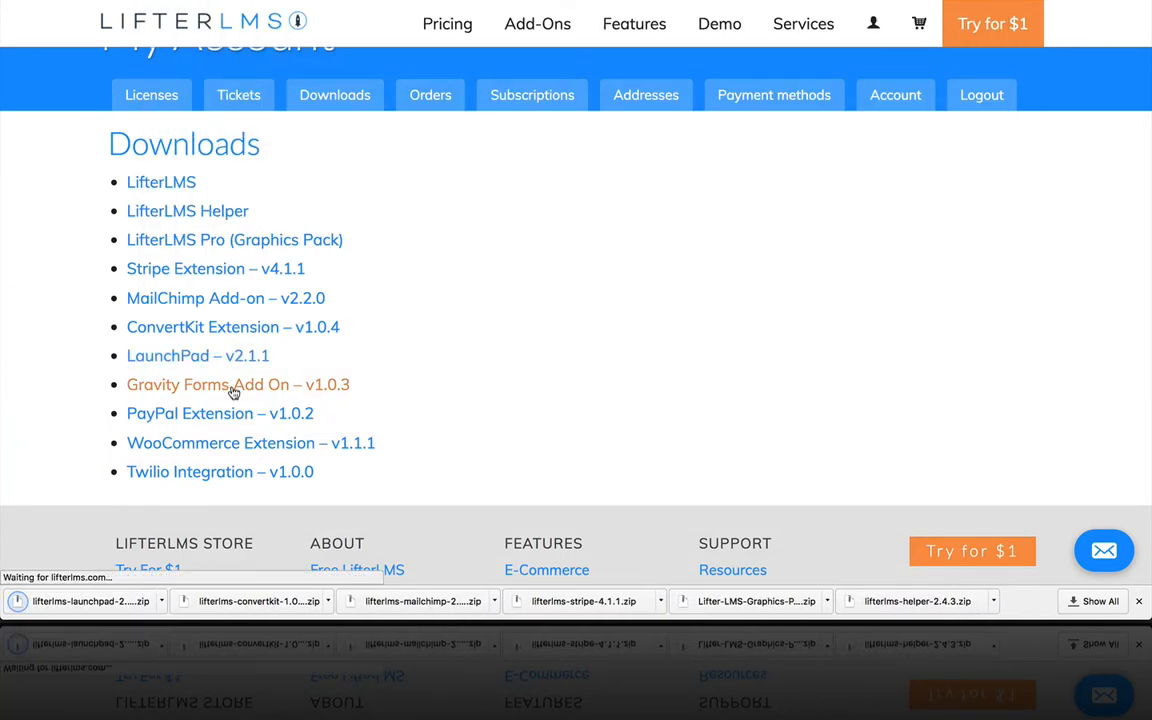
{"action": "left_click", "coordinate": [970, 604]}
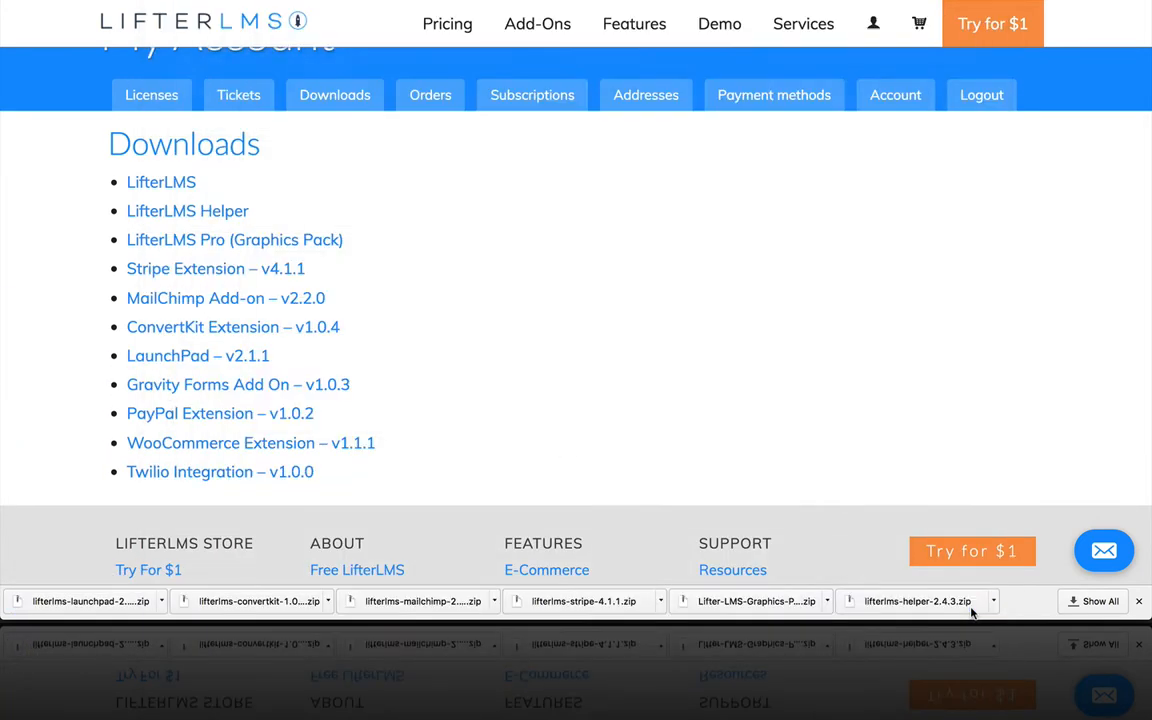
{"action": "left_click", "coordinate": [229, 416]}
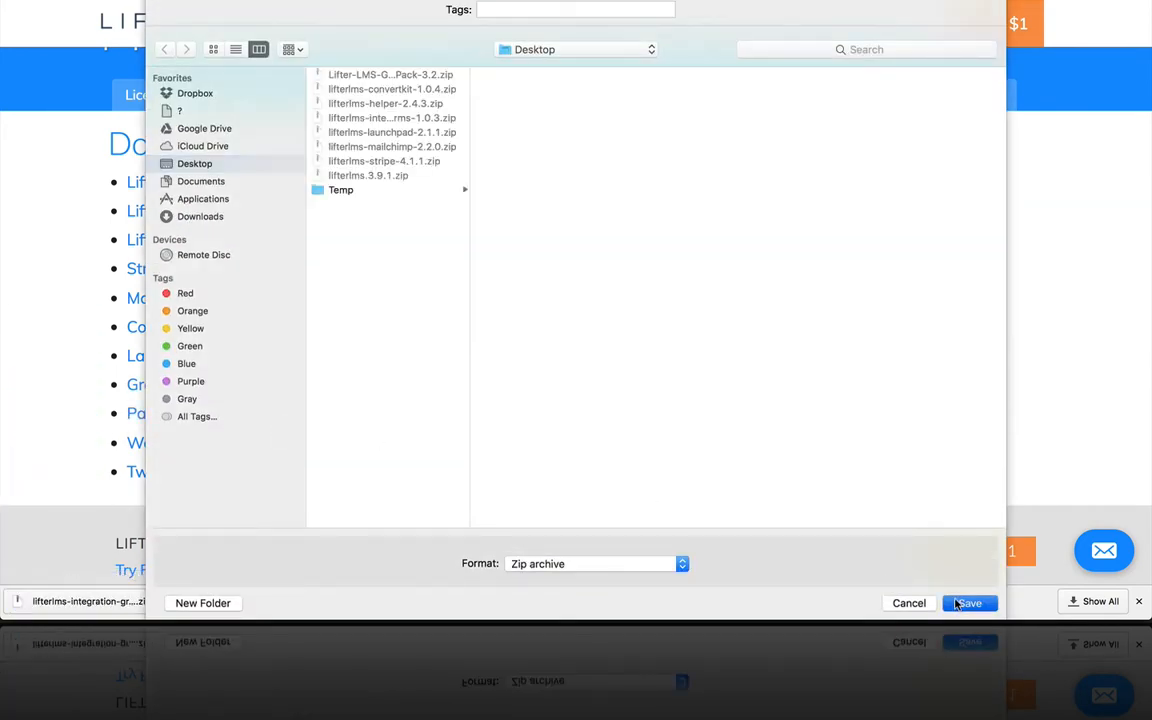
{"action": "left_click", "coordinate": [960, 604]}
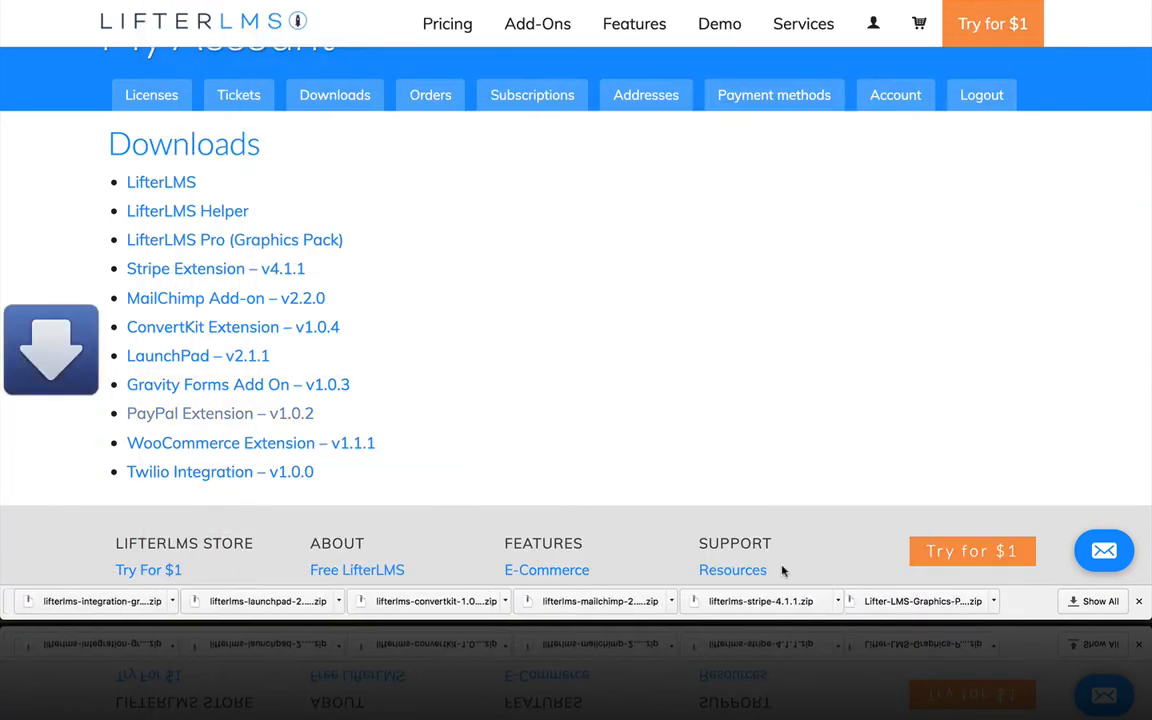
{"action": "left_click", "coordinate": [250, 444]}
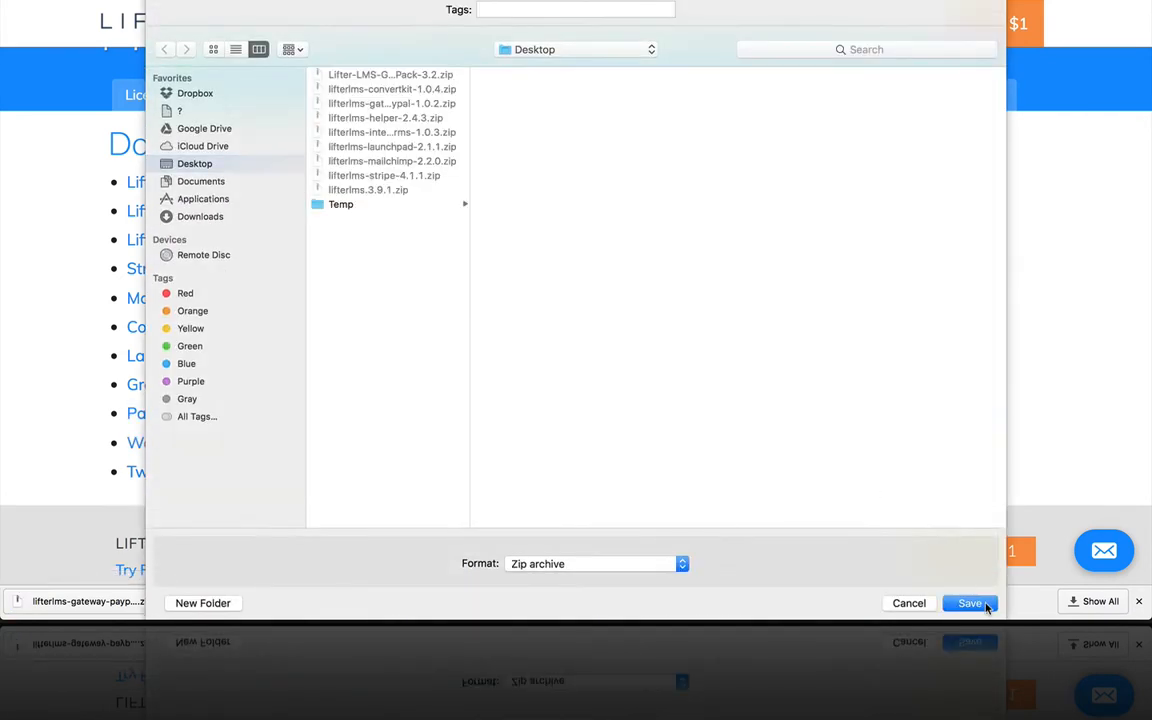
{"action": "left_click", "coordinate": [985, 606]}
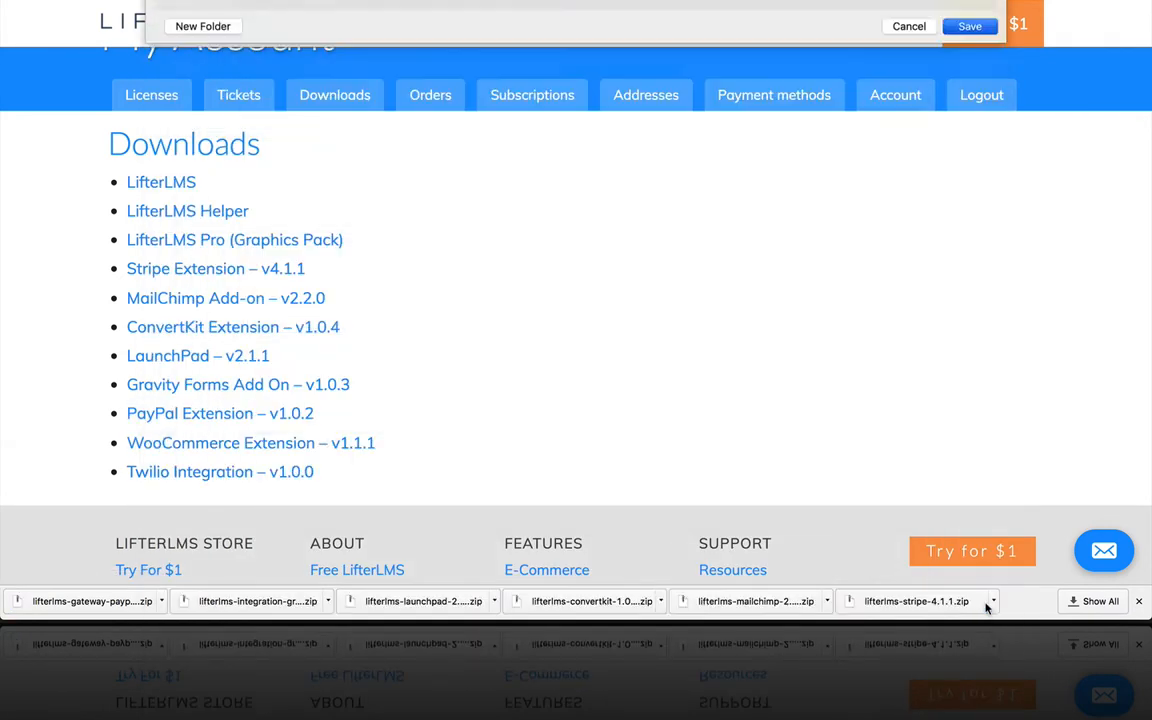
{"action": "left_click", "coordinate": [231, 481]}
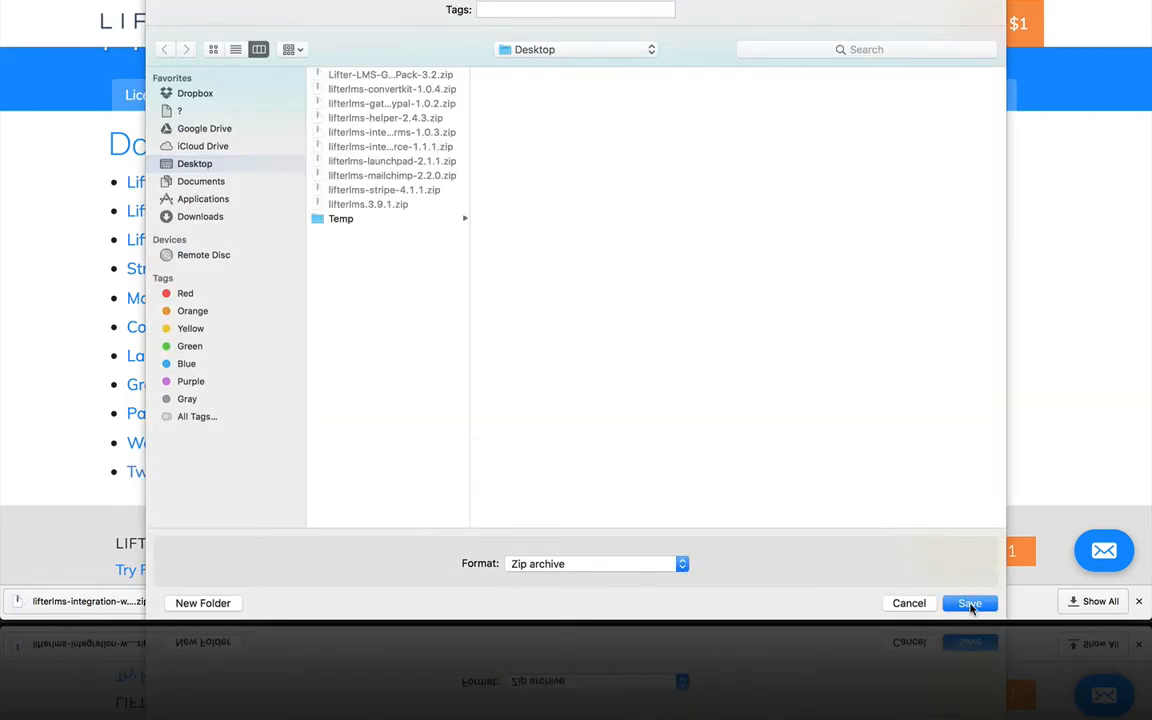
{"action": "left_click", "coordinate": [970, 604]}
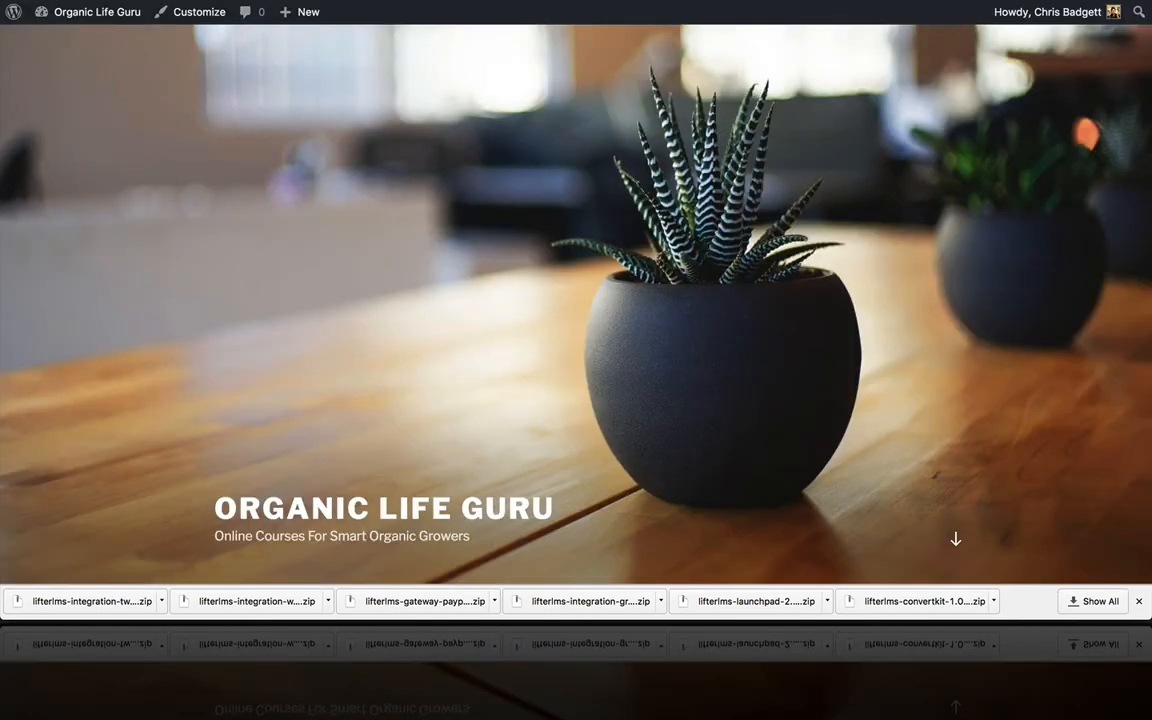
Step: Navigate from the Organic Life Guru front page to Appearance > Themes and begin adding a theme
{"action": "scroll", "coordinate": [566, 287], "scroll_direction": "down", "scroll_amount": 3}
{"action": "scroll", "coordinate": [566, 287], "scroll_direction": "up", "scroll_amount": 3}
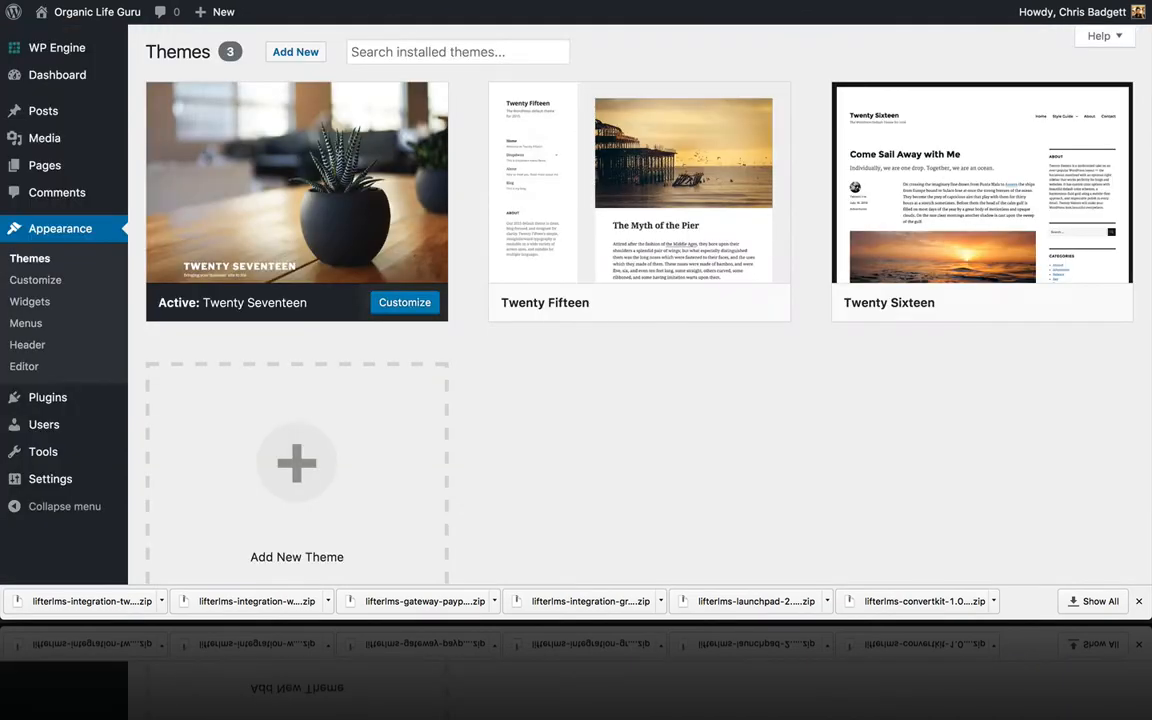
{"action": "scroll", "coordinate": [445, 321], "scroll_direction": "down", "scroll_amount": 1}
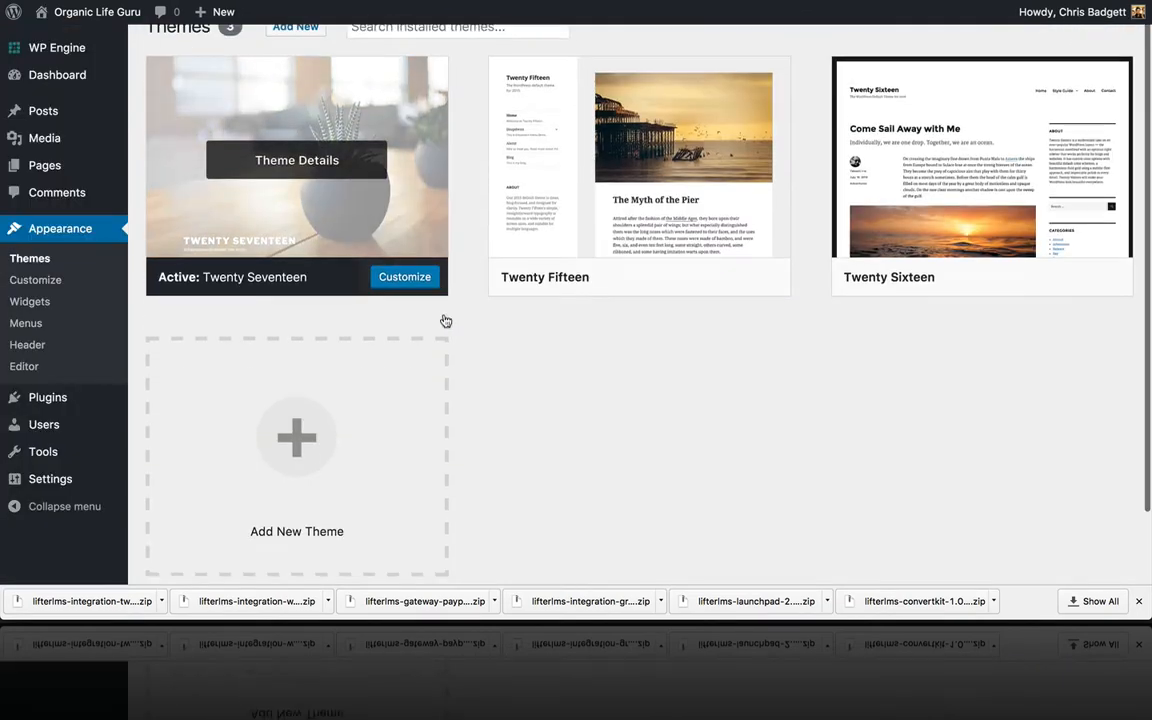
{"action": "scroll", "coordinate": [445, 321], "scroll_direction": "up", "scroll_amount": 2}
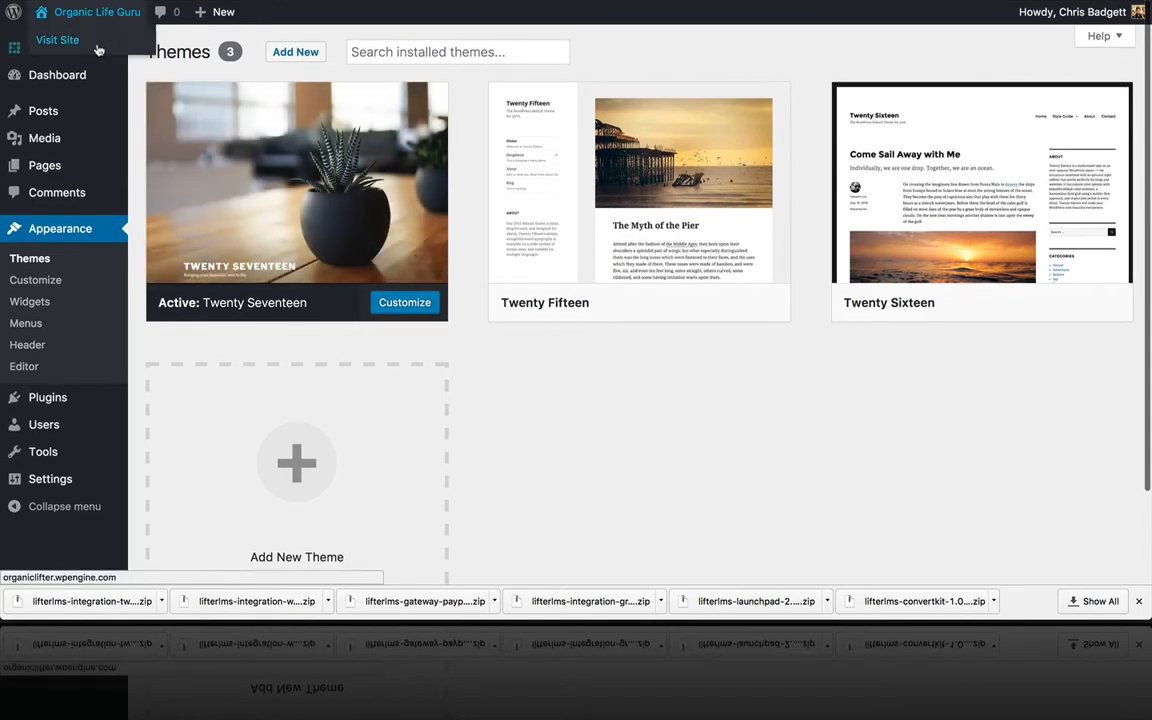
{"action": "mouse_move", "coordinate": [59, 87]}
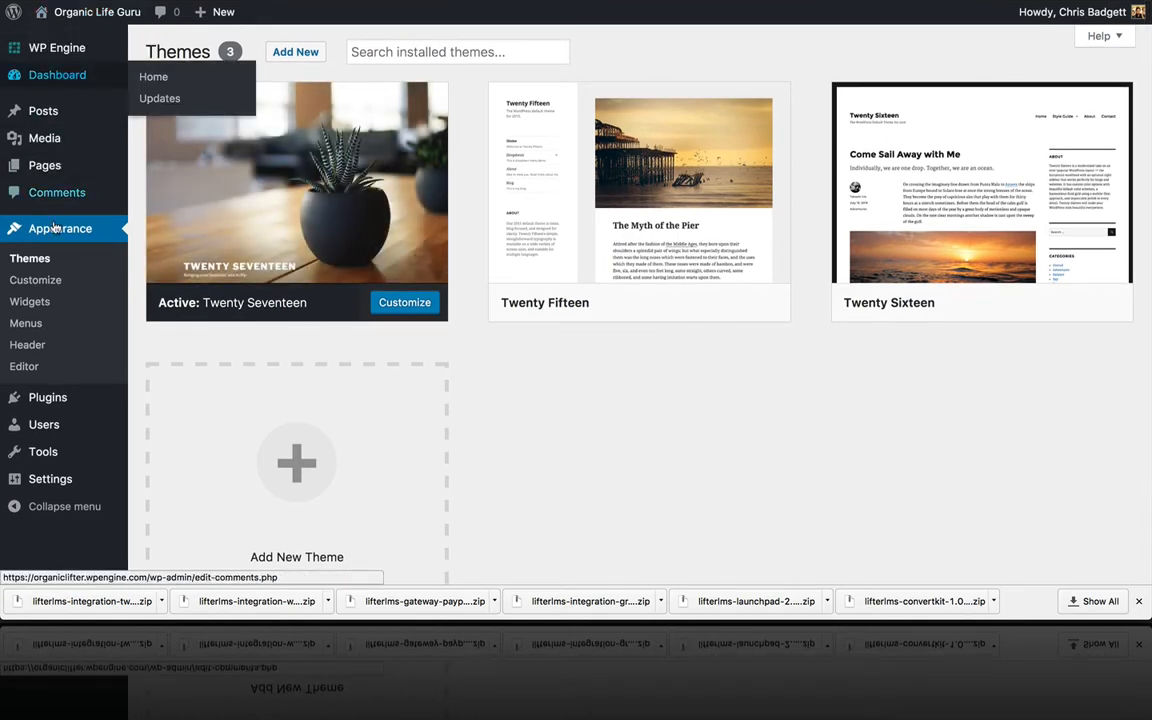
{"action": "mouse_move", "coordinate": [290, 226]}
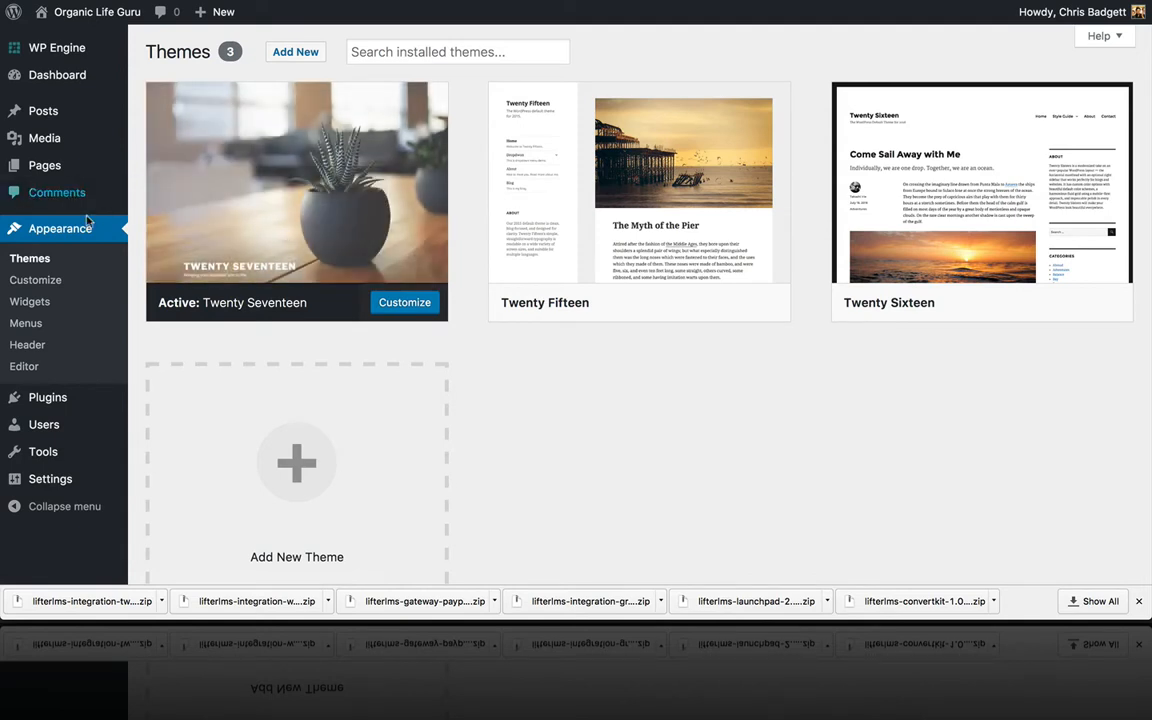
{"action": "left_click", "coordinate": [307, 57]}
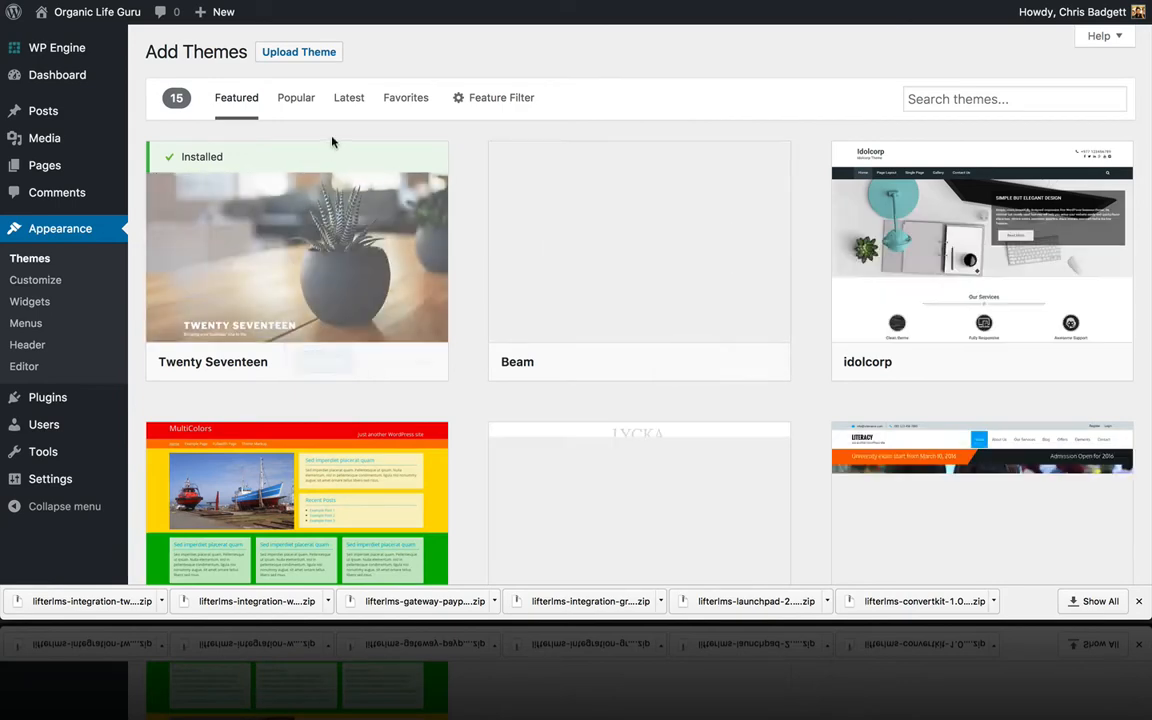
Step: Upload lifterlms-launchpad-2.1.1.zip, install it and activate the LaunchPad theme
{"action": "left_click", "coordinate": [296, 53]}
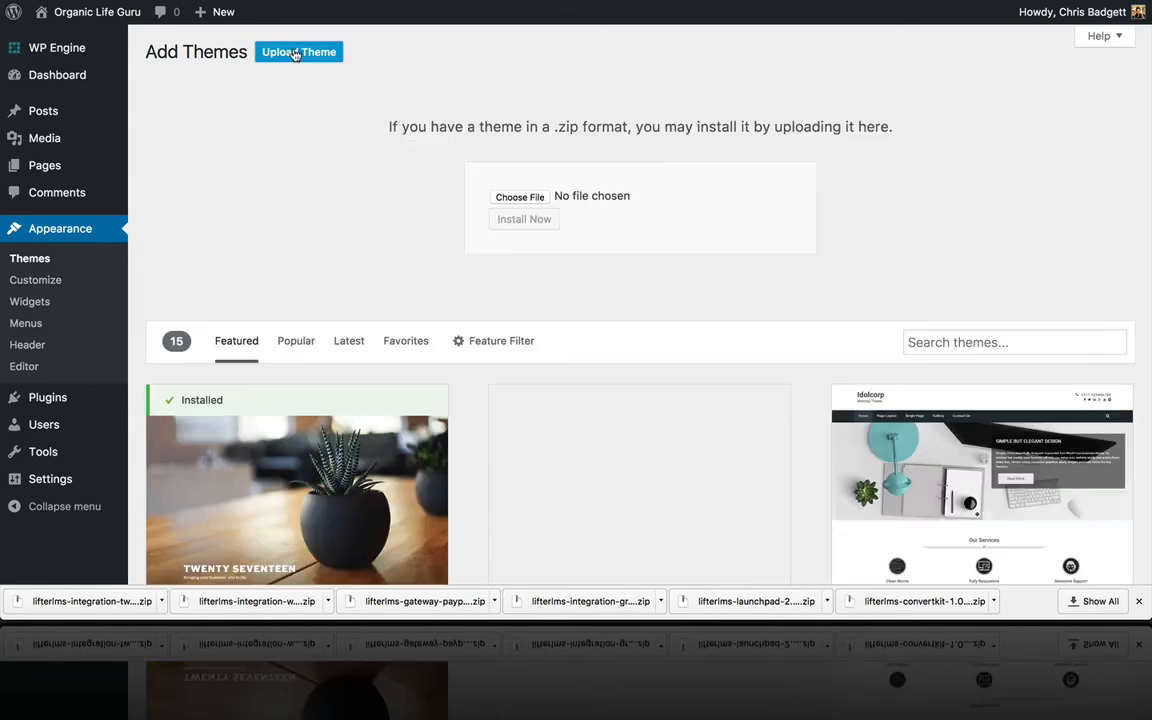
{"action": "left_click", "coordinate": [530, 198]}
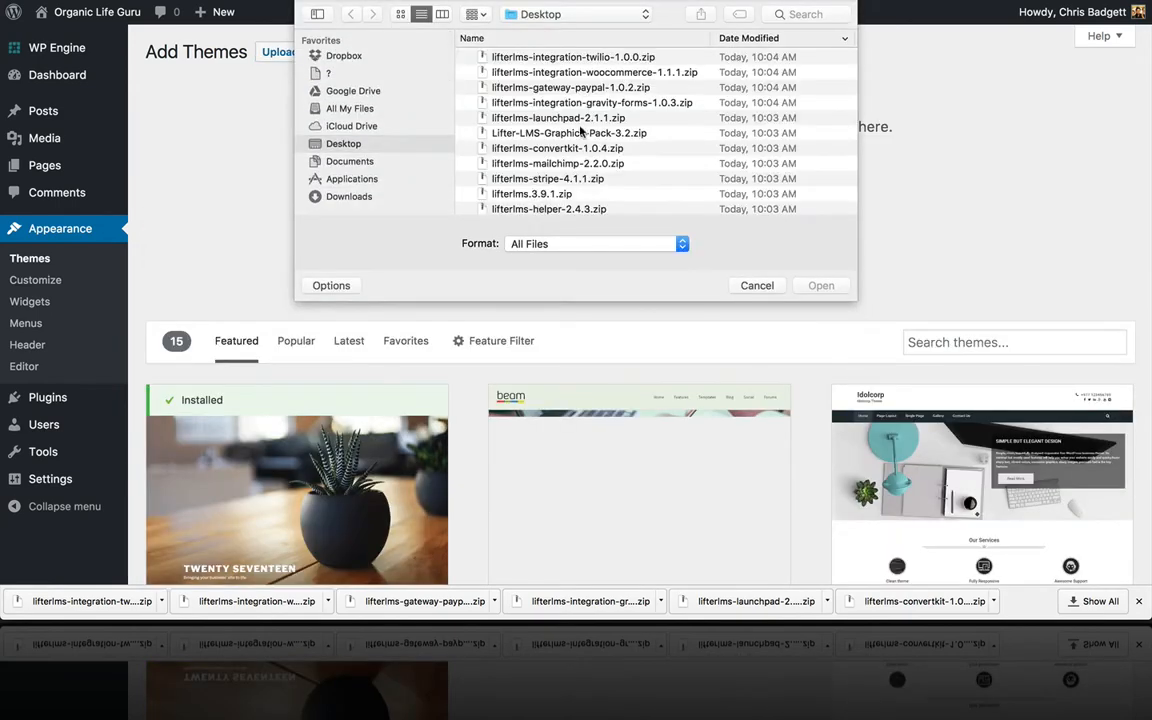
{"action": "scroll", "coordinate": [540, 150], "scroll_direction": "down", "scroll_amount": 2}
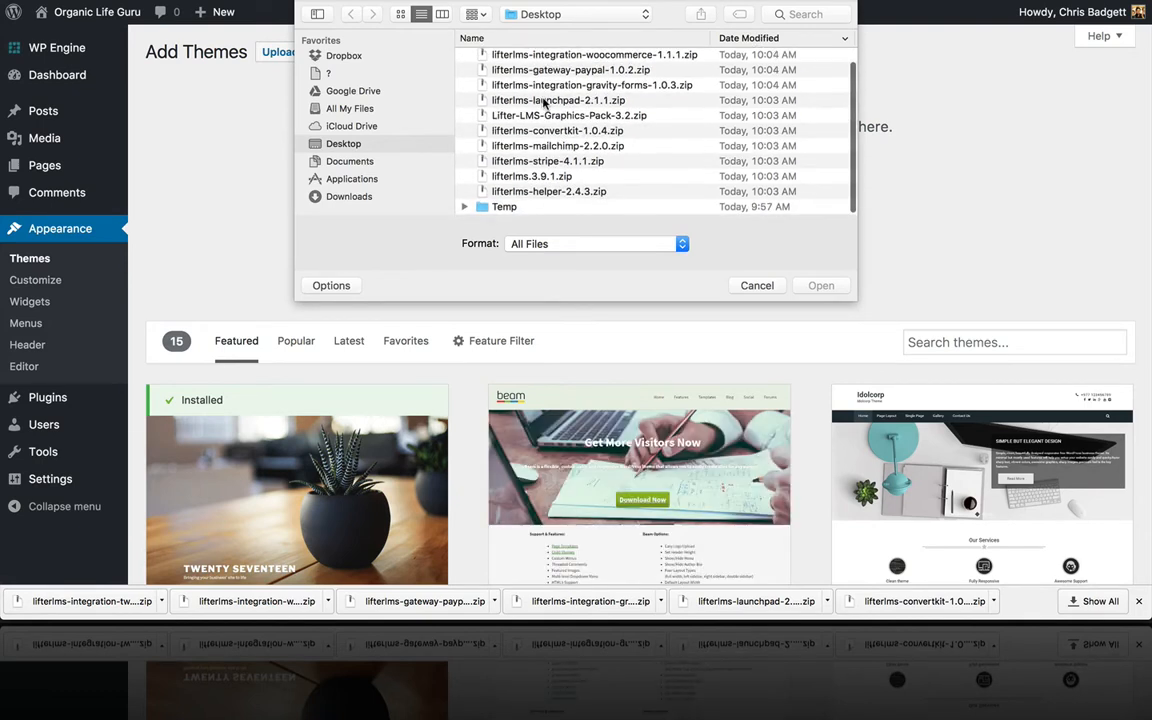
{"action": "left_click", "coordinate": [547, 101]}
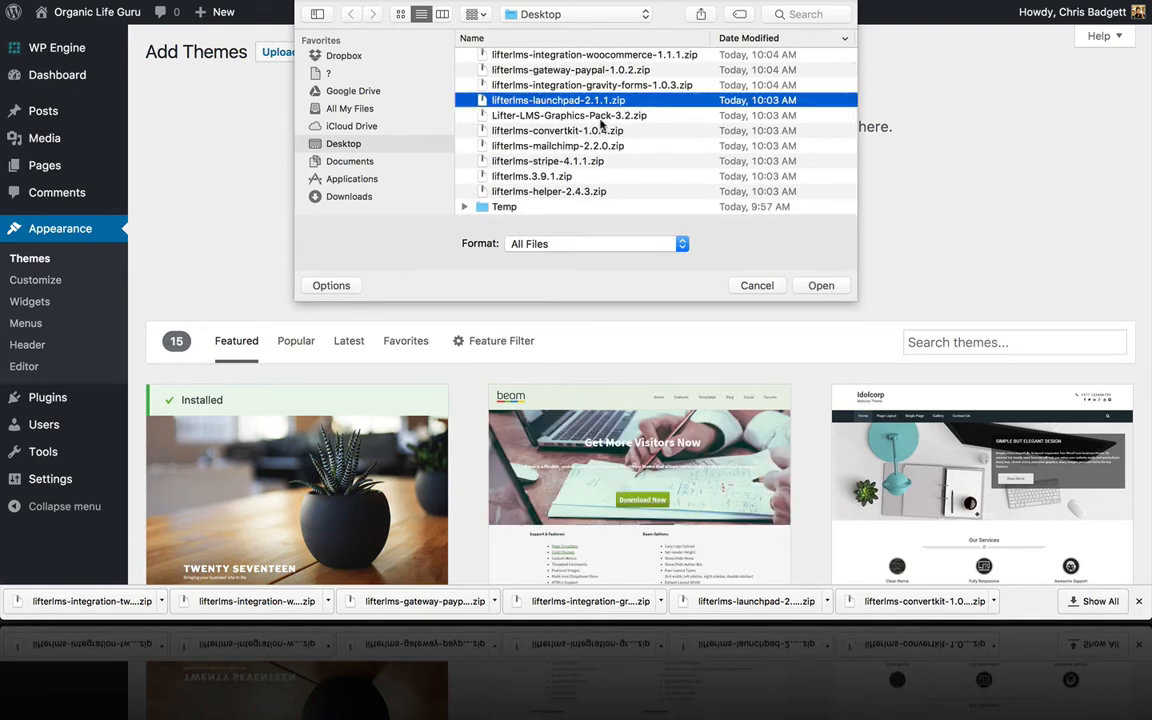
{"action": "left_click", "coordinate": [818, 285]}
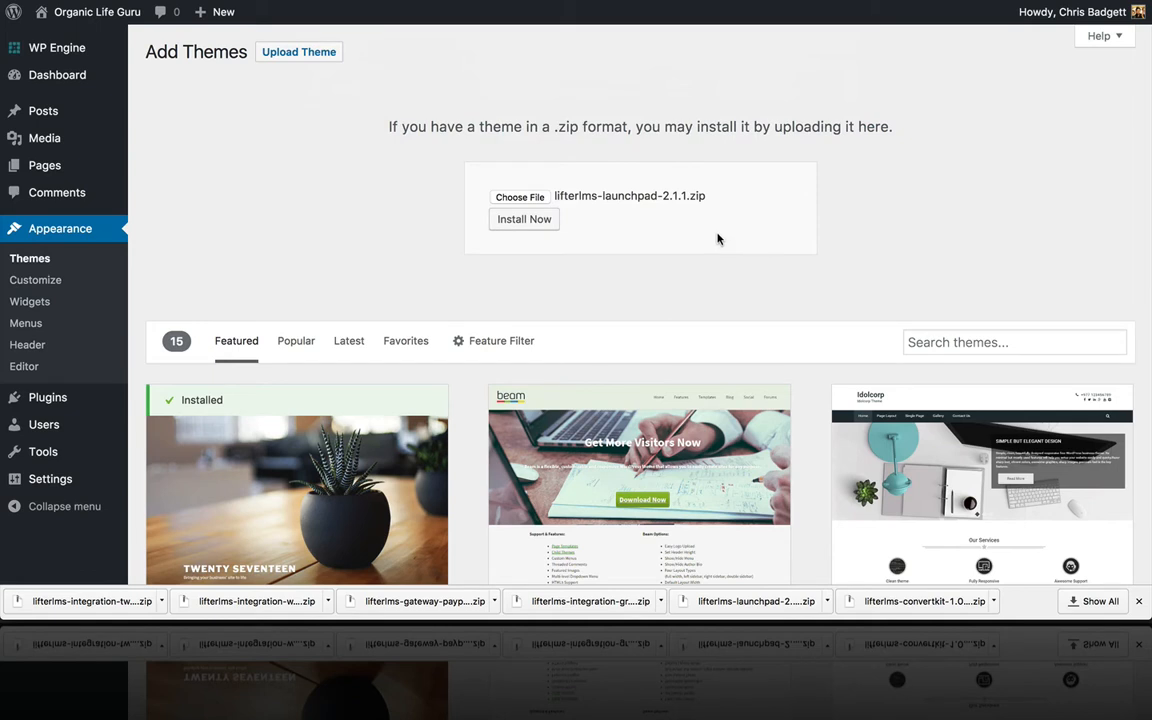
{"action": "left_click", "coordinate": [528, 222]}
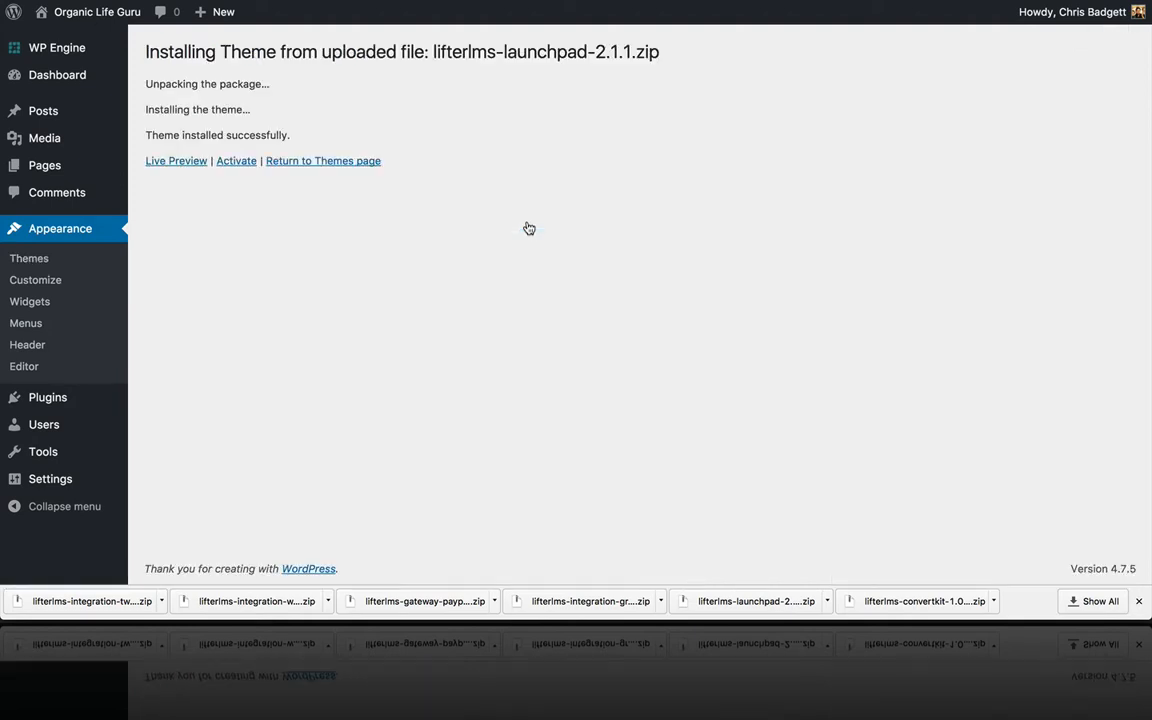
{"action": "left_click", "coordinate": [237, 163]}
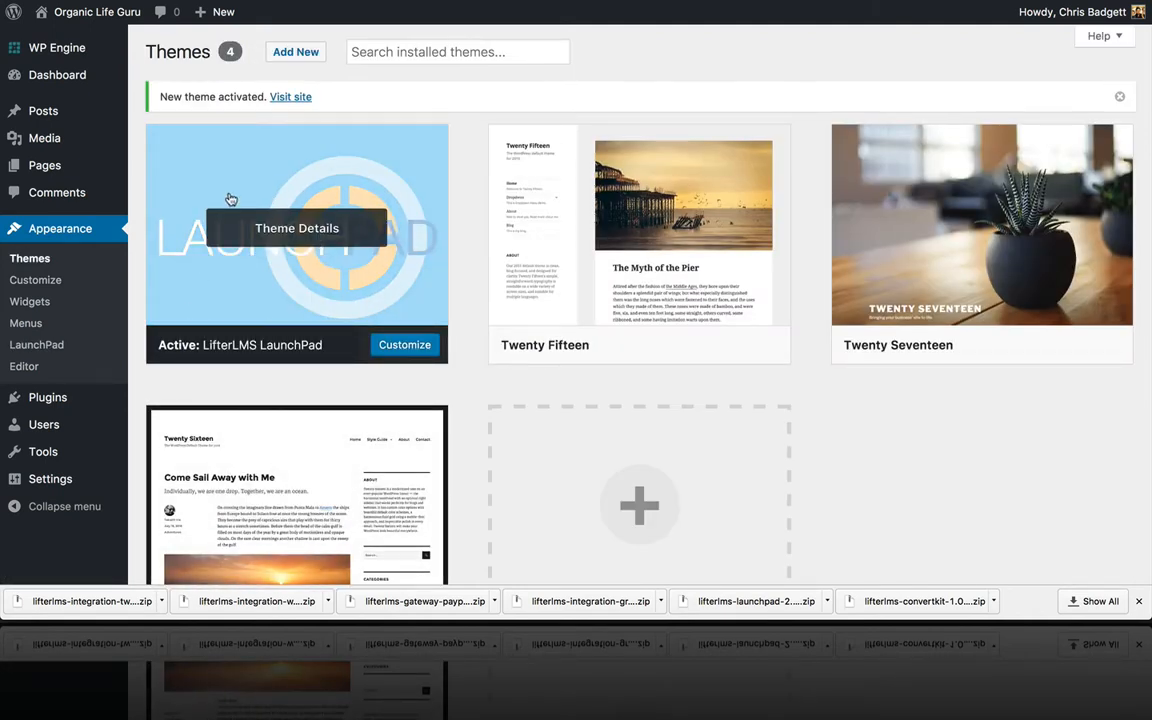
Step: Go to the installed plugins list and start adding a new plugin
{"action": "scroll", "coordinate": [313, 250], "scroll_direction": "down", "scroll_amount": 1}
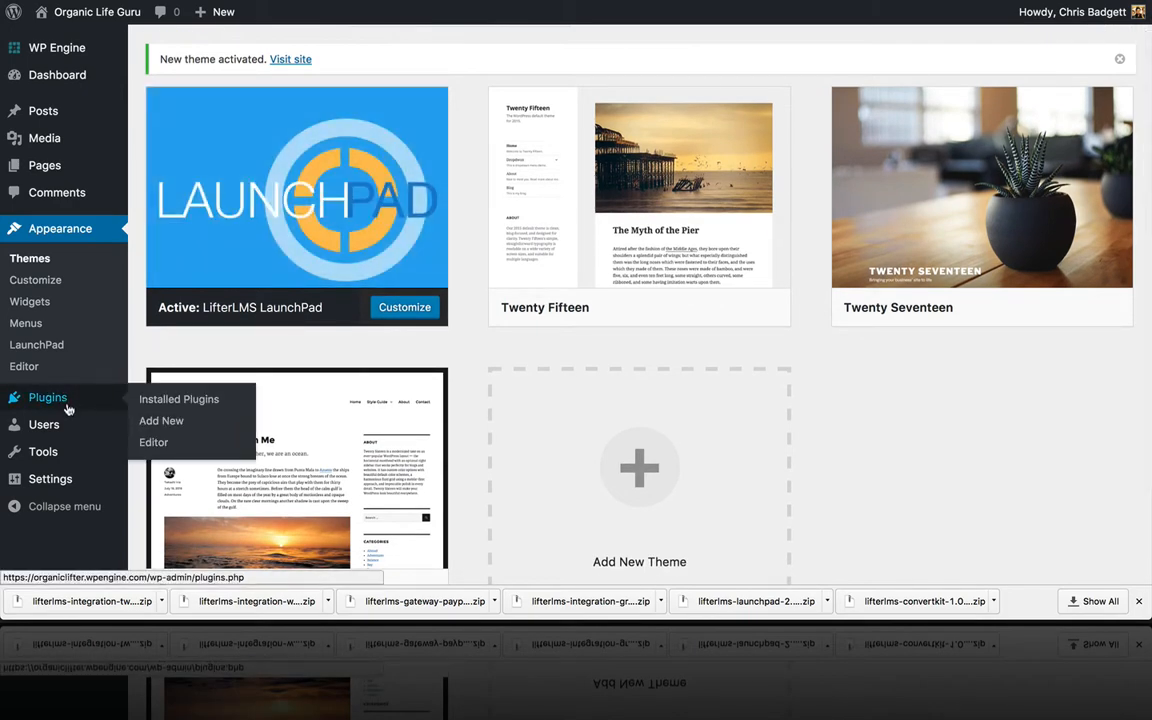
{"action": "left_click", "coordinate": [67, 408]}
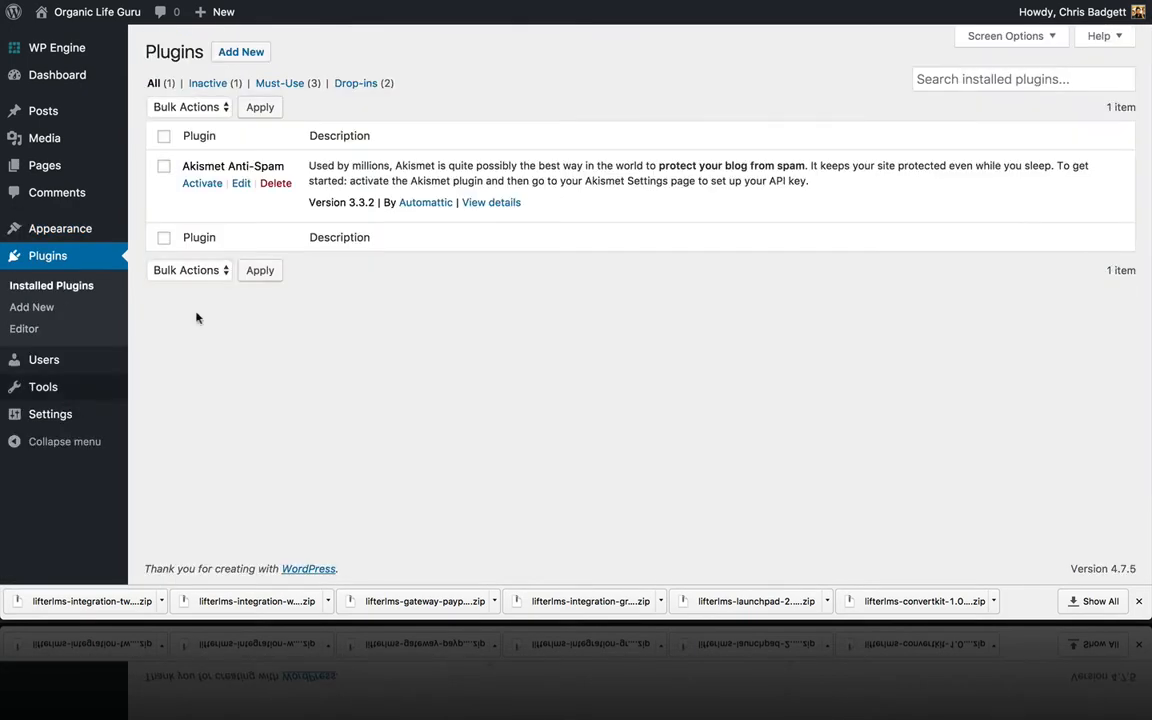
{"action": "left_click", "coordinate": [232, 63]}
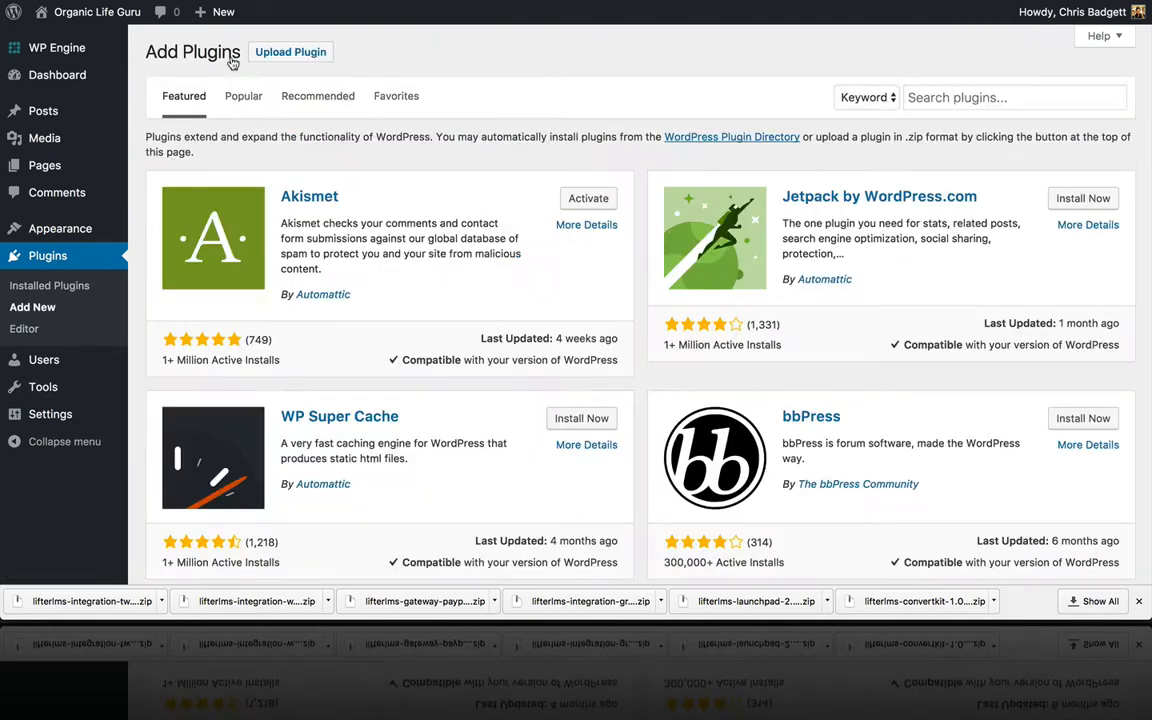
Step: Upload and install lifterlms-integration-twilio-1.0.0.zip as a new plugin
{"action": "left_click", "coordinate": [318, 52]}
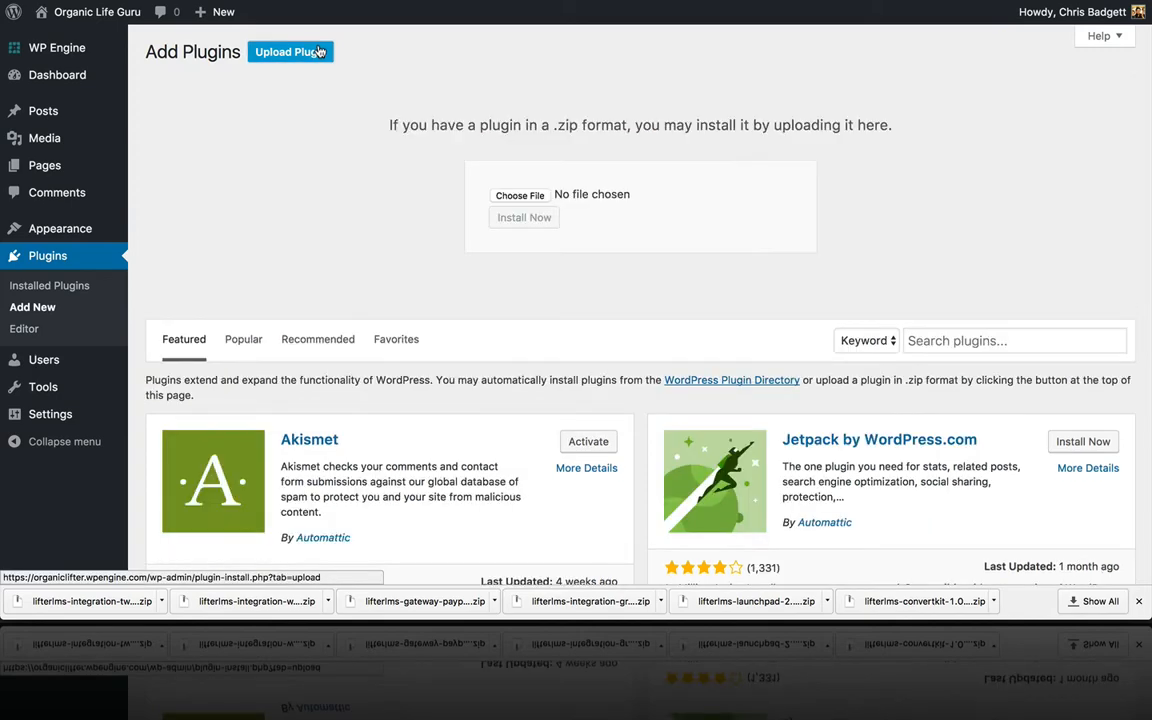
{"action": "left_click", "coordinate": [521, 195]}
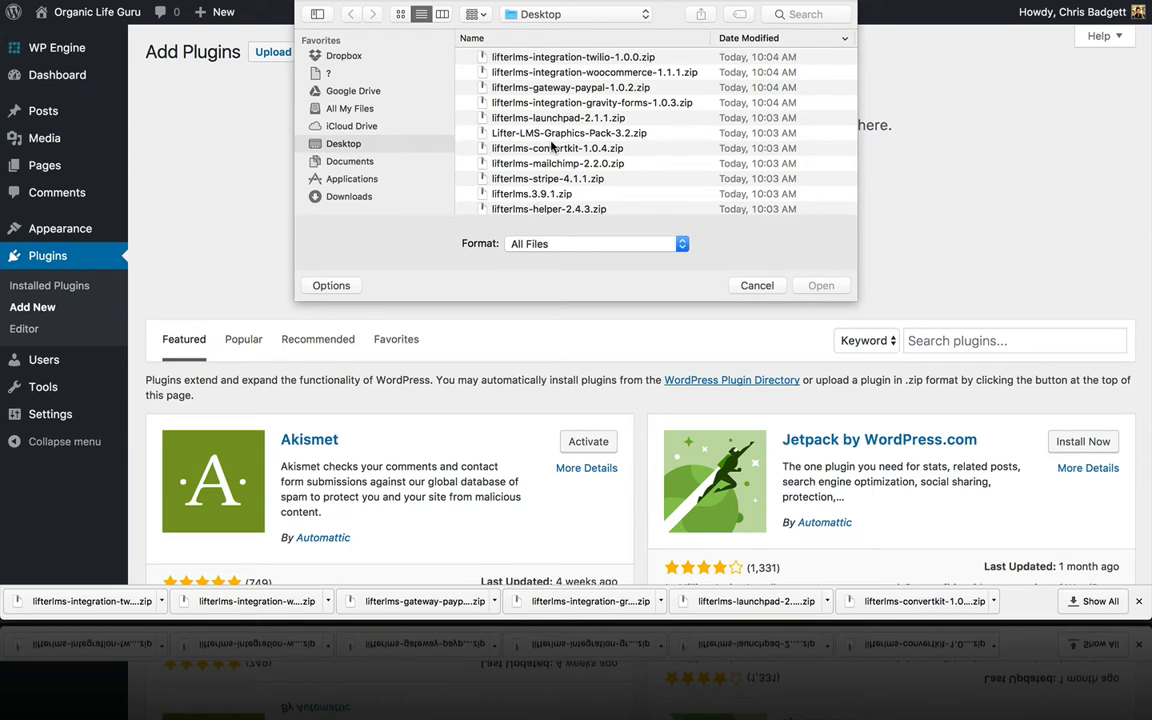
{"action": "left_click", "coordinate": [551, 62]}
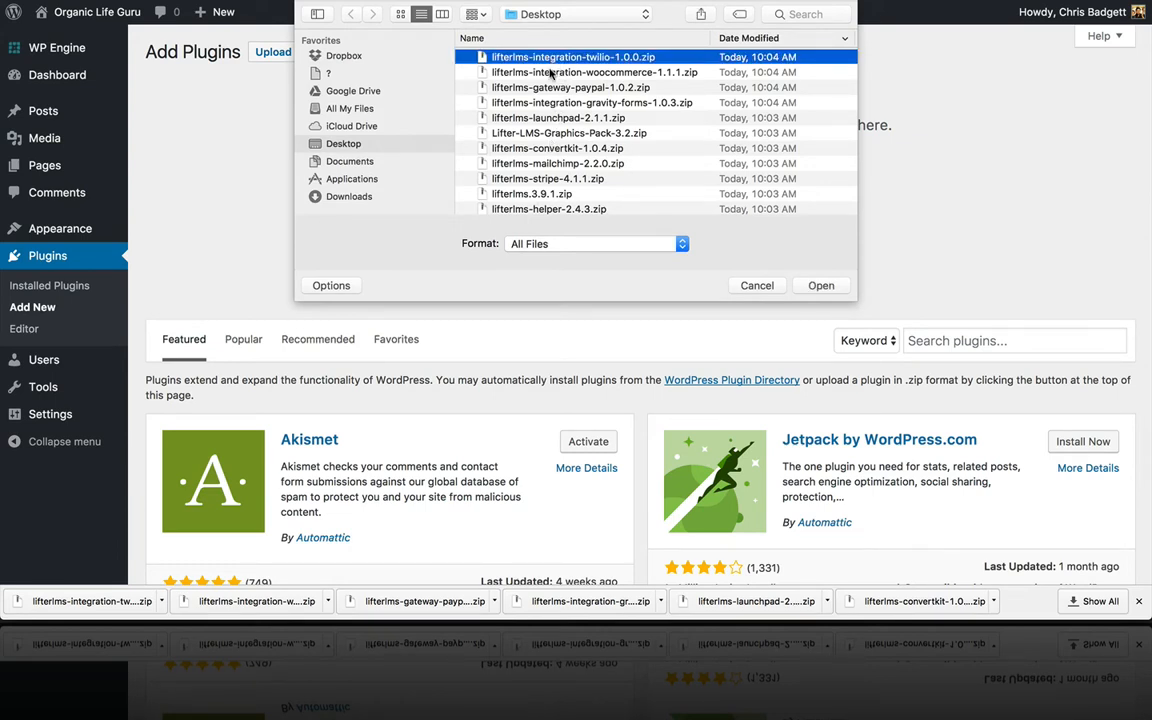
{"action": "scroll", "coordinate": [734, 171], "scroll_direction": "down", "scroll_amount": 2}
{"action": "scroll", "coordinate": [734, 171], "scroll_direction": "up", "scroll_amount": 2}
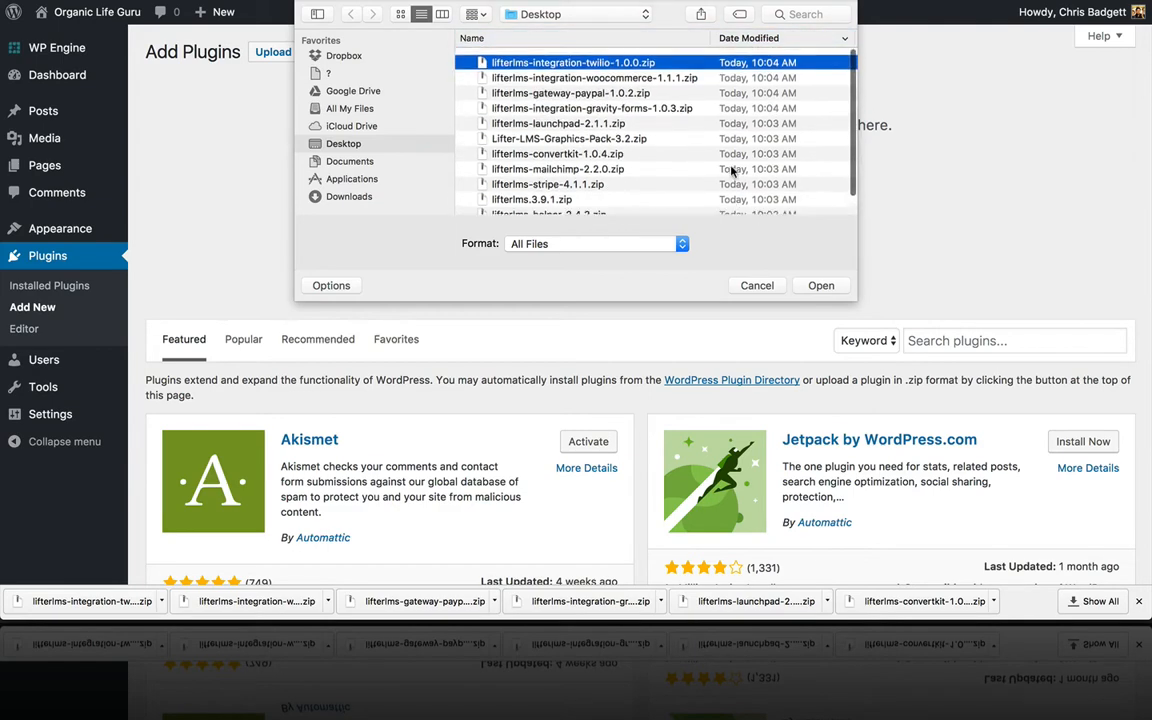
{"action": "left_click", "coordinate": [828, 287]}
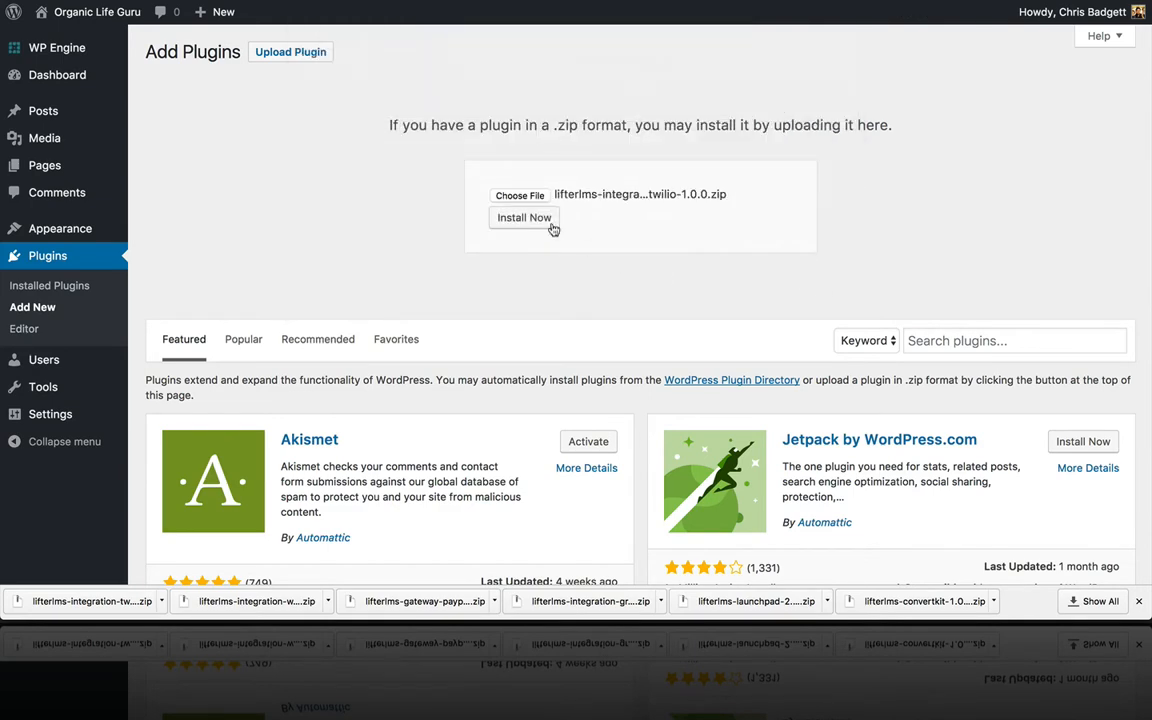
{"action": "left_click", "coordinate": [527, 221]}
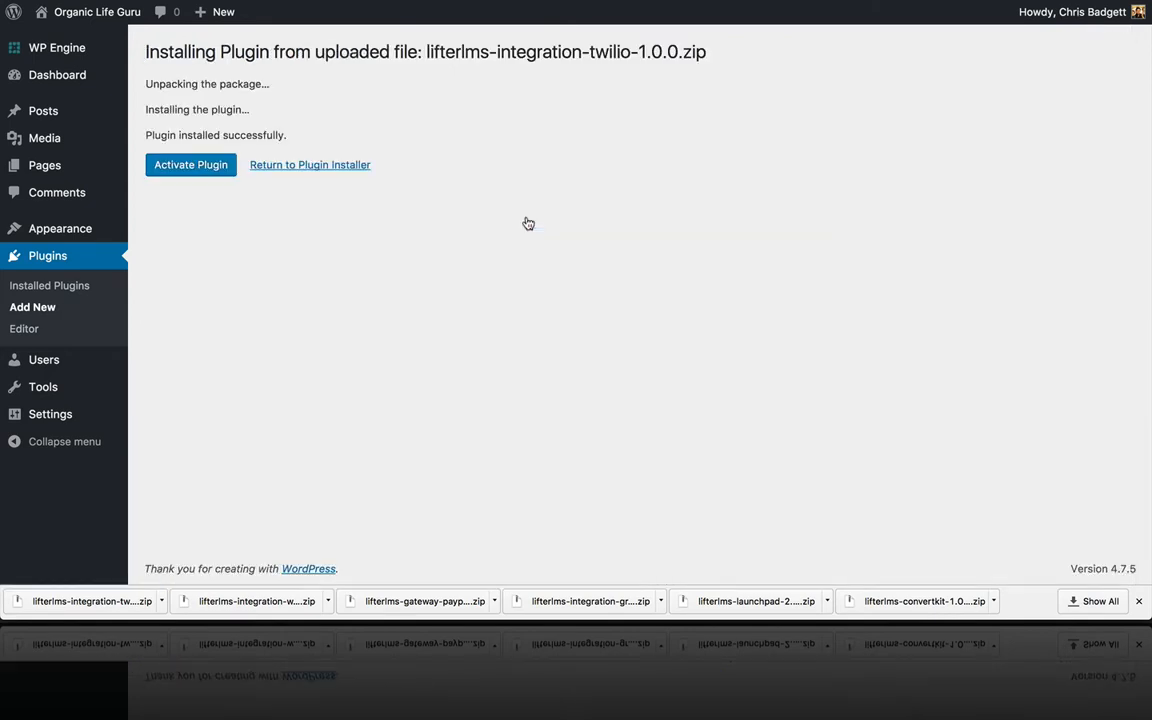
Step: Upload and install the lifterlms-integration-woocommerce-1.1.1.zip plugin
{"action": "left_click", "coordinate": [305, 167]}
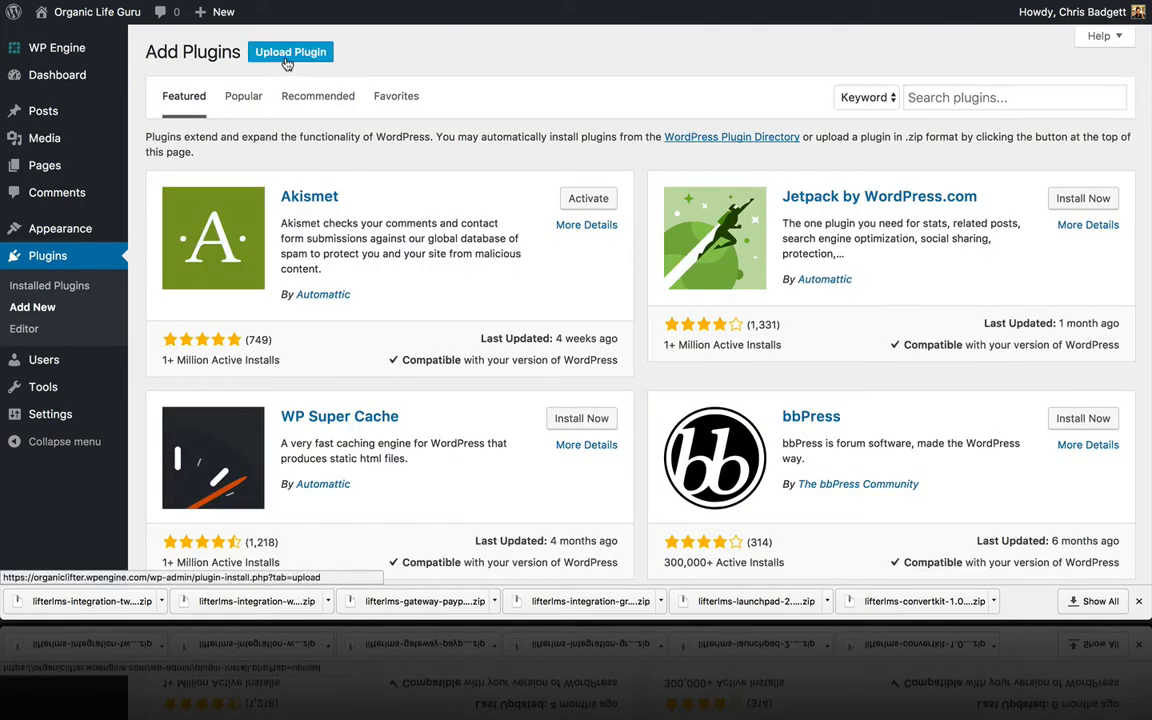
{"action": "left_click", "coordinate": [288, 60]}
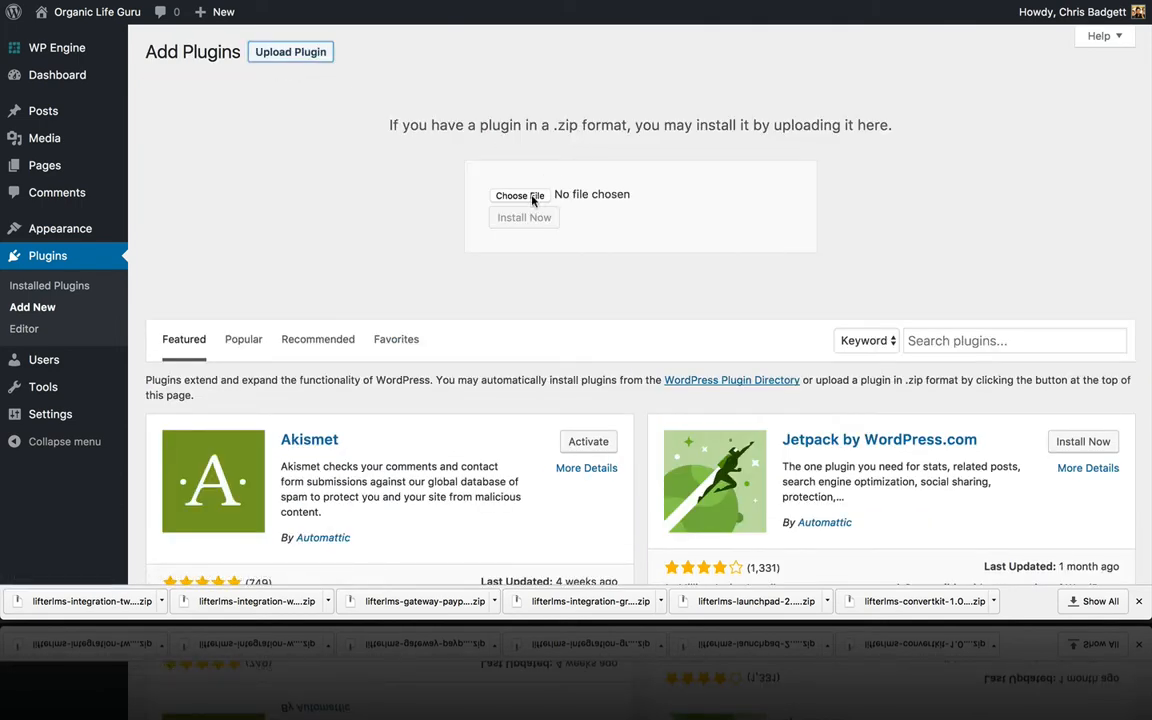
{"action": "left_click", "coordinate": [501, 195]}
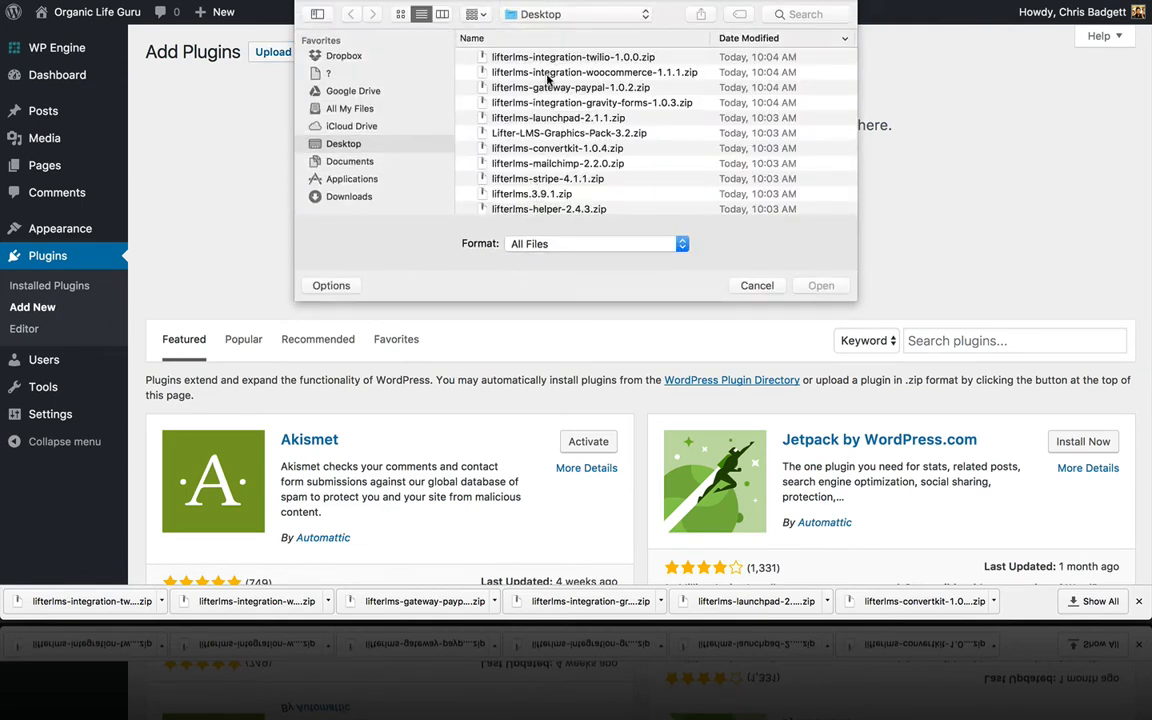
{"action": "left_click", "coordinate": [548, 74]}
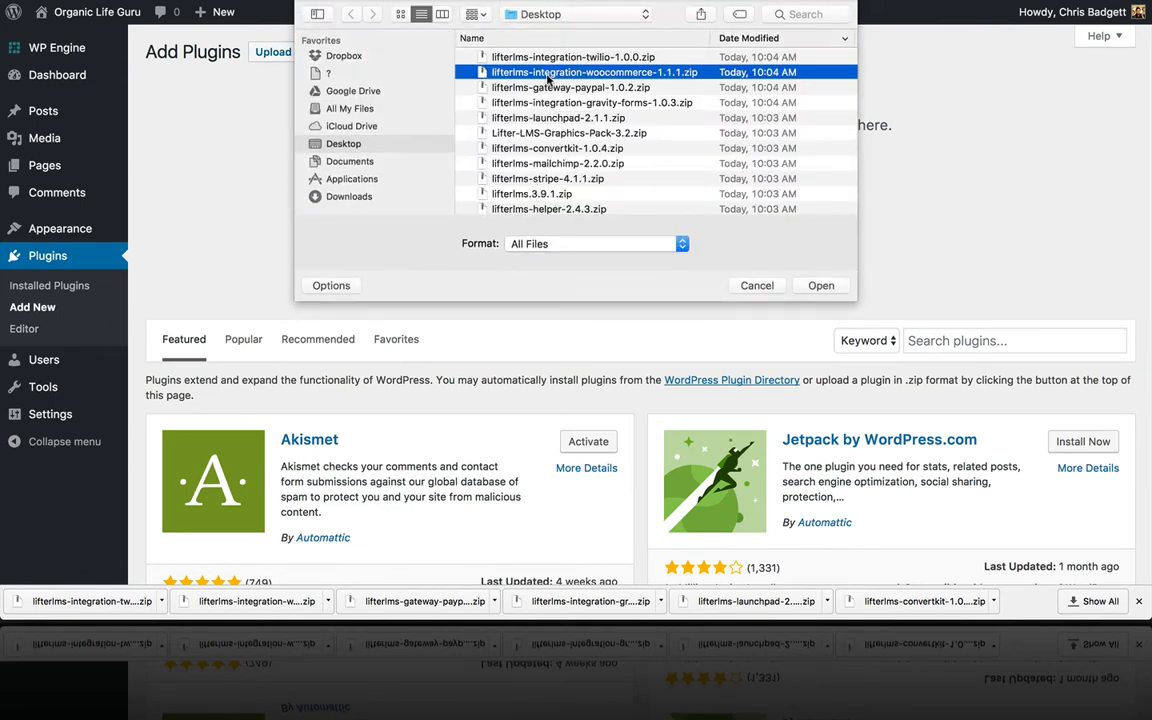
{"action": "left_click", "coordinate": [819, 286]}
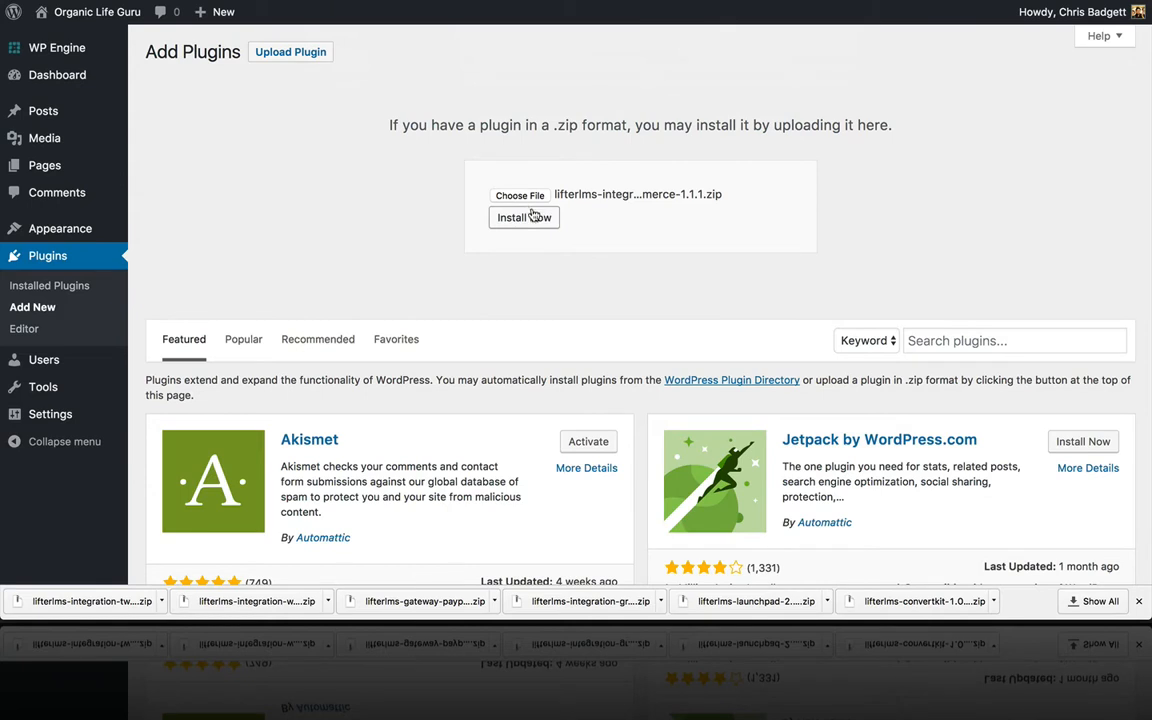
{"action": "left_click", "coordinate": [532, 216]}
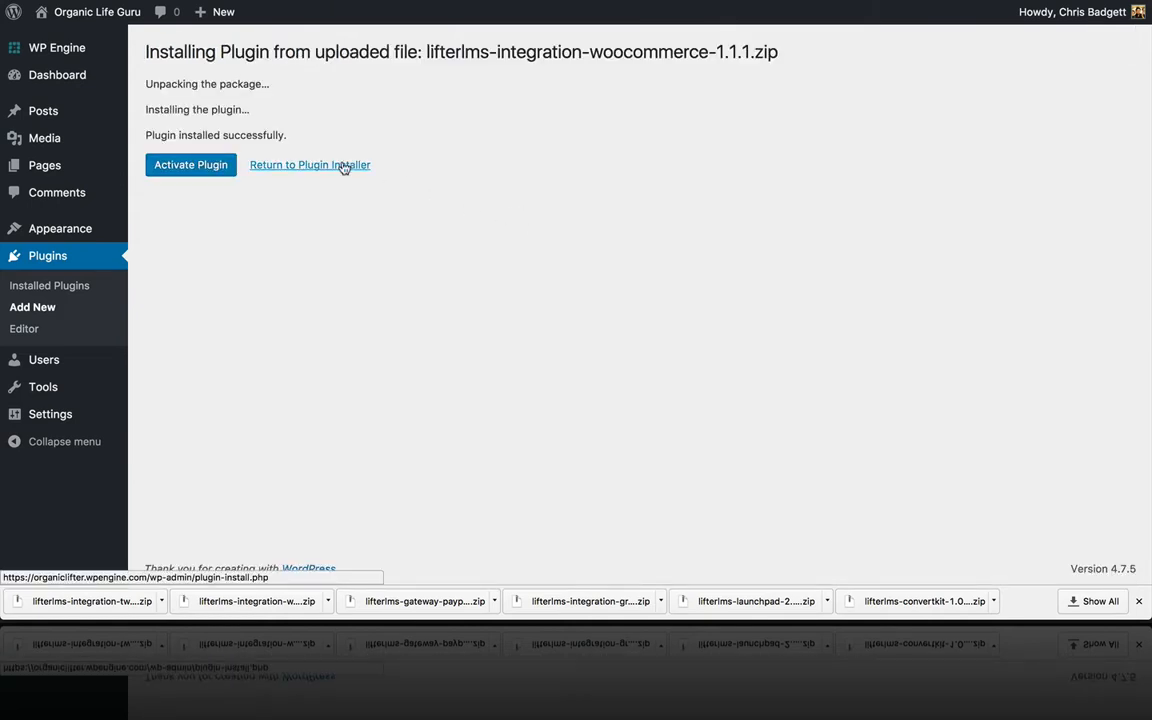
Step: Upload and install lifterlms-gateway-paypal-1.0.2.zip, then return to Add Plugins
{"action": "left_click", "coordinate": [343, 166]}
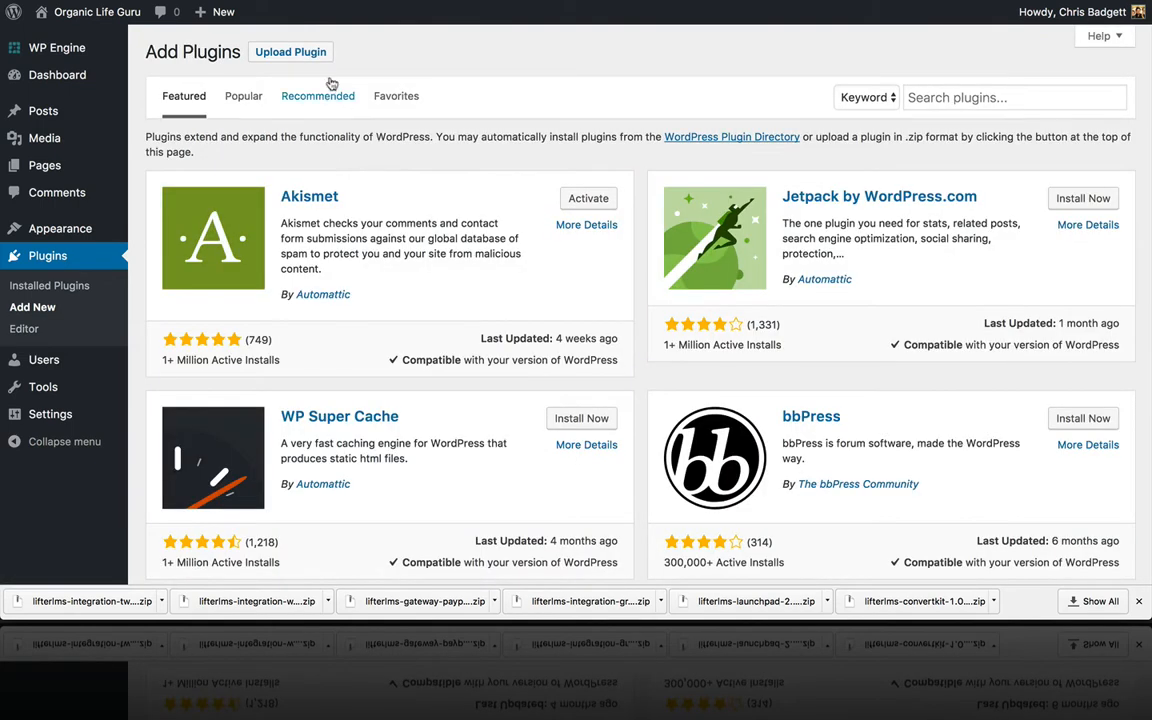
{"action": "left_click", "coordinate": [270, 52]}
{"action": "left_click", "coordinate": [498, 197]}
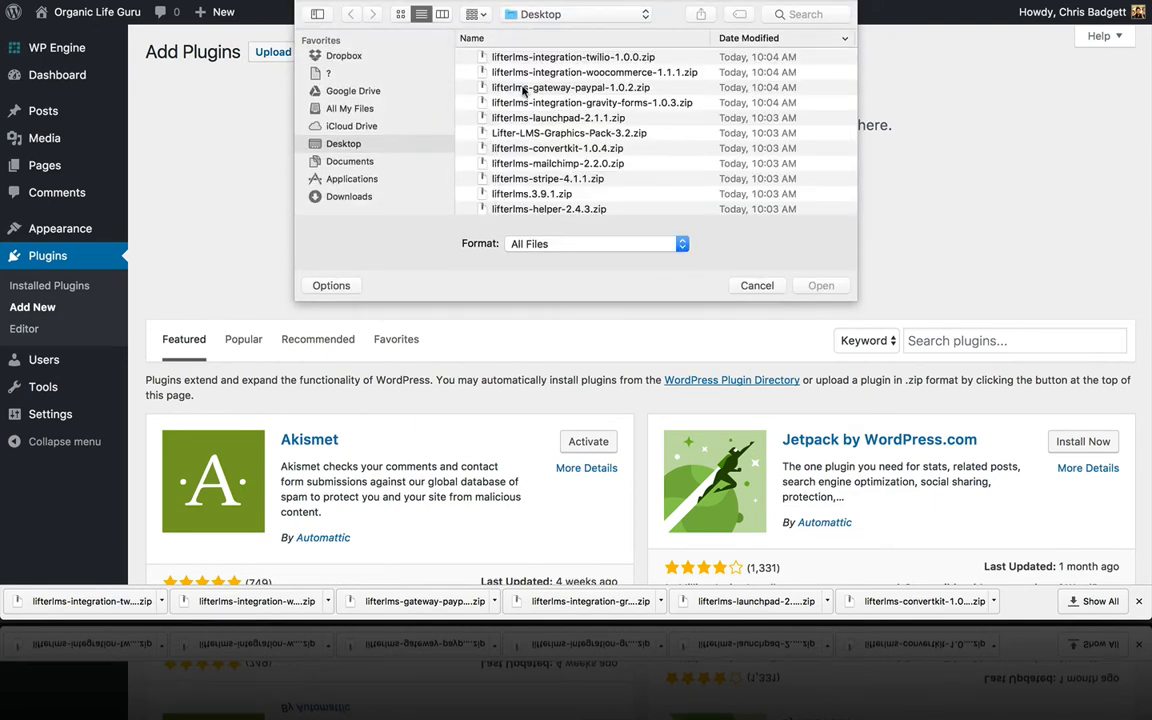
{"action": "left_click", "coordinate": [523, 89]}
{"action": "left_click", "coordinate": [815, 286]}
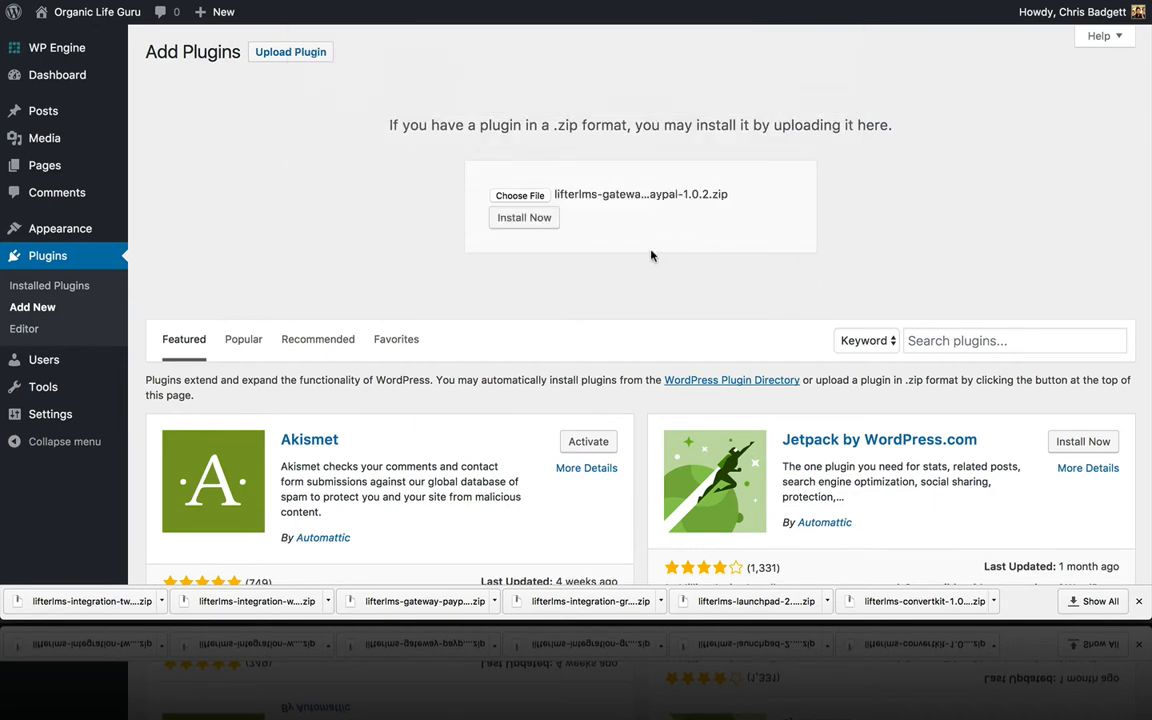
{"action": "left_click", "coordinate": [528, 220]}
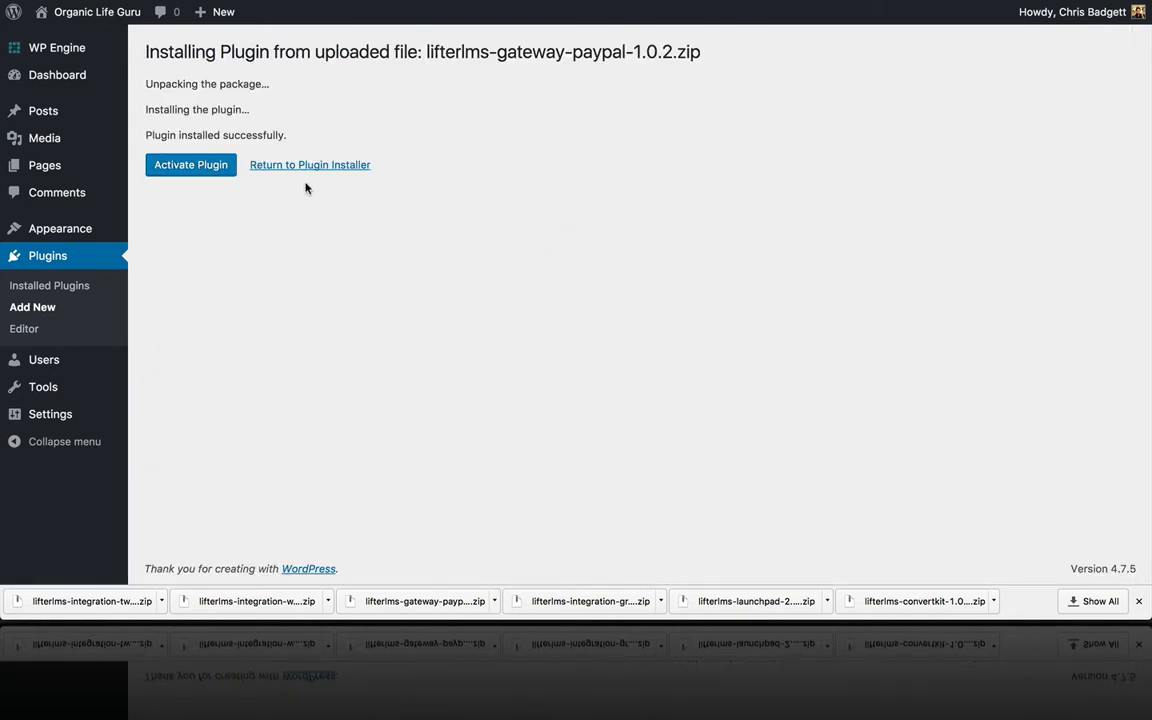
{"action": "left_click", "coordinate": [285, 170]}
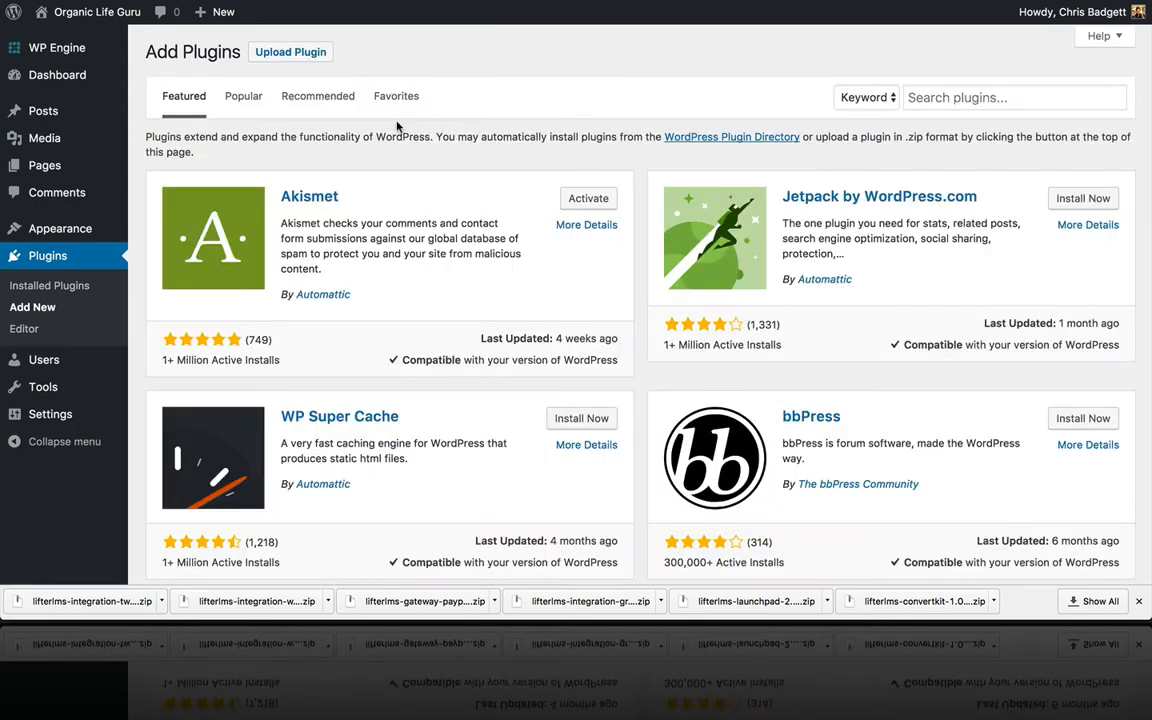
Step: Upload and install lifterlms-integration-gravity-forms-1.0.3.zip, then return to the plugin installer
{"action": "left_click", "coordinate": [268, 52]}
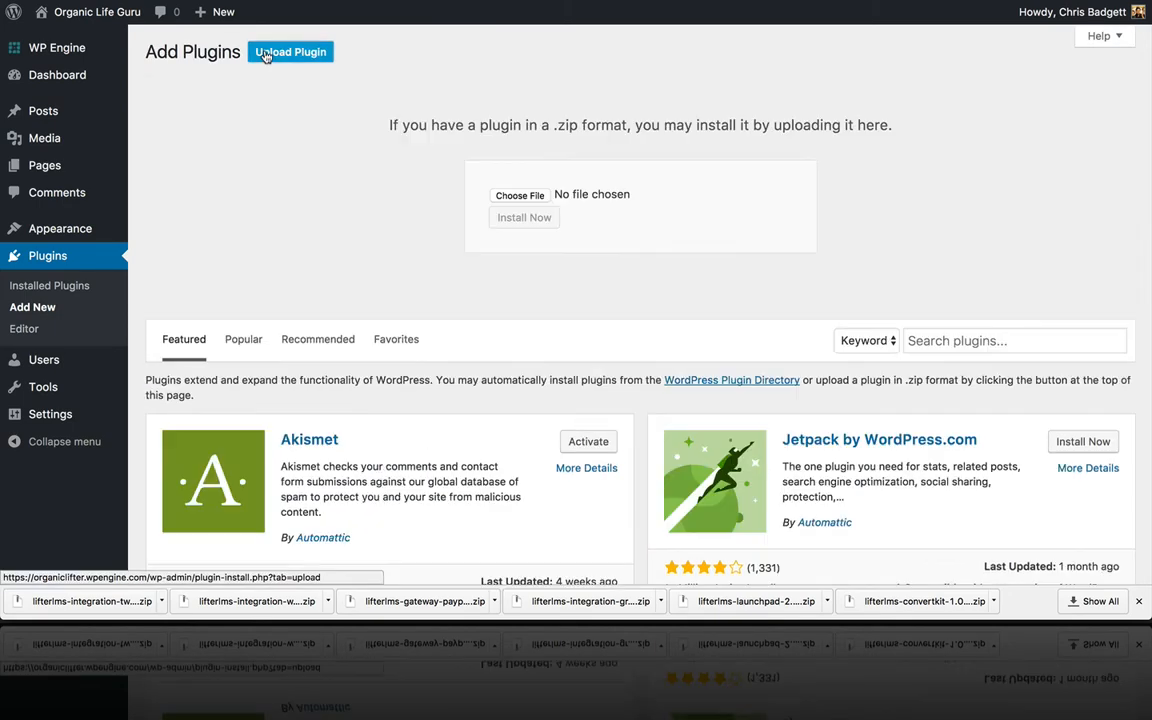
{"action": "left_click", "coordinate": [513, 195]}
{"action": "scroll", "coordinate": [600, 160], "scroll_direction": "down", "scroll_amount": 1}
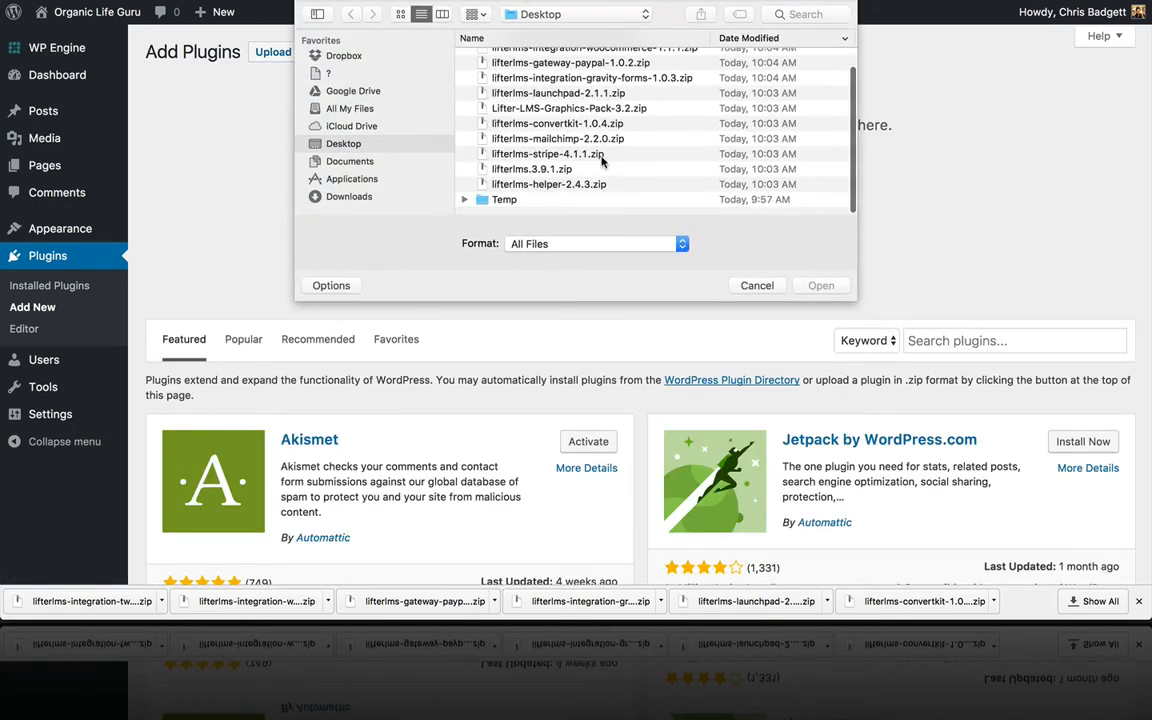
{"action": "scroll", "coordinate": [602, 160], "scroll_direction": "up", "scroll_amount": 1}
{"action": "left_click", "coordinate": [597, 85]}
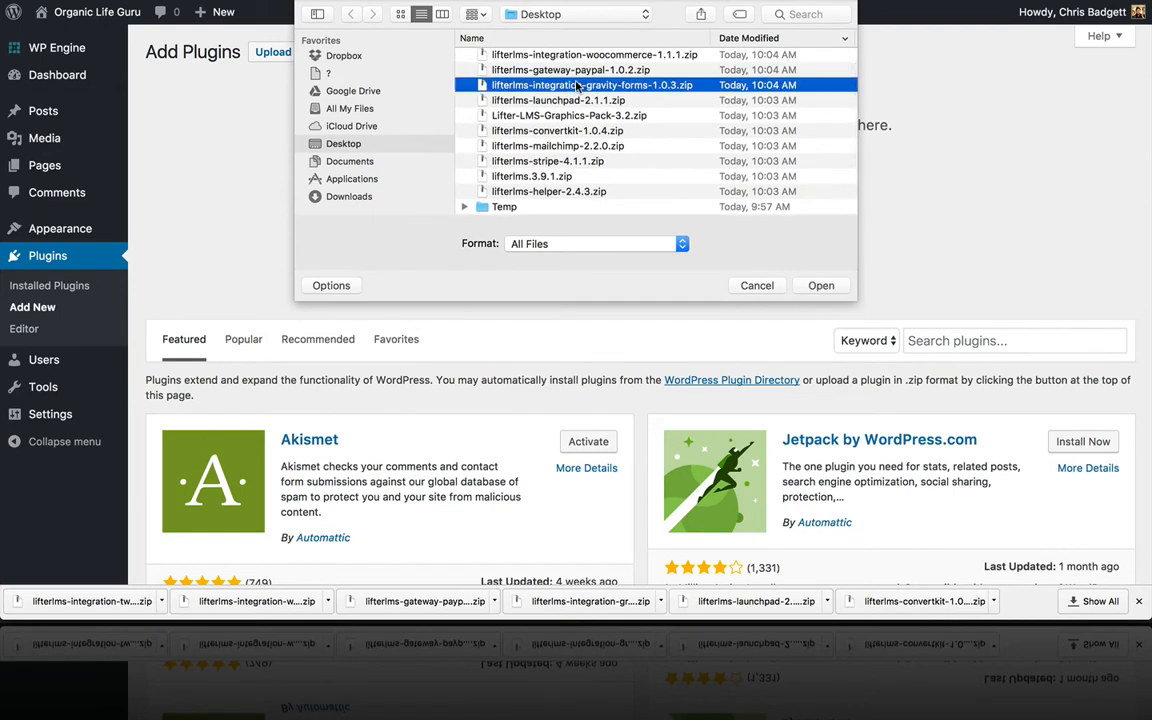
{"action": "left_click", "coordinate": [810, 286]}
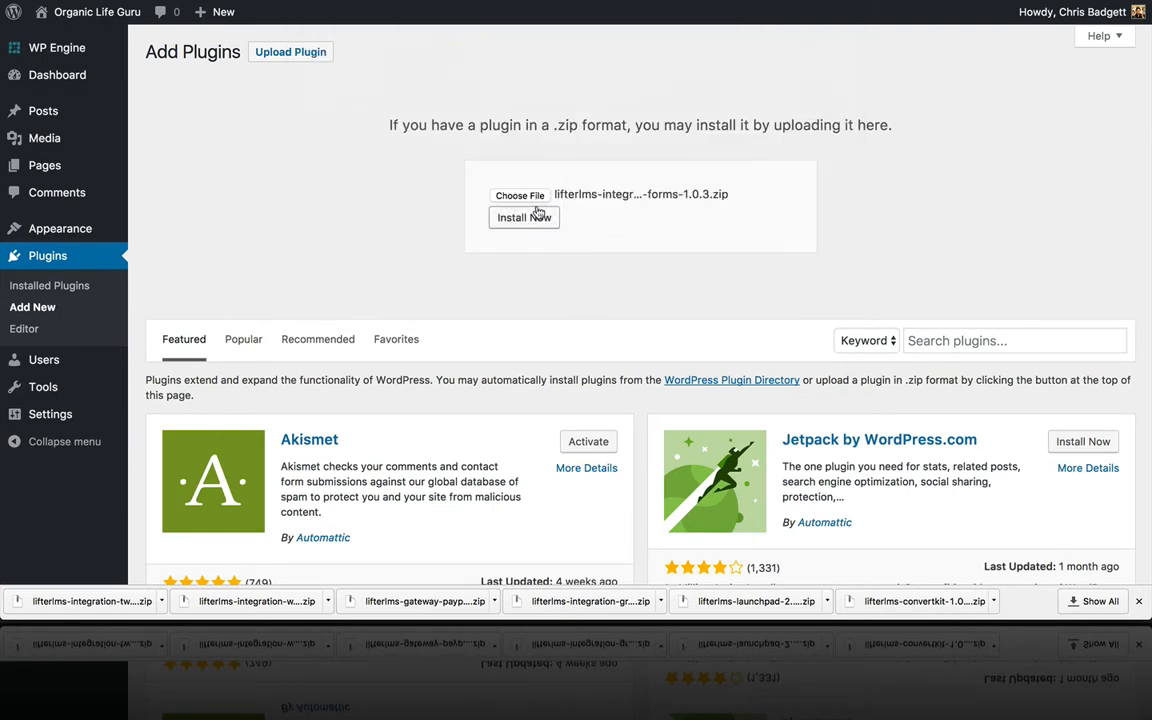
{"action": "left_click", "coordinate": [538, 217]}
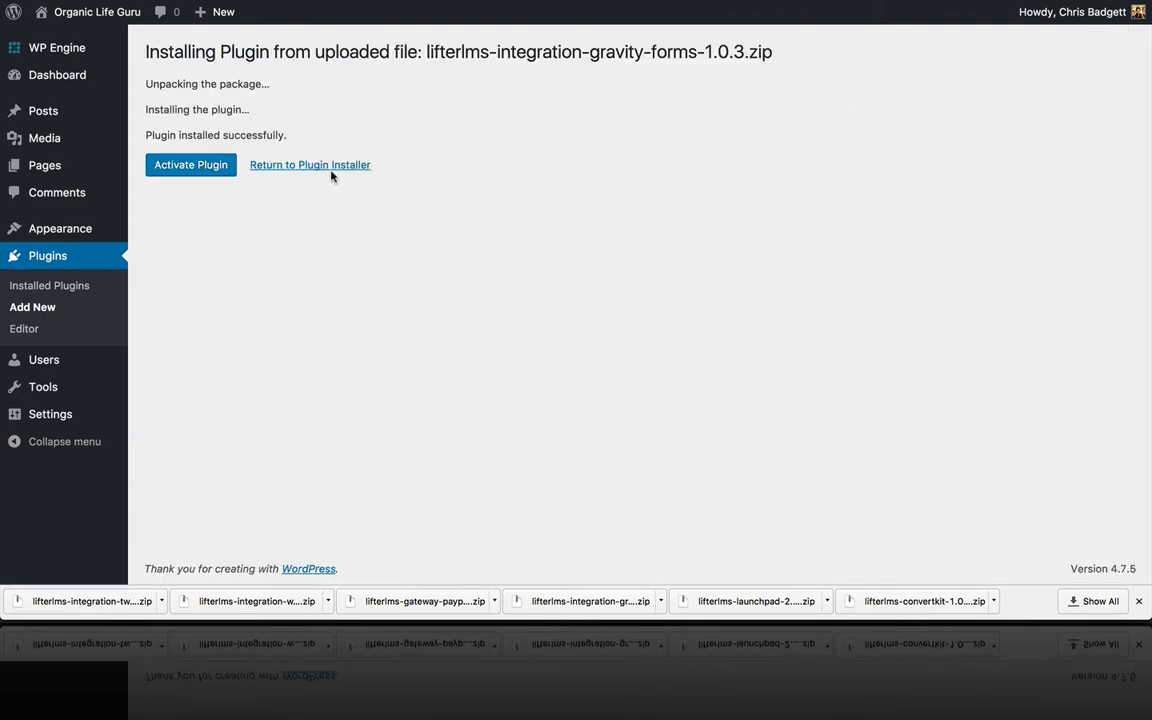
{"action": "left_click", "coordinate": [332, 166]}
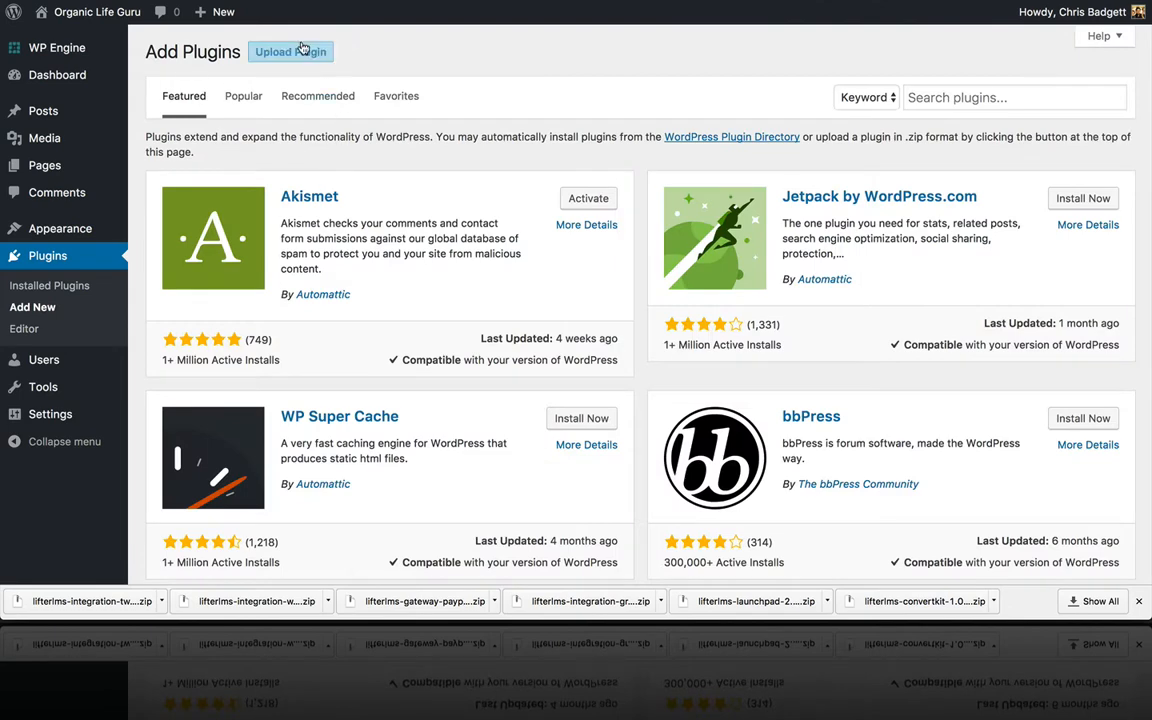
Step: Upload and install lifterlms-convertkit-1.0.4.zip, then return to the plugin installer
{"action": "left_click", "coordinate": [302, 51]}
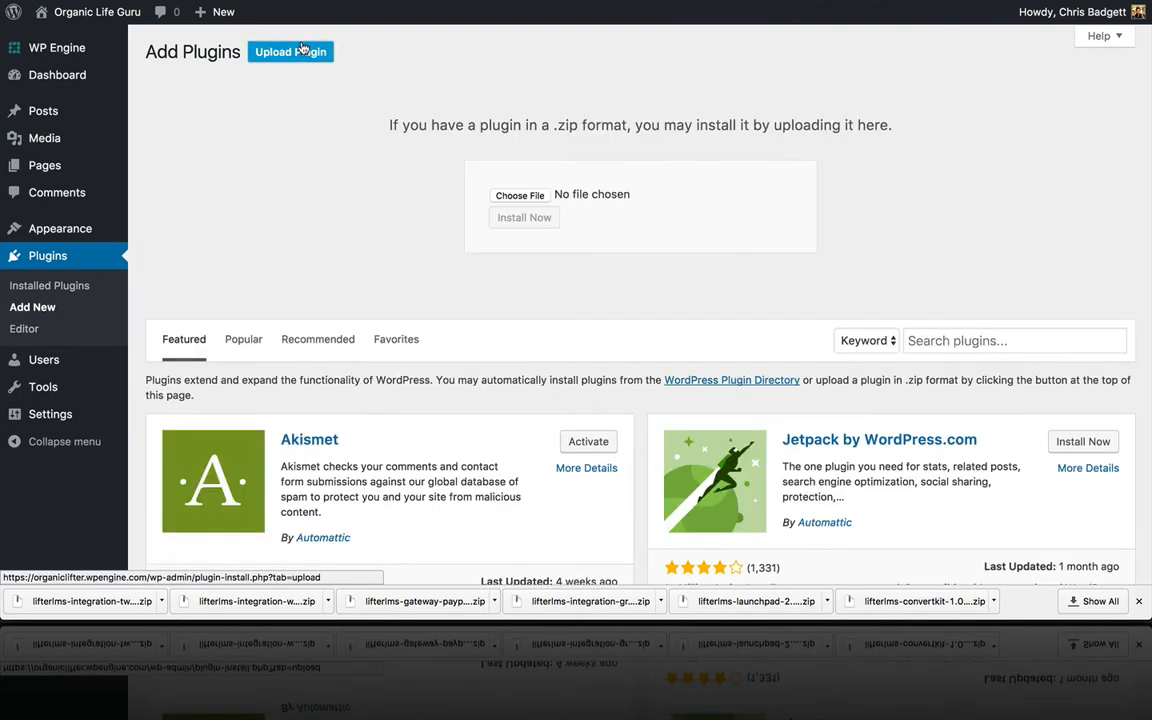
{"action": "left_click", "coordinate": [503, 194]}
{"action": "scroll", "coordinate": [600, 157], "scroll_direction": "down", "scroll_amount": 2}
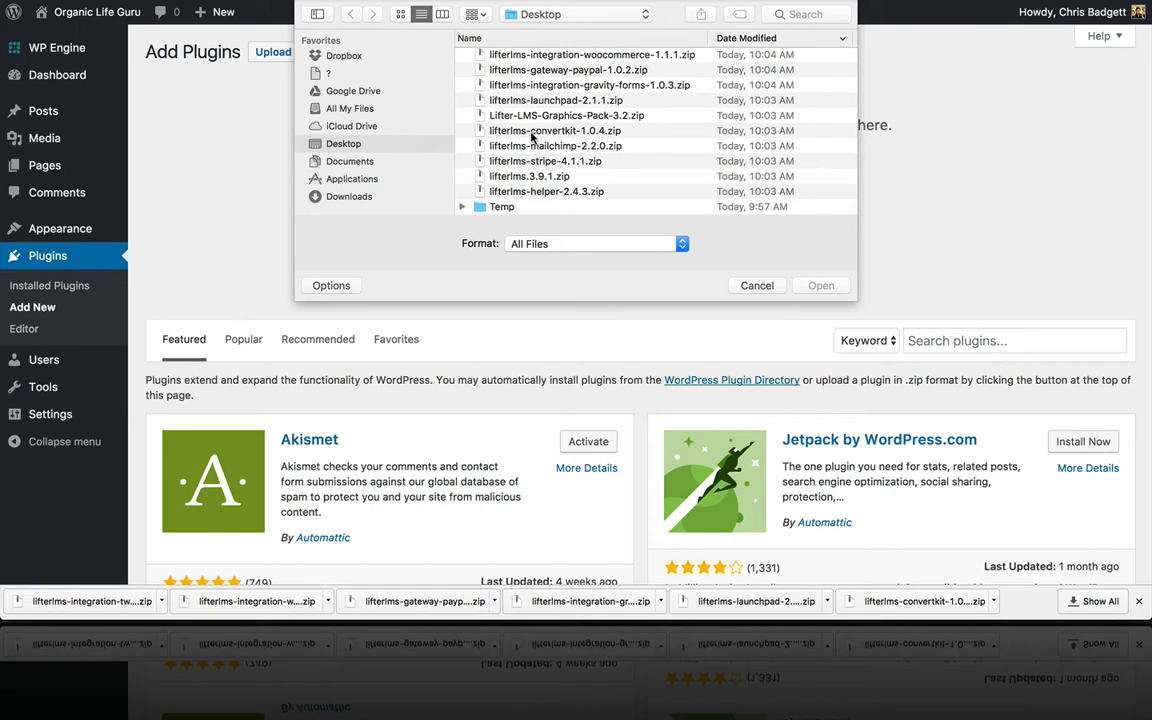
{"action": "left_click", "coordinate": [540, 130]}
{"action": "left_click", "coordinate": [818, 286]}
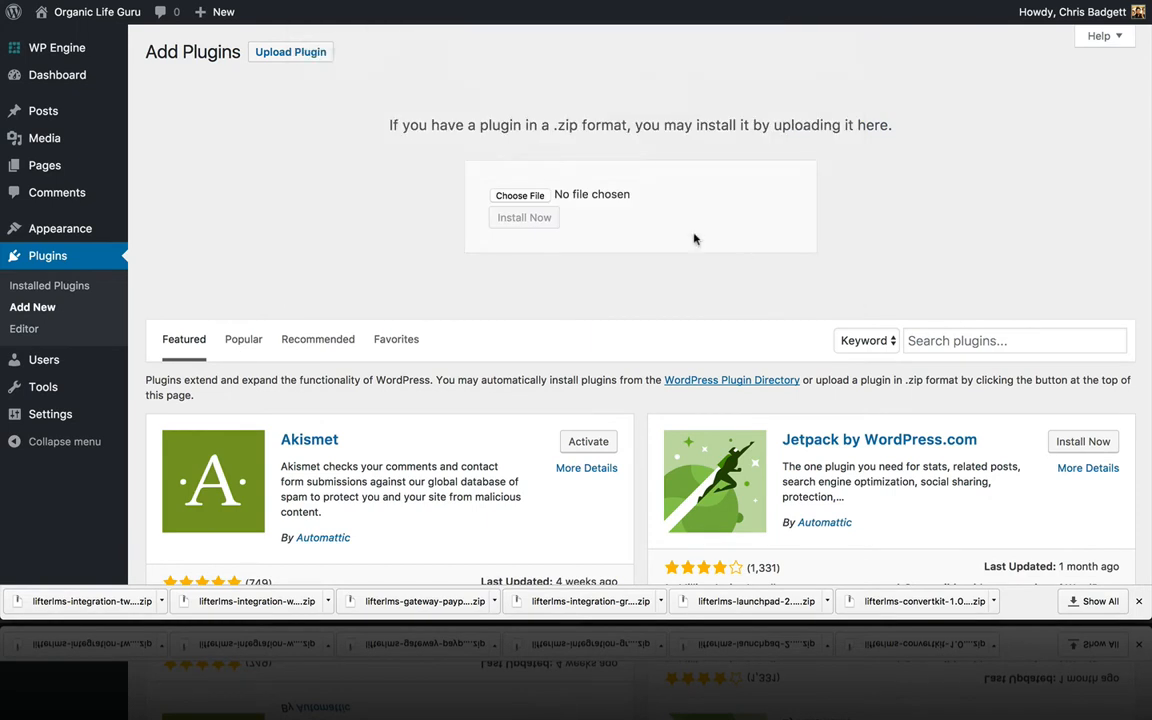
{"action": "left_click", "coordinate": [545, 220]}
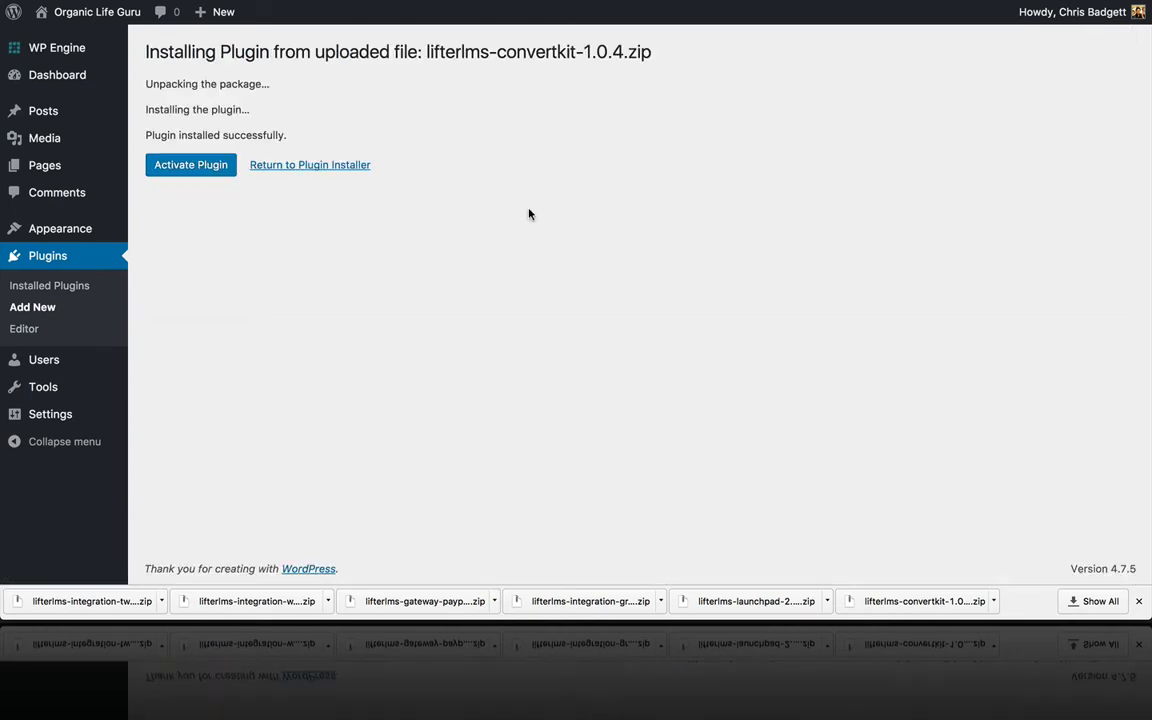
{"action": "left_click", "coordinate": [346, 172]}
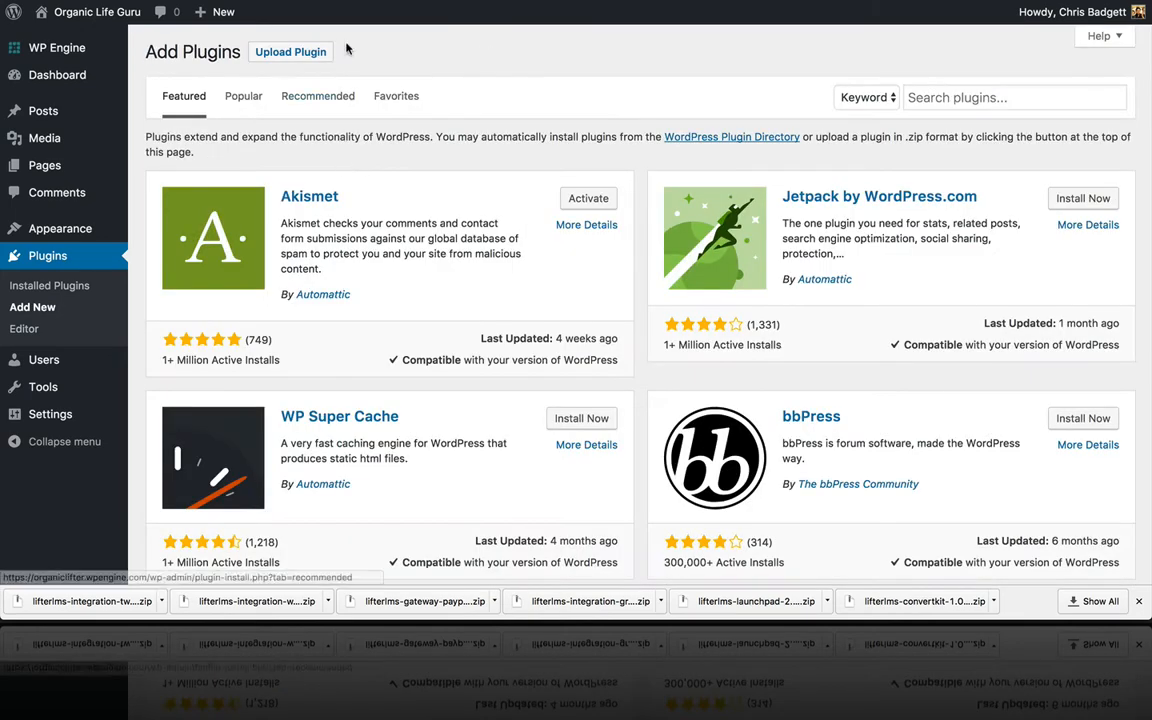
Step: Upload and install the LifterLMS MailChimp plugin zip, then return to the installer
{"action": "left_click", "coordinate": [314, 50]}
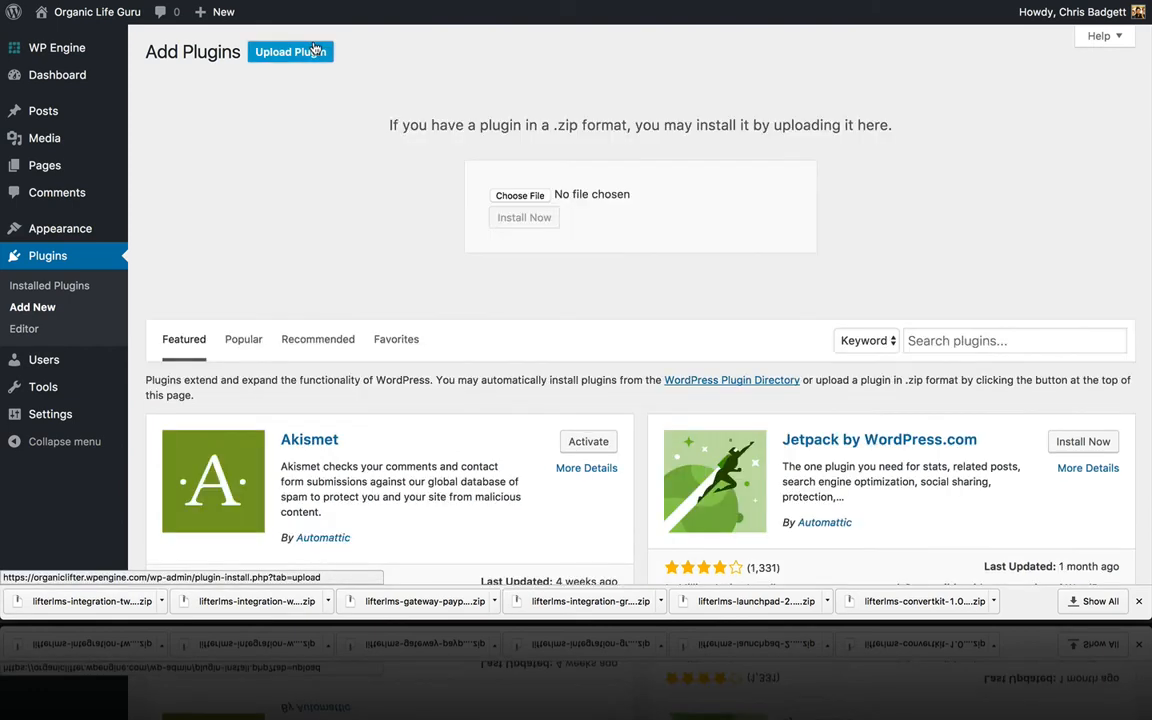
{"action": "left_click", "coordinate": [505, 194]}
{"action": "left_click", "coordinate": [535, 161]}
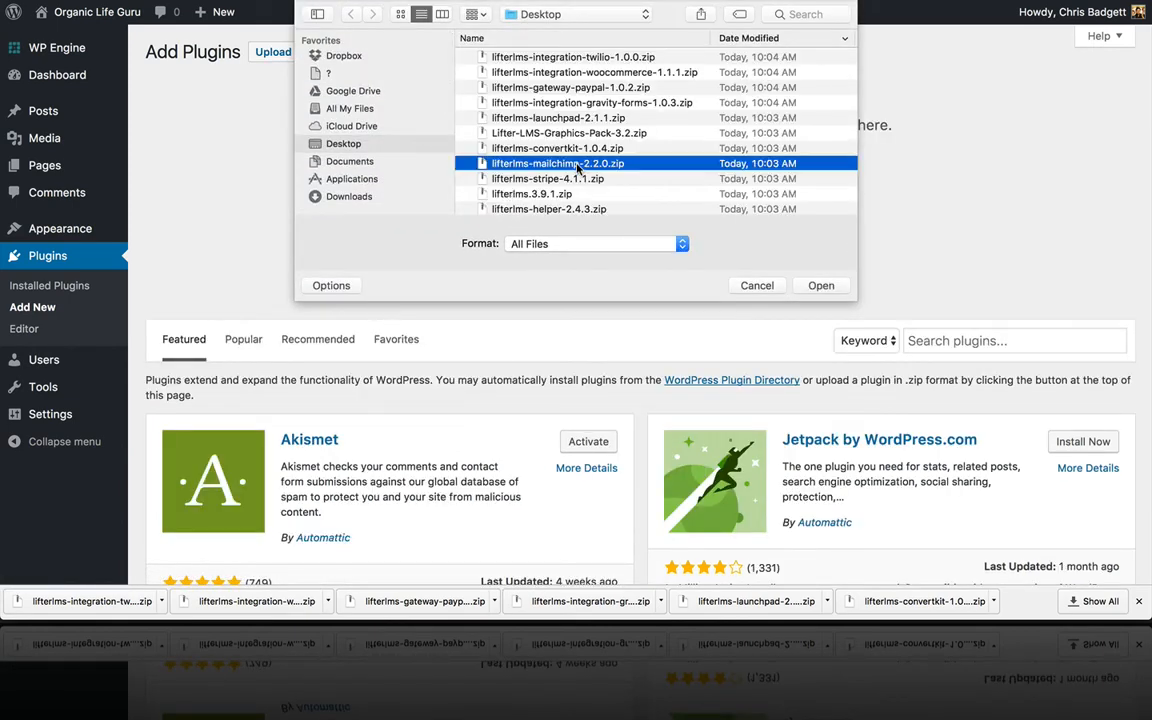
{"action": "left_click", "coordinate": [818, 286]}
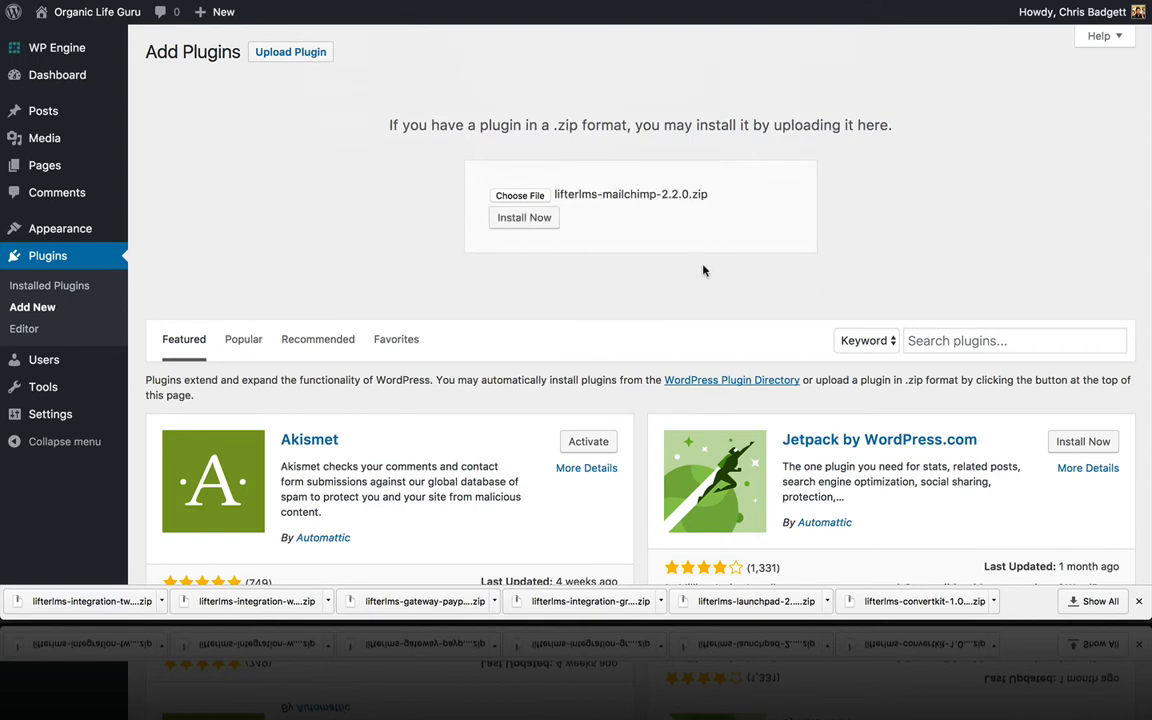
{"action": "left_click", "coordinate": [541, 220]}
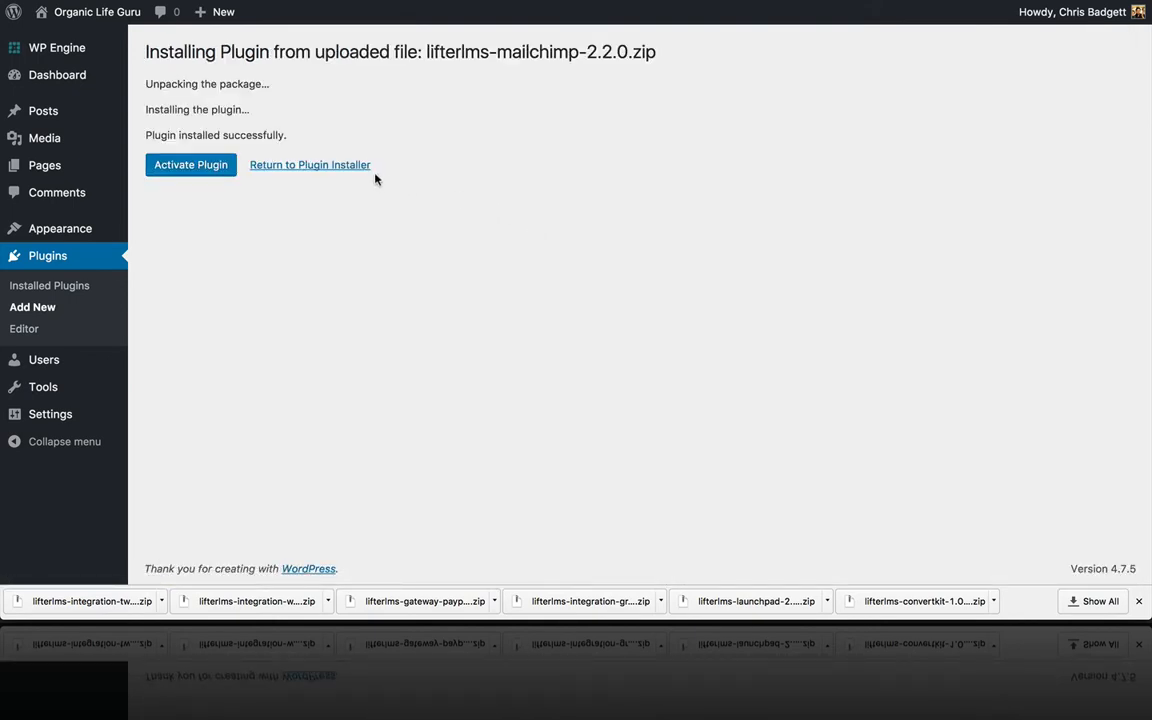
{"action": "left_click", "coordinate": [360, 166]}
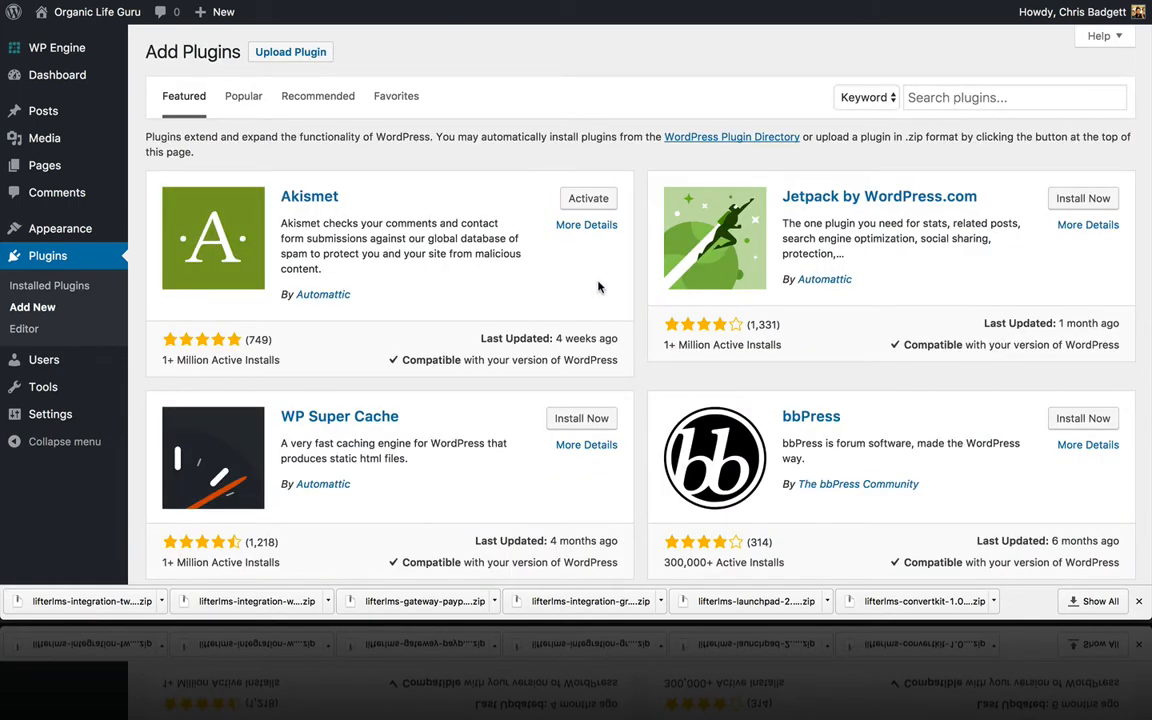
Step: Upload and install the LifterLMS Stripe plugin zip, then return to the installer
{"action": "left_click", "coordinate": [292, 52]}
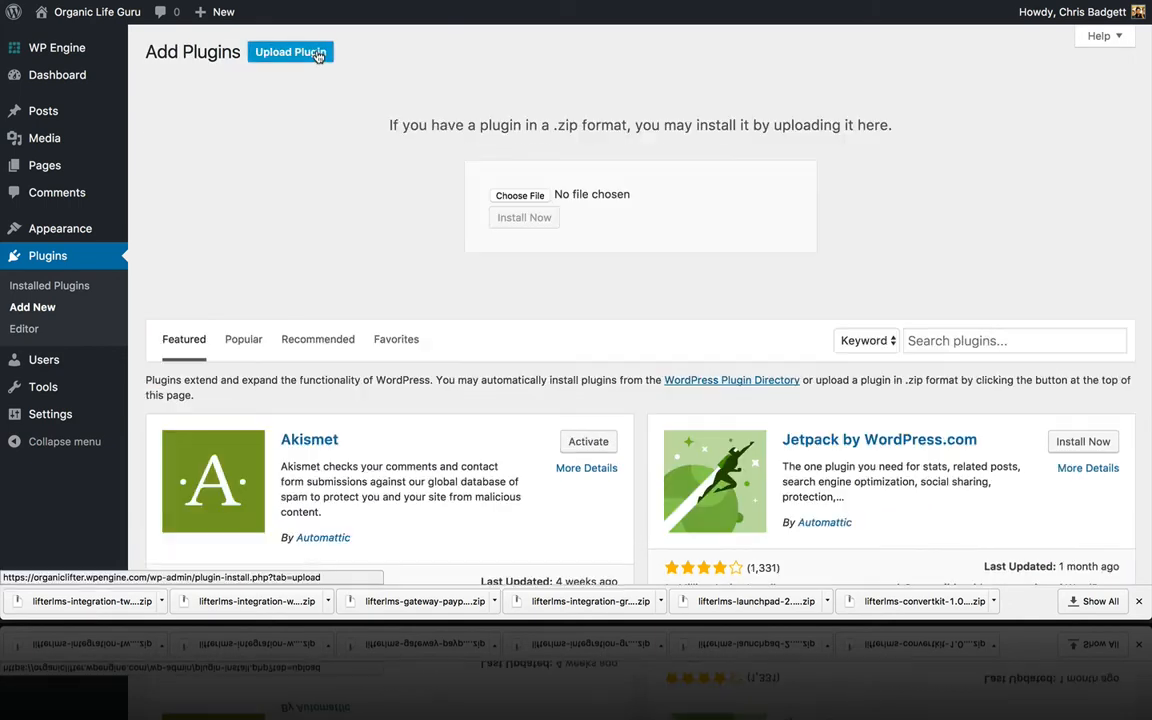
{"action": "left_click", "coordinate": [519, 195]}
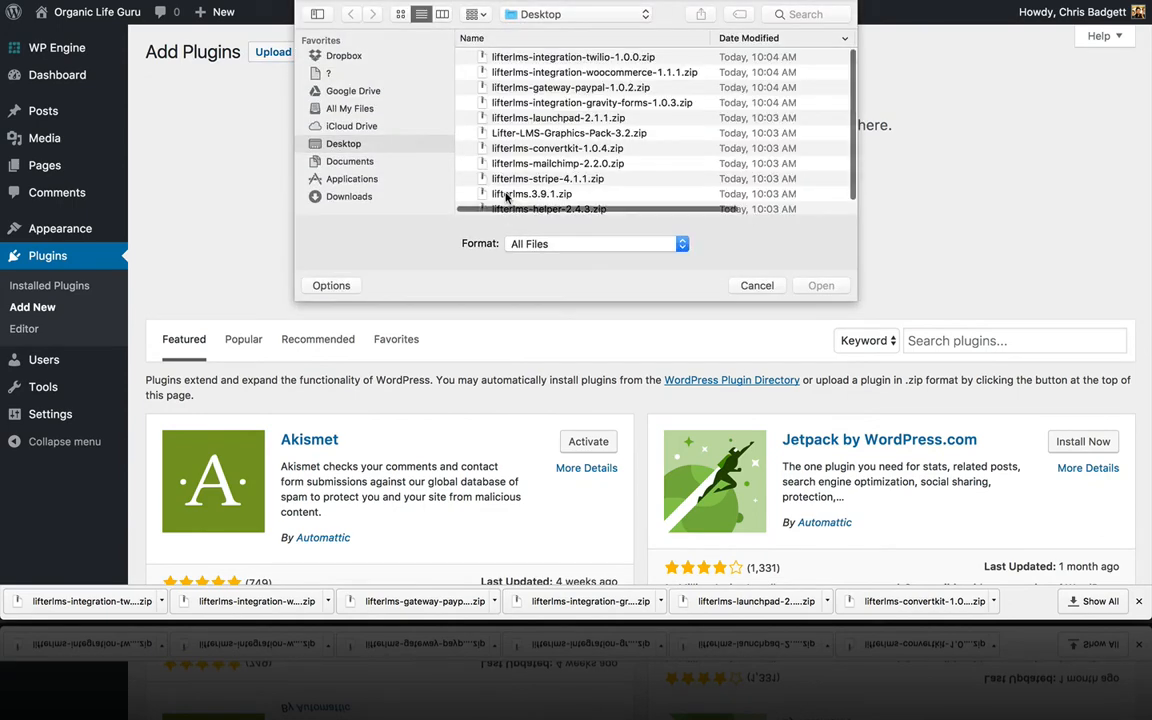
{"action": "scroll", "coordinate": [507, 197], "scroll_direction": "down", "scroll_amount": 2}
{"action": "left_click", "coordinate": [508, 163]}
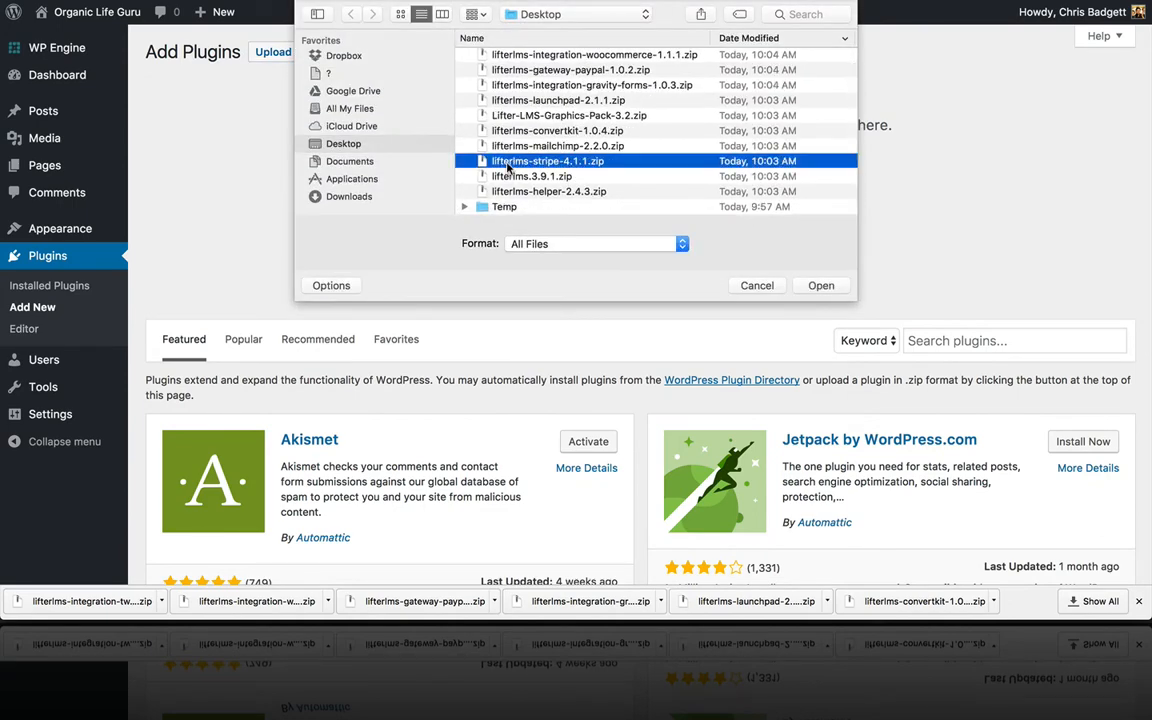
{"action": "left_click", "coordinate": [818, 286]}
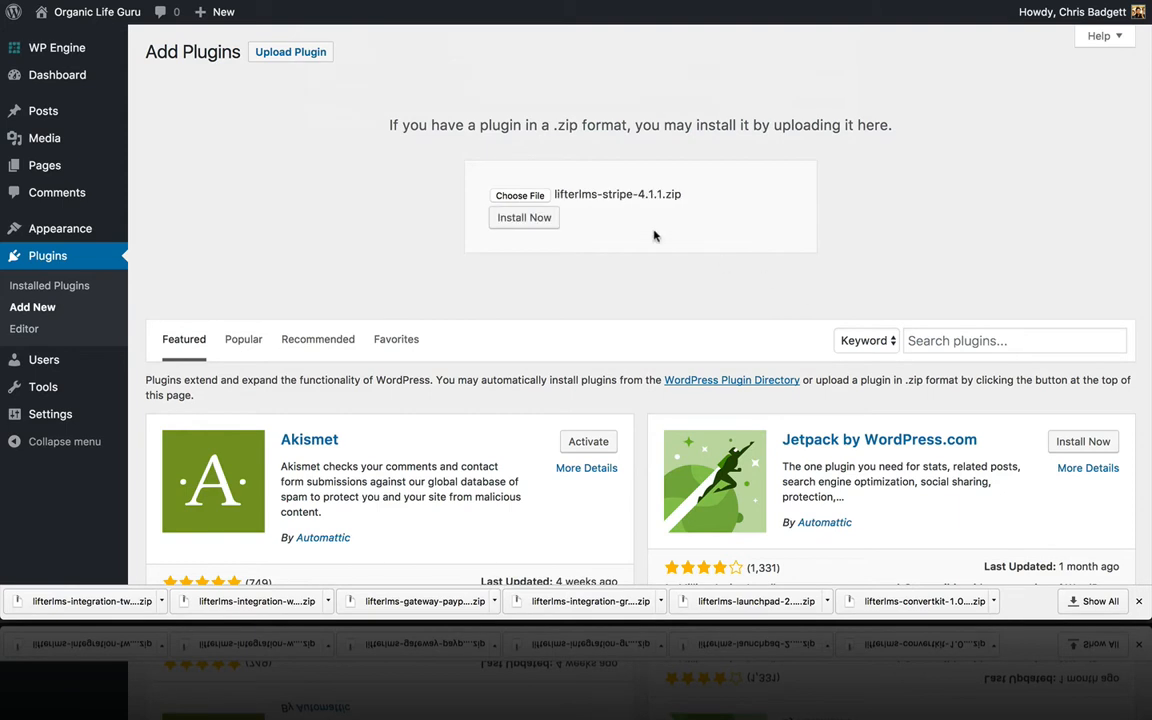
{"action": "left_click", "coordinate": [541, 219]}
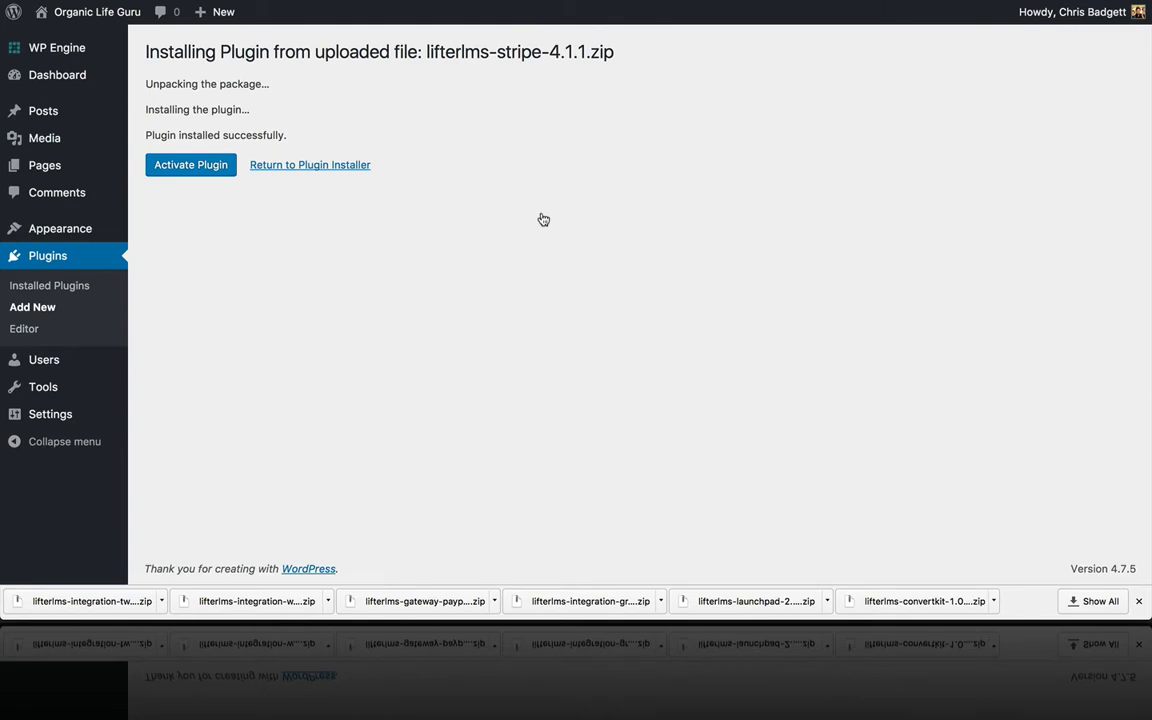
{"action": "left_click", "coordinate": [358, 166]}
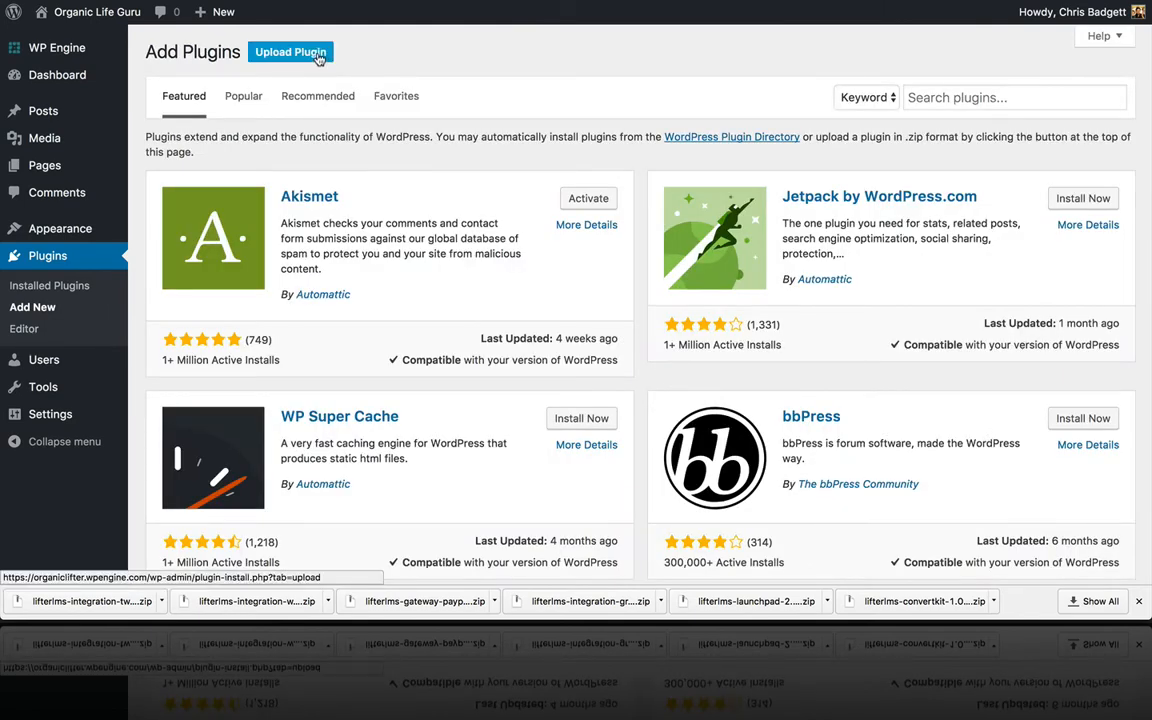
Step: Upload and install the LifterLMS core plugin from lifterlms.3.9.1.zip
{"action": "left_click", "coordinate": [319, 59]}
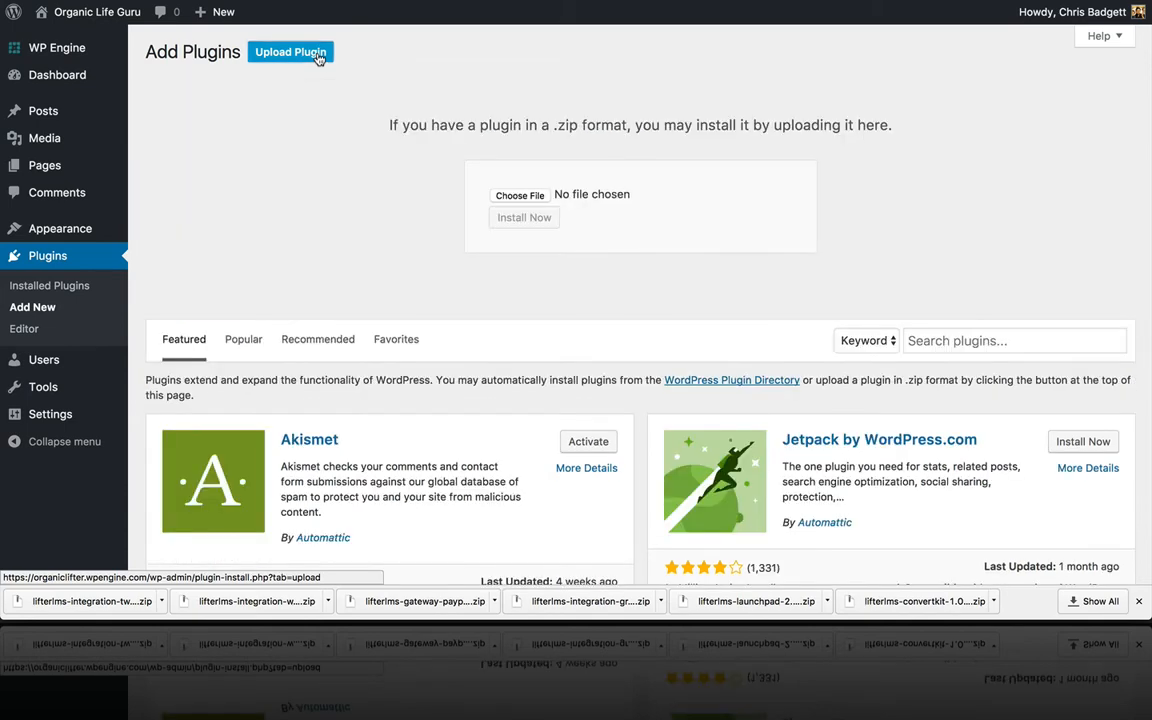
{"action": "left_click", "coordinate": [520, 196]}
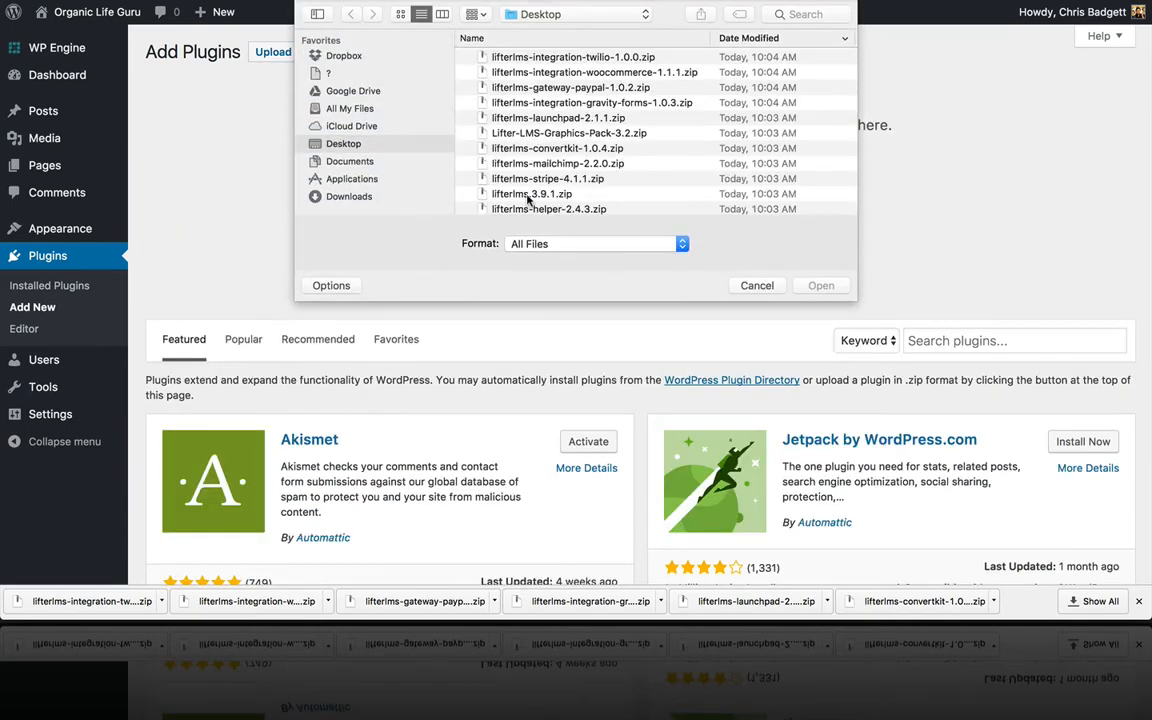
{"action": "scroll", "coordinate": [585, 200], "scroll_direction": "down", "scroll_amount": 2}
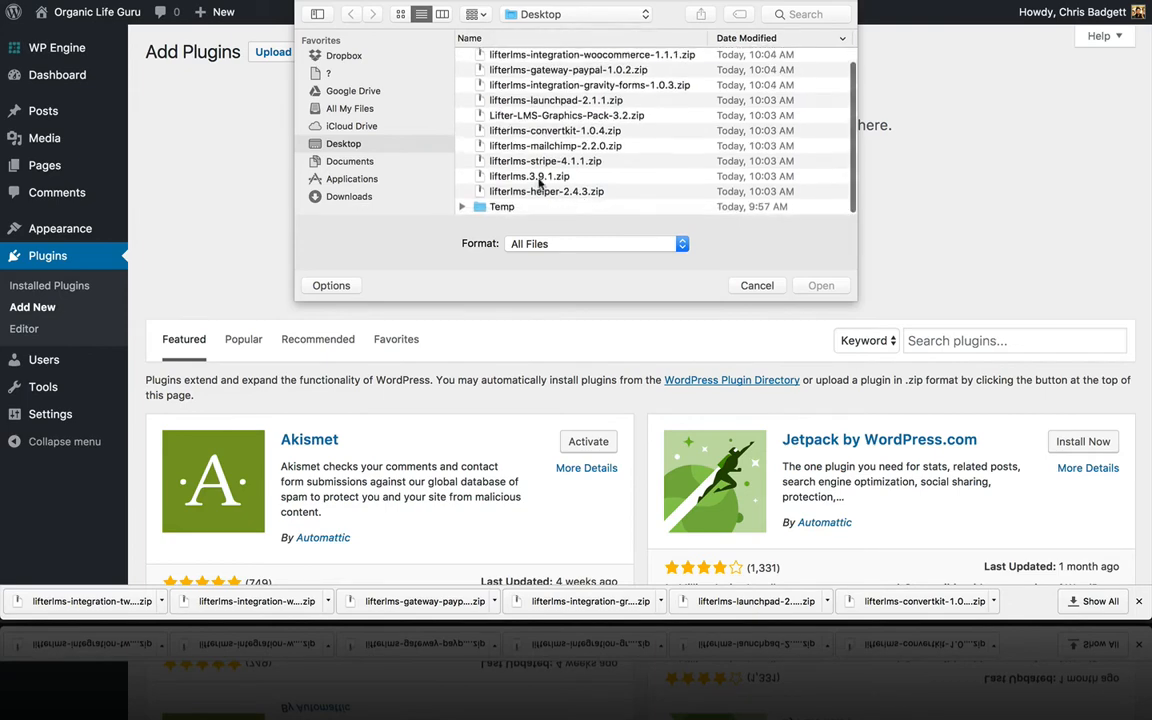
{"action": "left_click", "coordinate": [537, 178]}
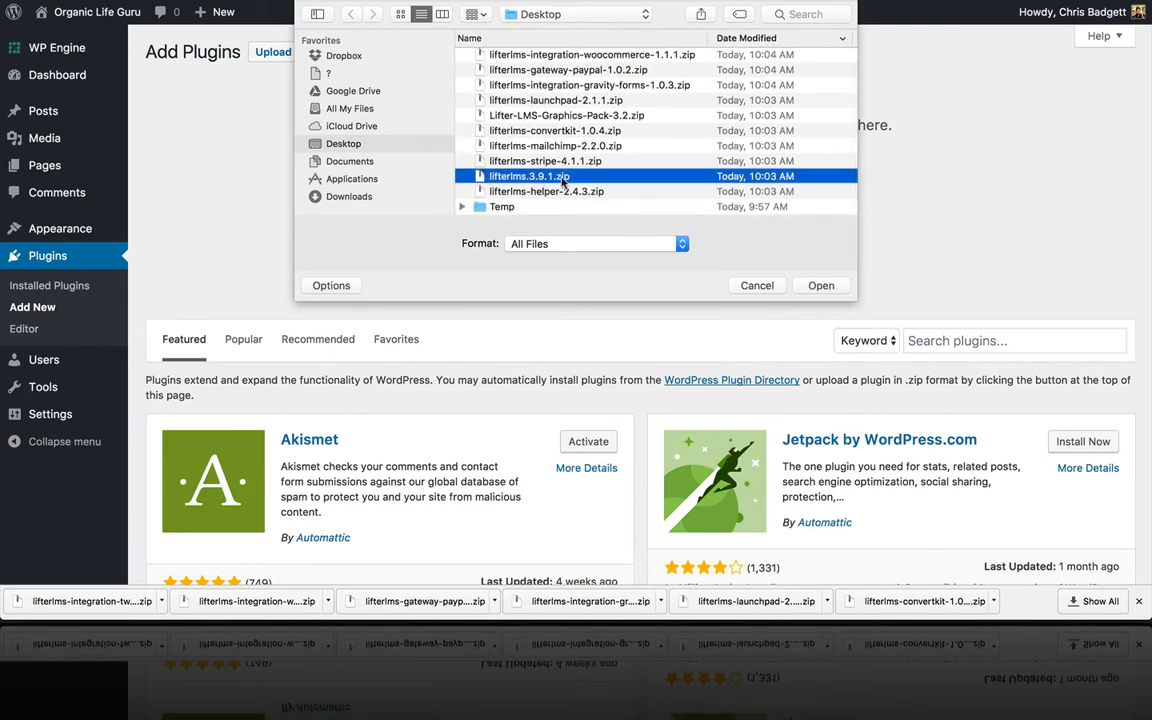
{"action": "left_click", "coordinate": [830, 287]}
{"action": "left_click", "coordinate": [545, 220]}
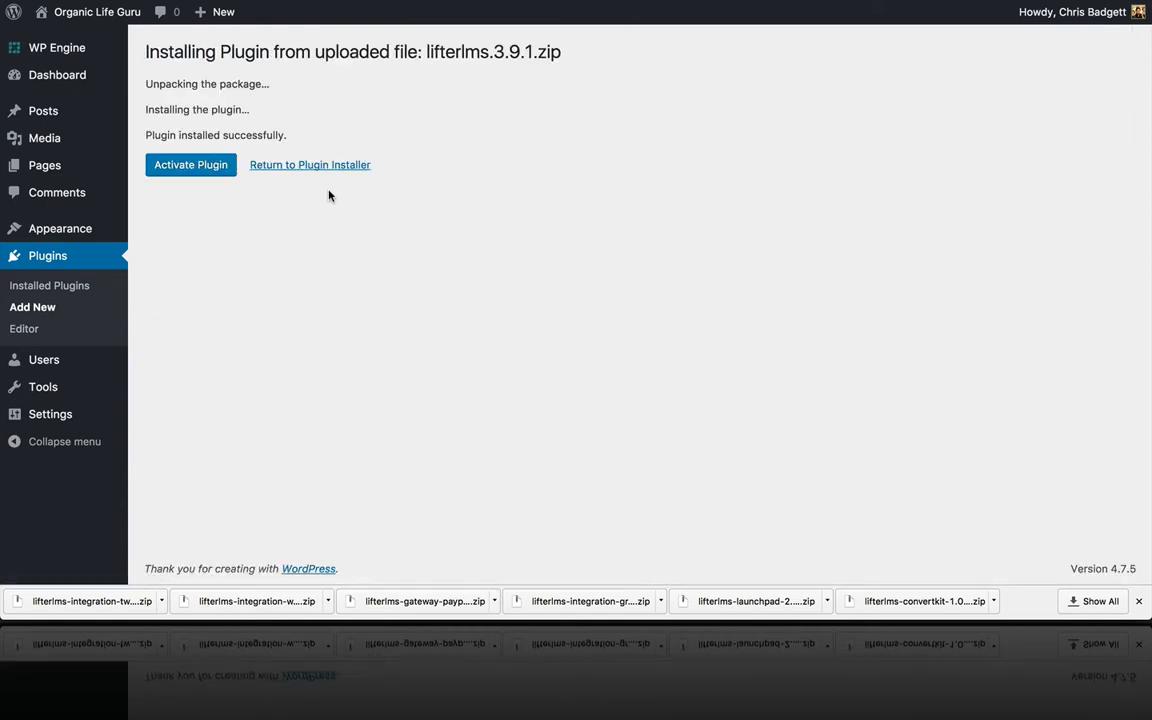
{"action": "left_click", "coordinate": [324, 171]}
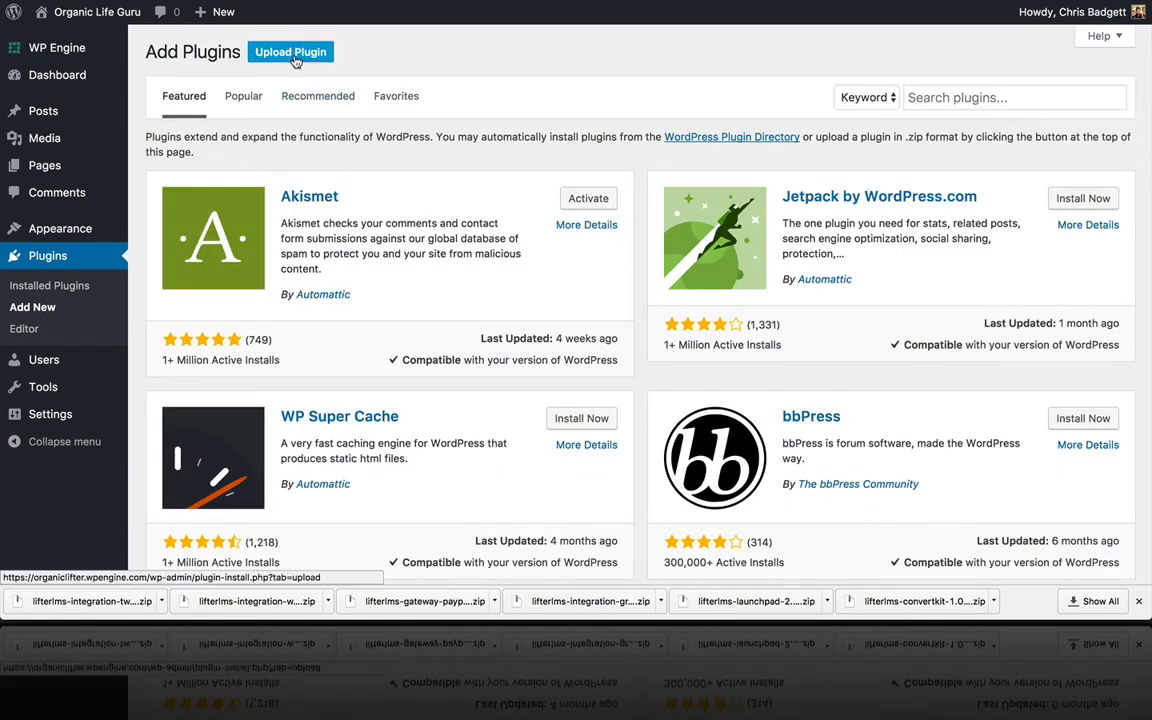
Step: Upload and install the LifterLMS Helper plugin from lifterlms-helper-2.4.3.zip
{"action": "left_click", "coordinate": [293, 58]}
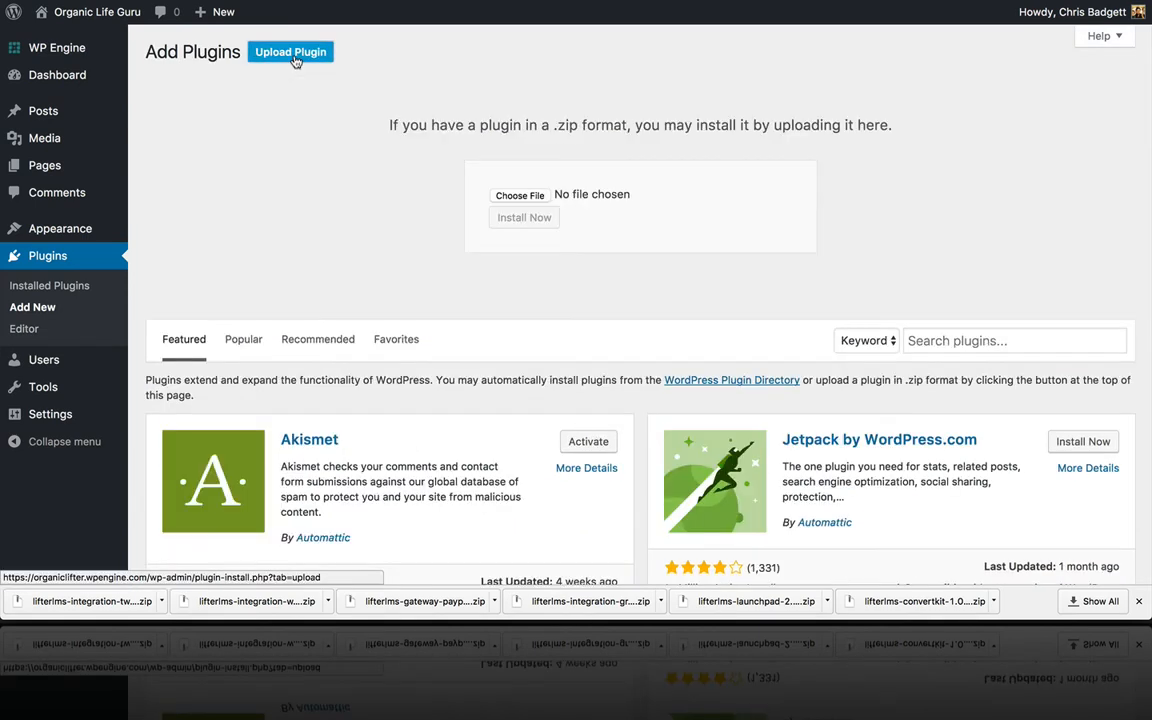
{"action": "left_click", "coordinate": [521, 197]}
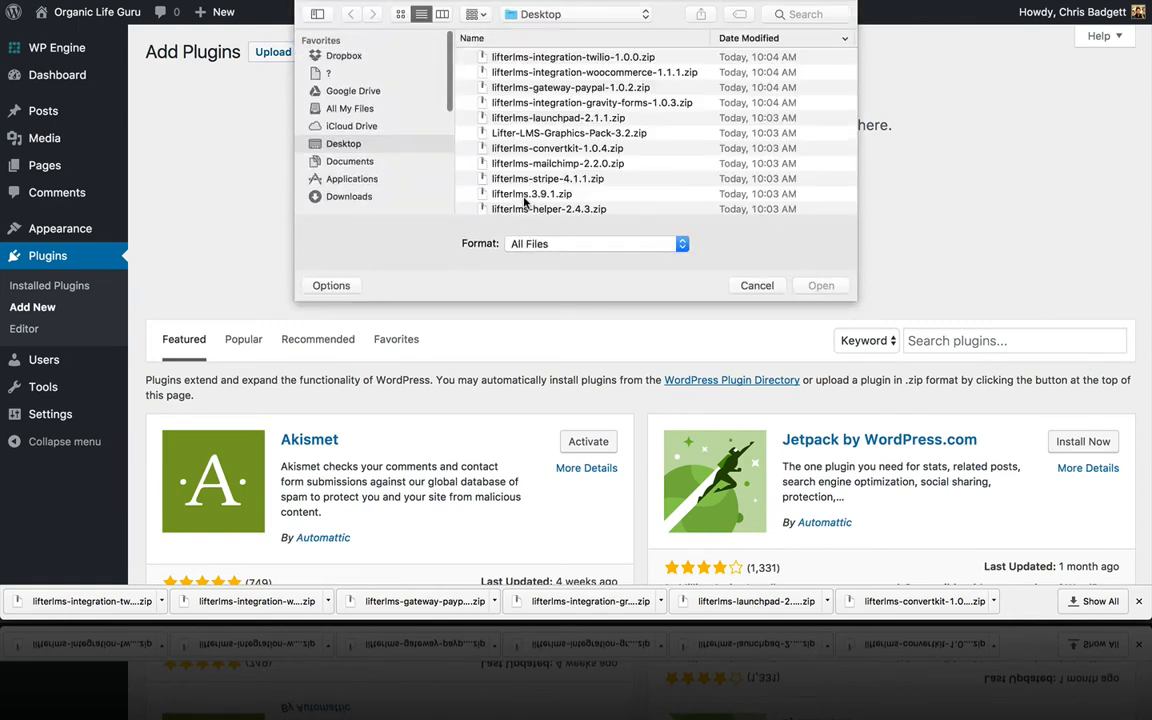
{"action": "left_click", "coordinate": [531, 209]}
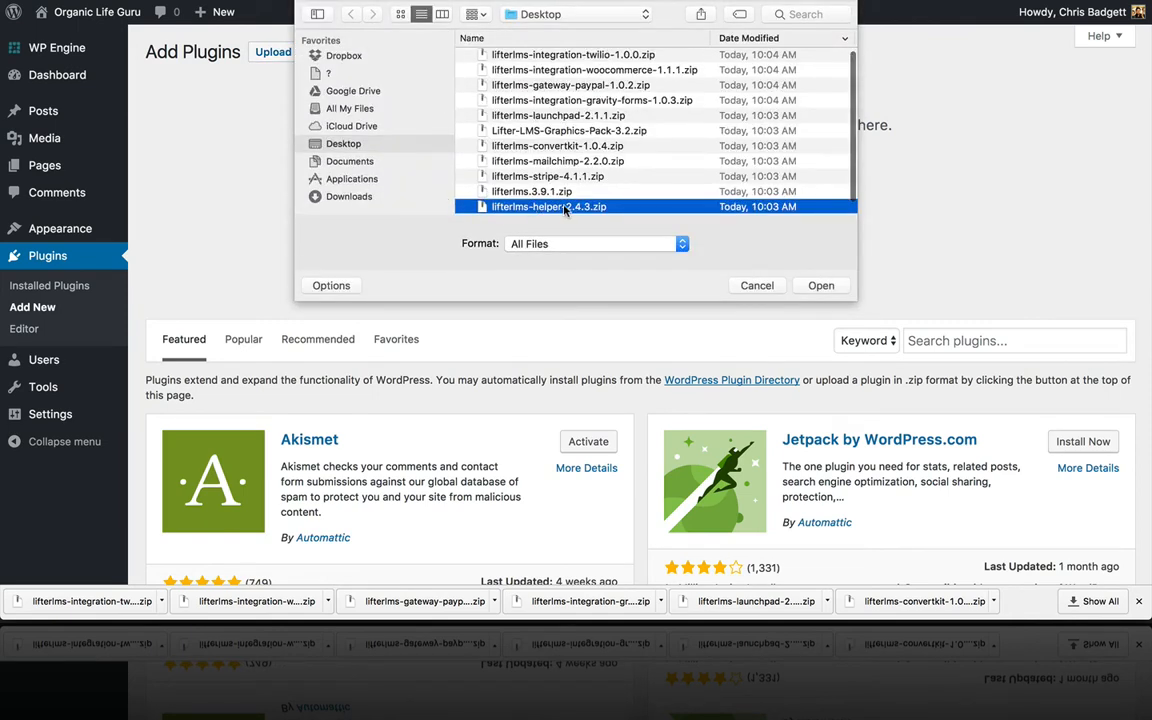
{"action": "left_click", "coordinate": [820, 285]}
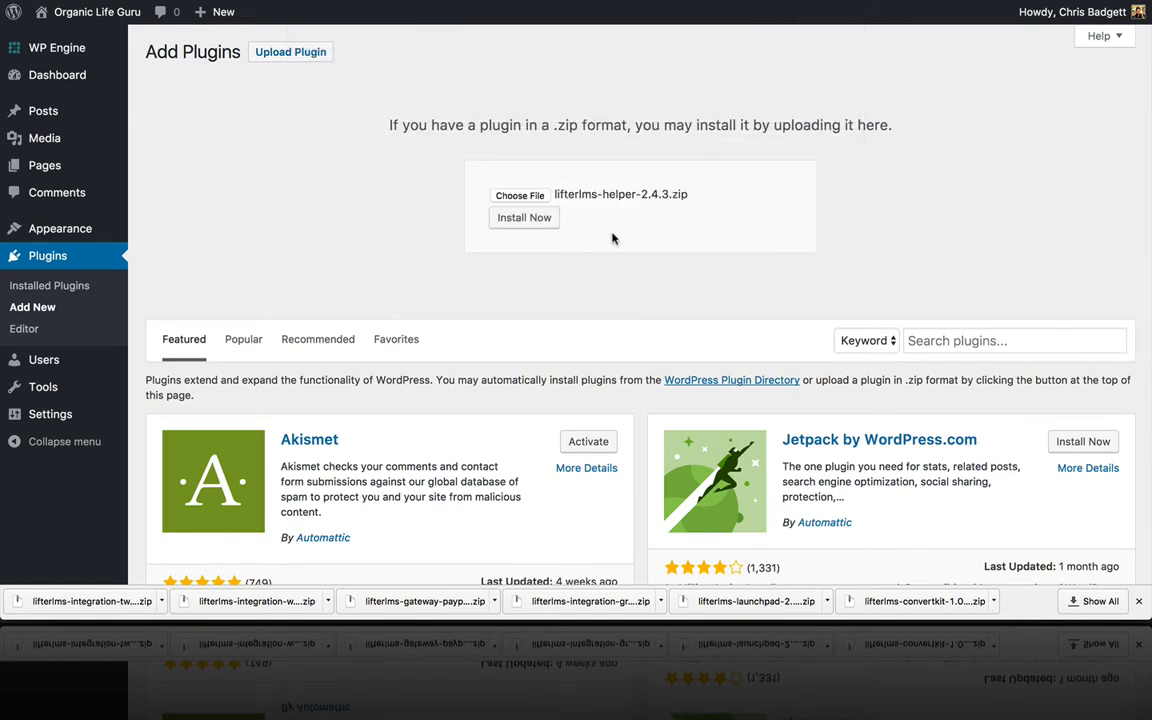
{"action": "left_click", "coordinate": [553, 222]}
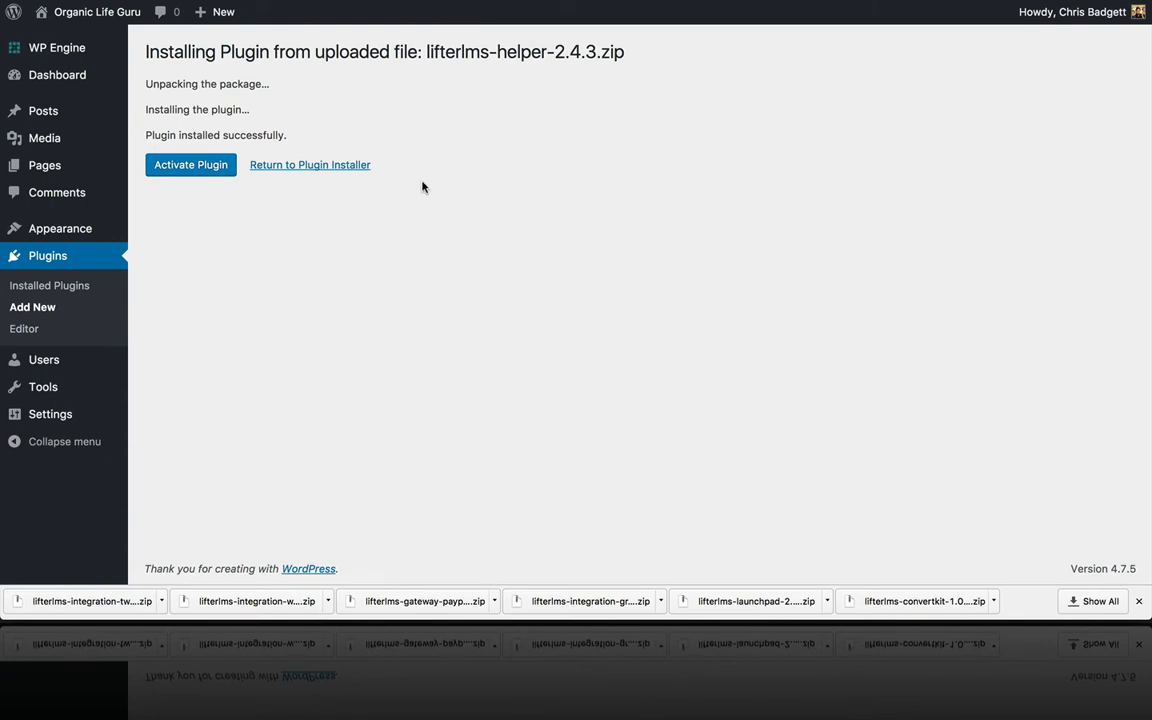
Step: Activate LifterLMS from the Installed Plugins list, launching its Welcome wizard screen
{"action": "left_click", "coordinate": [66, 258]}
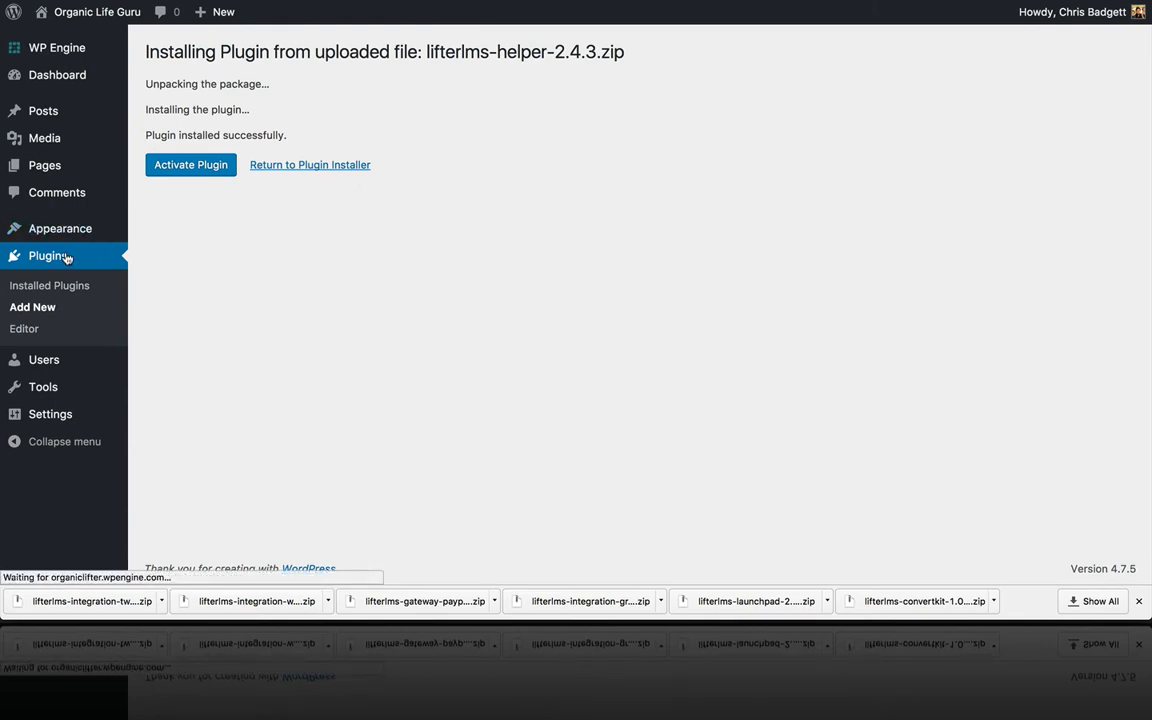
{"action": "scroll", "coordinate": [389, 343], "scroll_direction": "down", "scroll_amount": 3}
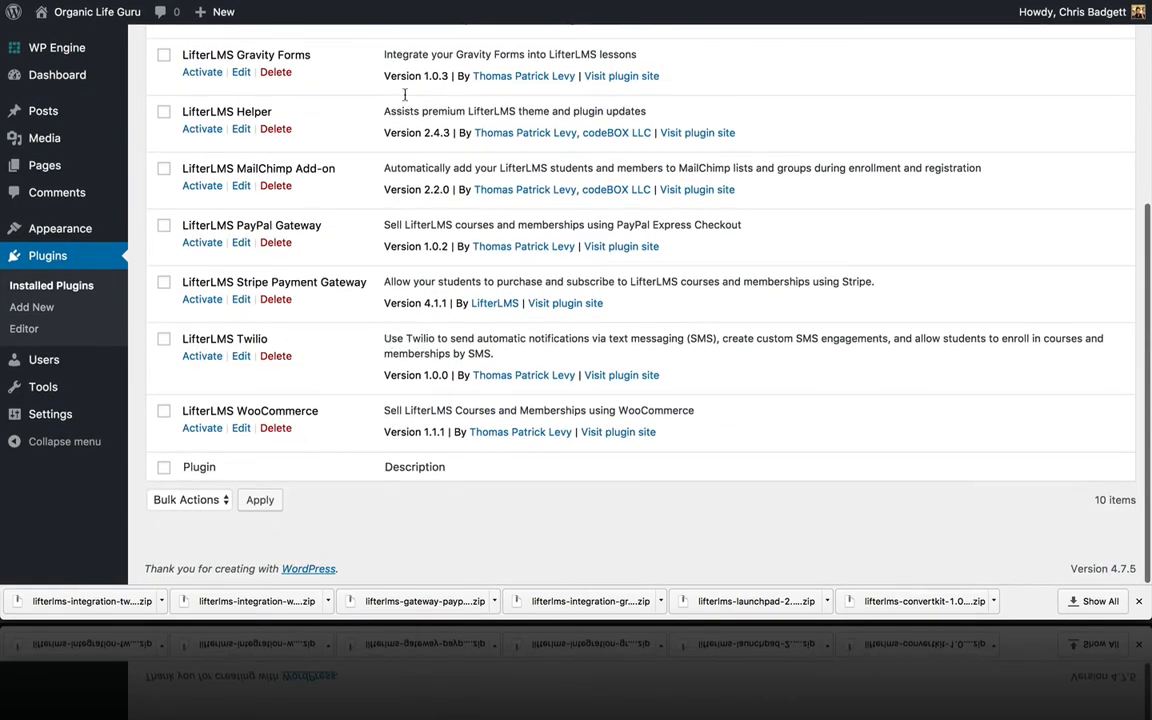
{"action": "scroll", "coordinate": [426, 70], "scroll_direction": "up", "scroll_amount": 1}
{"action": "scroll", "coordinate": [426, 70], "scroll_direction": "up", "scroll_amount": 5}
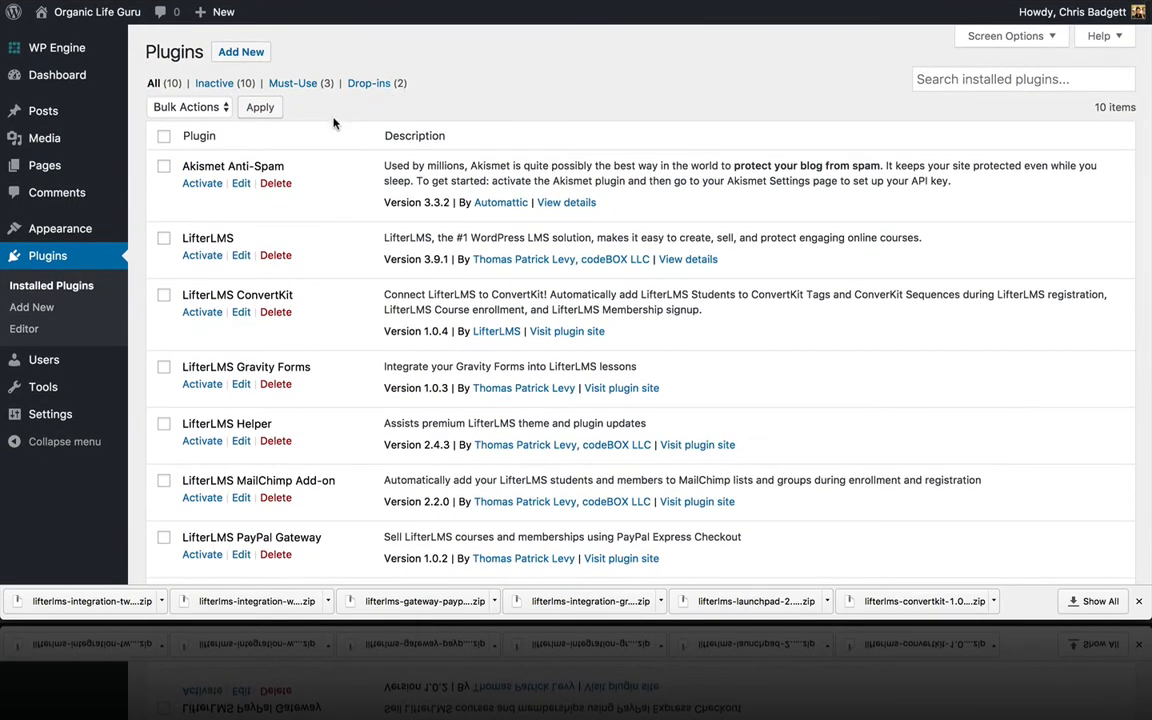
{"action": "left_click", "coordinate": [202, 256]}
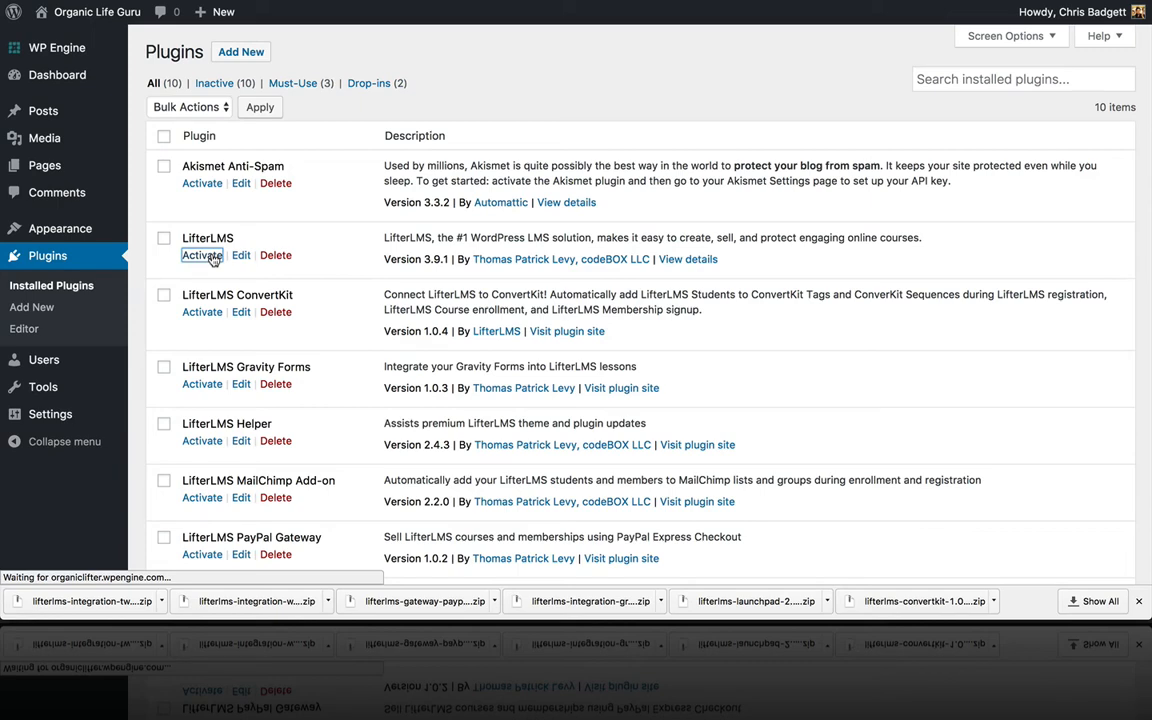
{"action": "scroll", "coordinate": [370, 290], "scroll_direction": "down", "scroll_amount": 3}
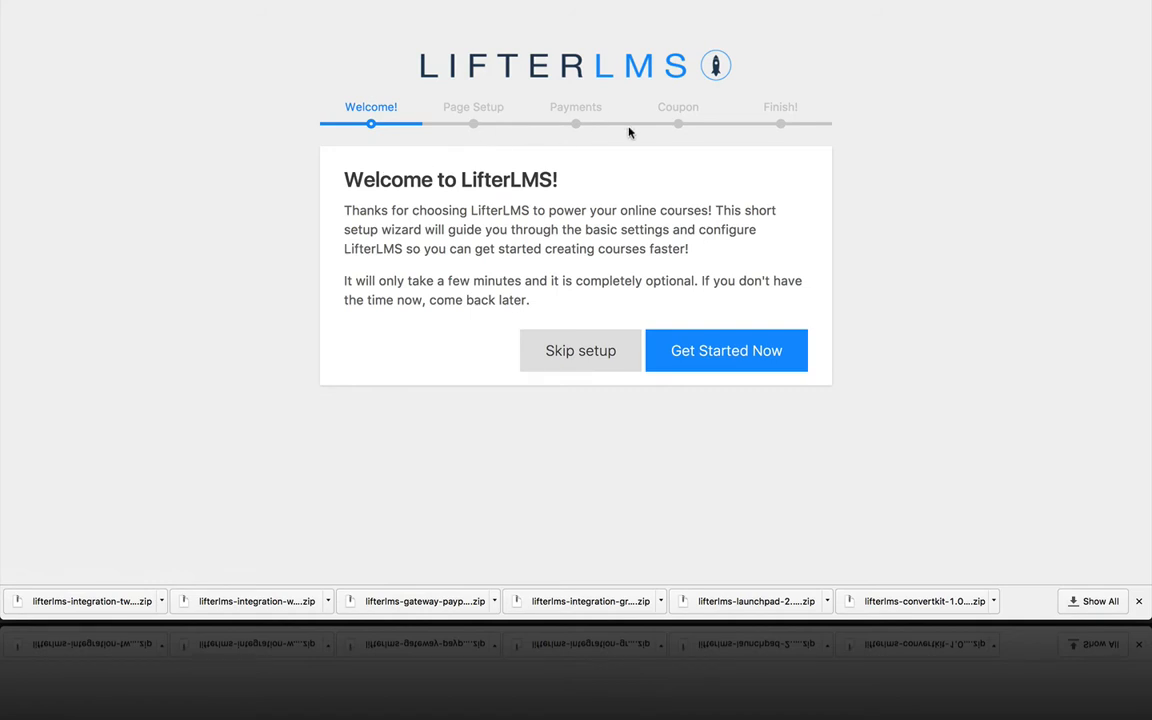
Step: Start the LifterLMS setup wizard and create its essential pages
{"action": "left_click", "coordinate": [718, 343]}
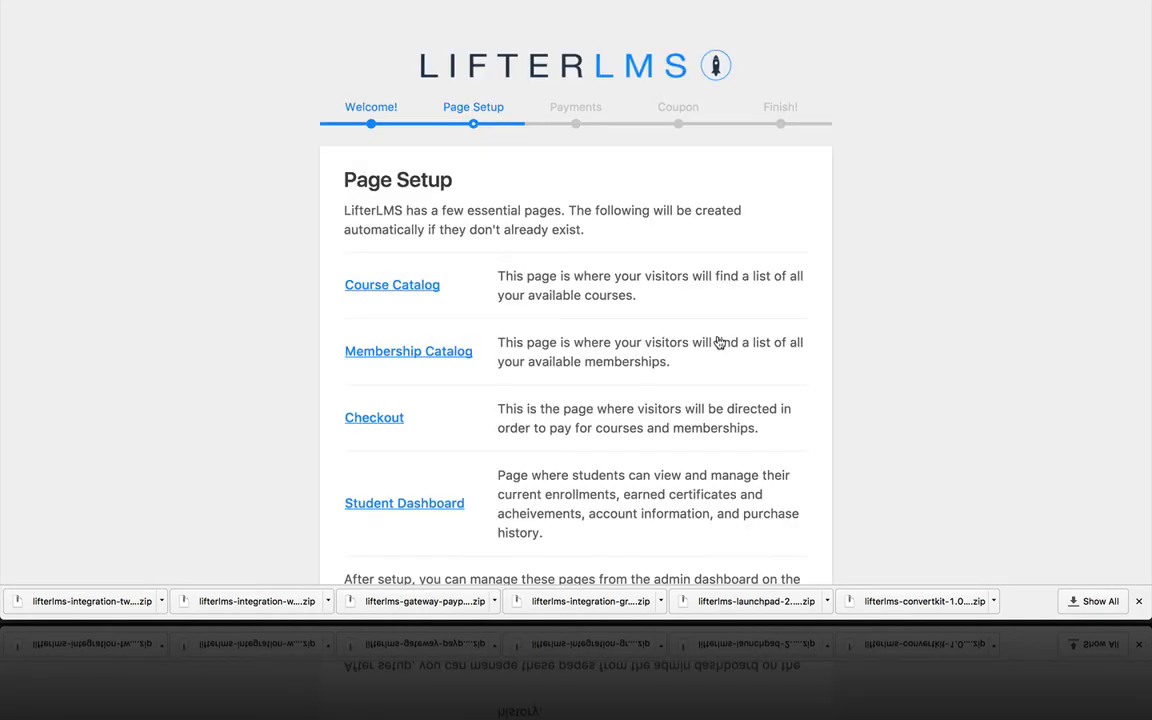
{"action": "scroll", "coordinate": [652, 404], "scroll_direction": "down", "scroll_amount": 5}
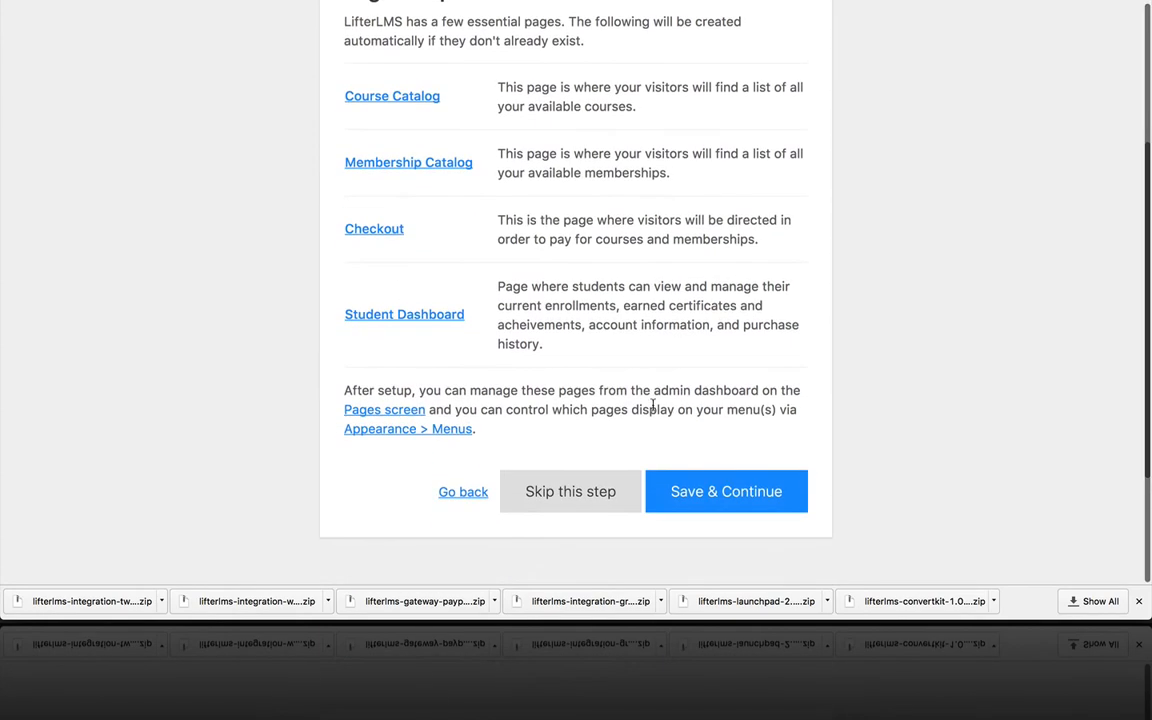
{"action": "scroll", "coordinate": [802, 318], "scroll_direction": "up", "scroll_amount": 2}
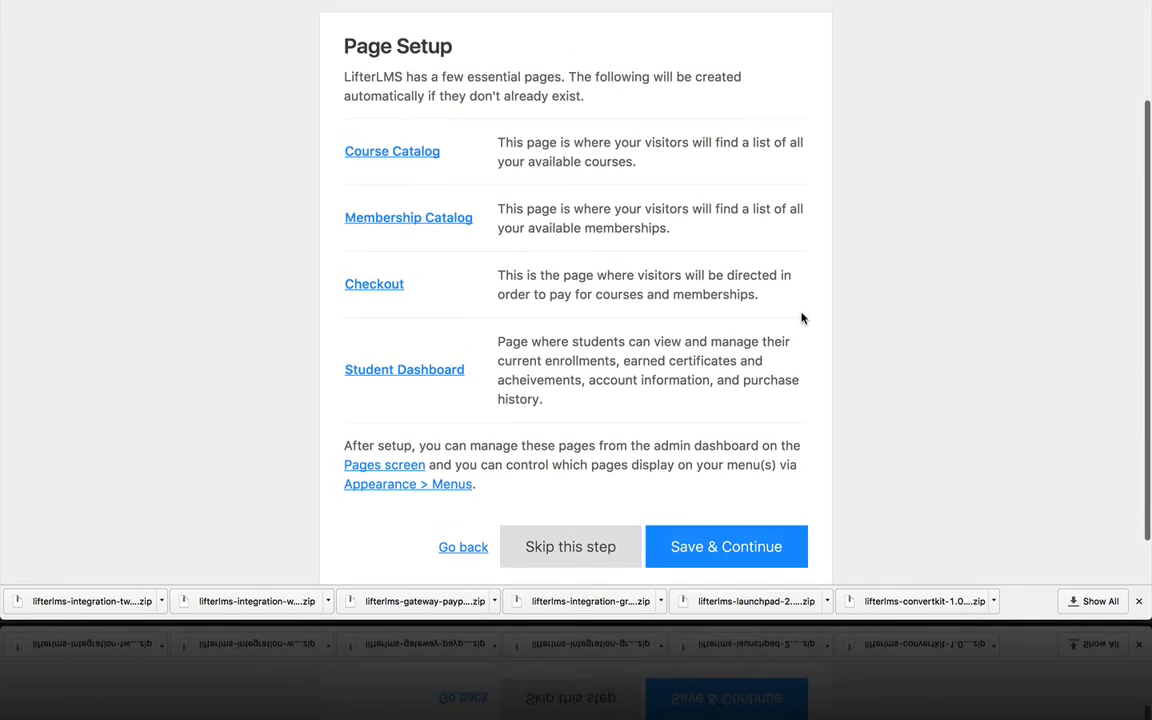
{"action": "left_click", "coordinate": [736, 553]}
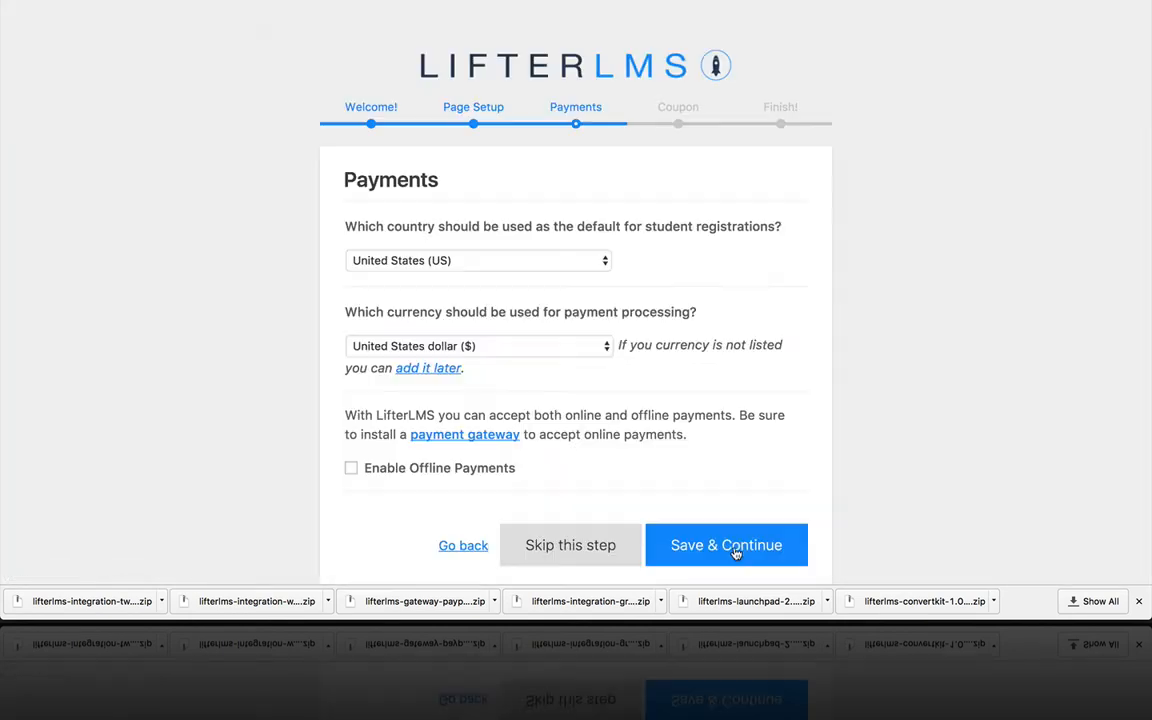
Step: Enable offline payments, allow usage data sharing, and install the sample course
{"action": "scroll", "coordinate": [680, 346], "scroll_direction": "down", "scroll_amount": 1}
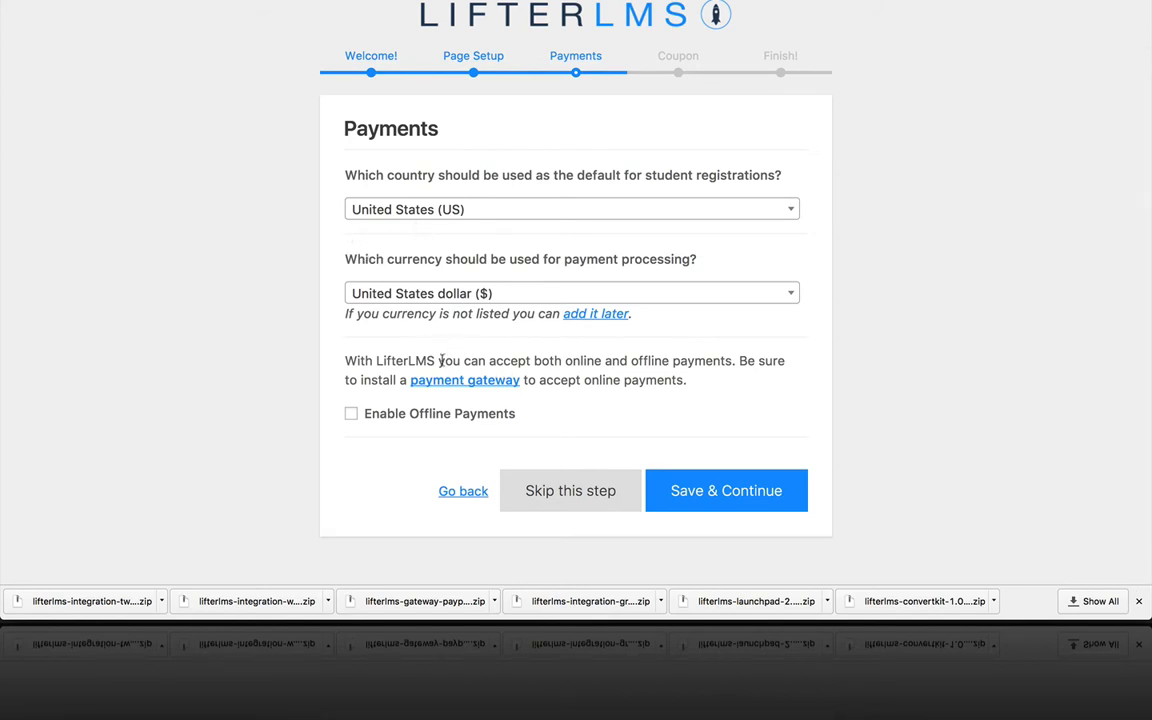
{"action": "left_click", "coordinate": [352, 414]}
{"action": "left_click", "coordinate": [731, 488]}
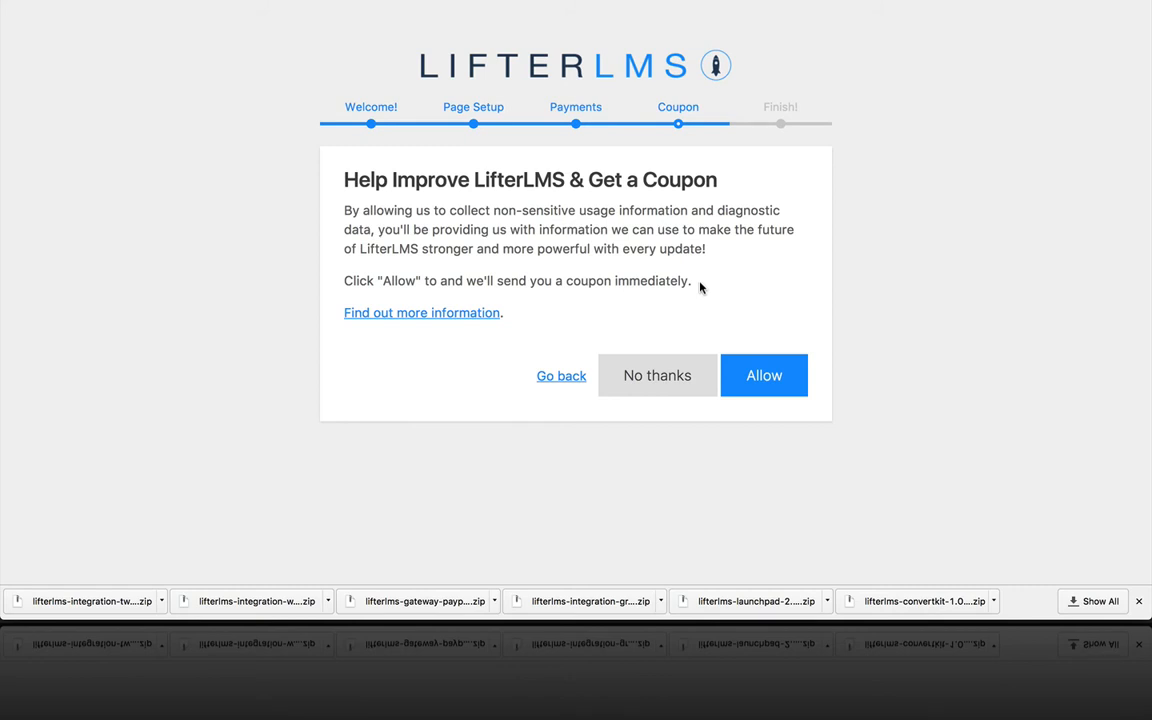
{"action": "left_click", "coordinate": [762, 374]}
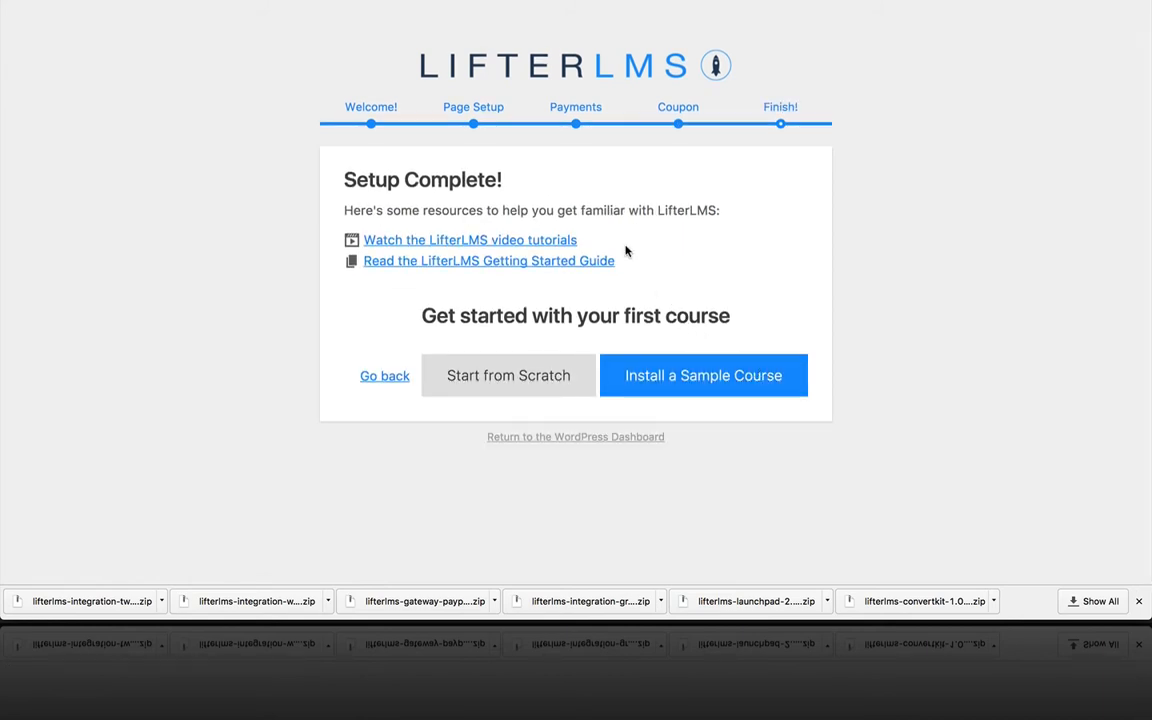
{"action": "left_click", "coordinate": [686, 376]}
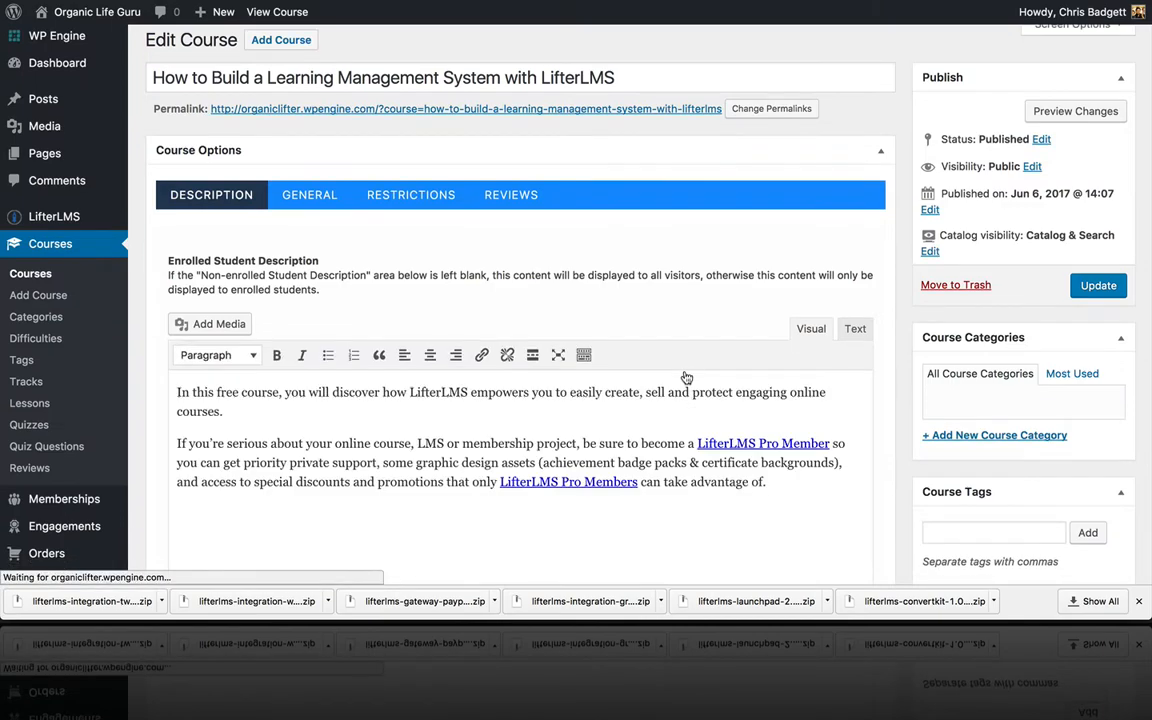
Step: Update the 'How to Build a Learning Management System with LifterLMS' course after reviewing it
{"action": "scroll", "coordinate": [686, 377], "scroll_direction": "down", "scroll_amount": 5}
{"action": "scroll", "coordinate": [686, 377], "scroll_direction": "down", "scroll_amount": 18}
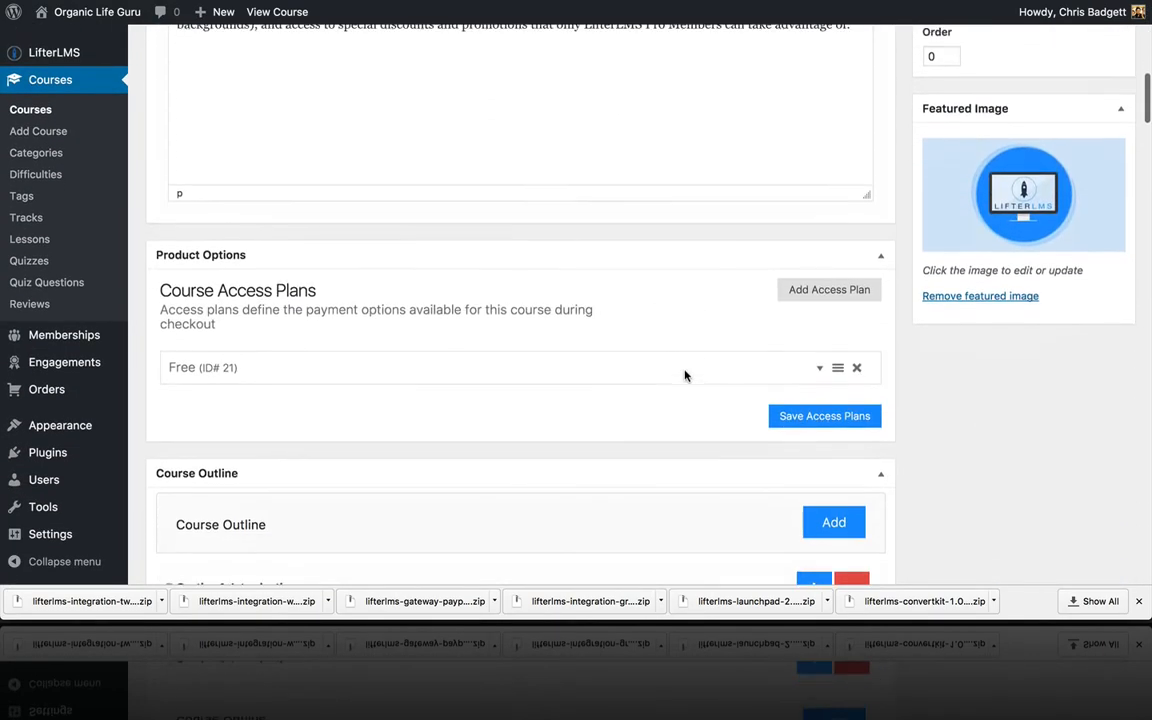
{"action": "scroll", "coordinate": [686, 376], "scroll_direction": "down", "scroll_amount": 5}
{"action": "scroll", "coordinate": [686, 376], "scroll_direction": "up", "scroll_amount": 20}
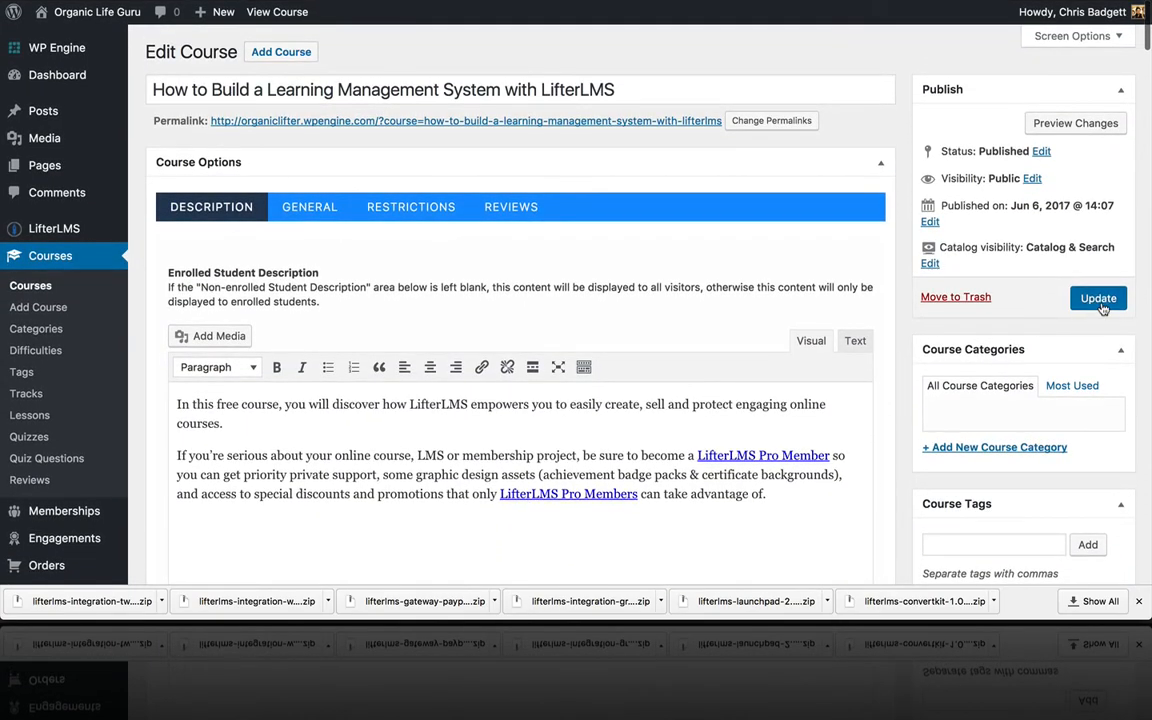
{"action": "left_click", "coordinate": [1101, 302]}
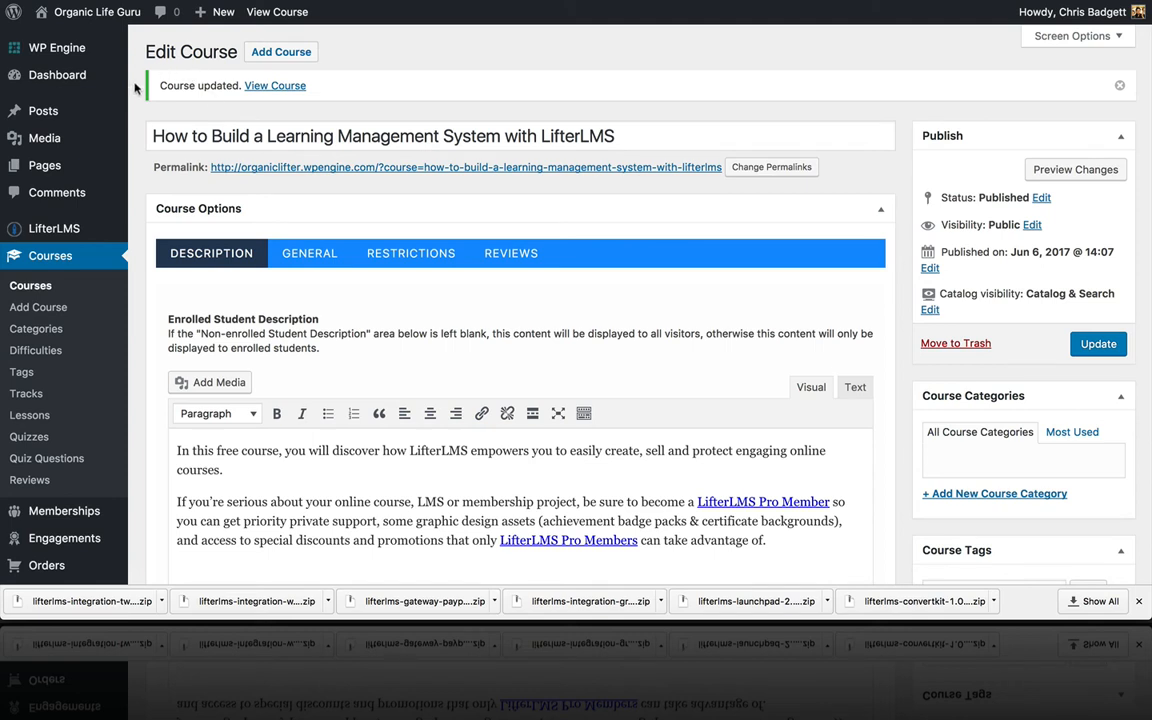
Step: Open the Media Library and extract Lifter-LMS-Graphics-Pack-3.2.zip from the Desktop in Finder
{"action": "mouse_move", "coordinate": [75, 230]}
{"action": "mouse_move", "coordinate": [90, 141]}
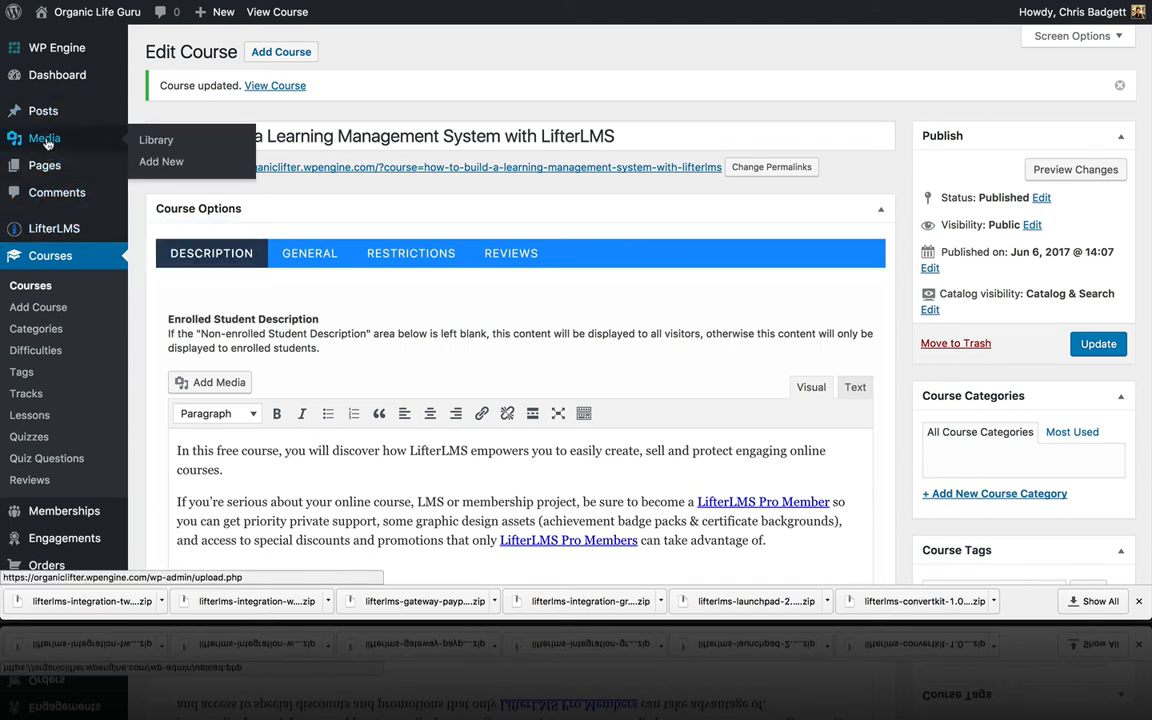
{"action": "left_click", "coordinate": [142, 145]}
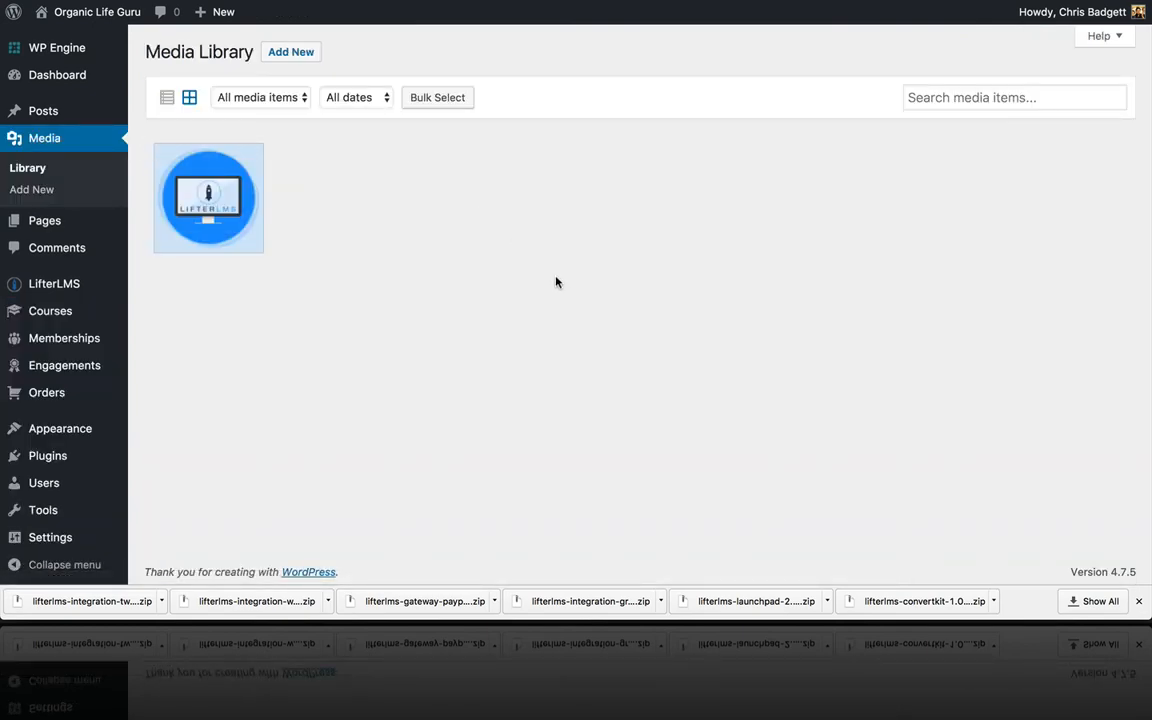
{"action": "scroll", "coordinate": [557, 283], "scroll_direction": "down", "scroll_amount": 1}
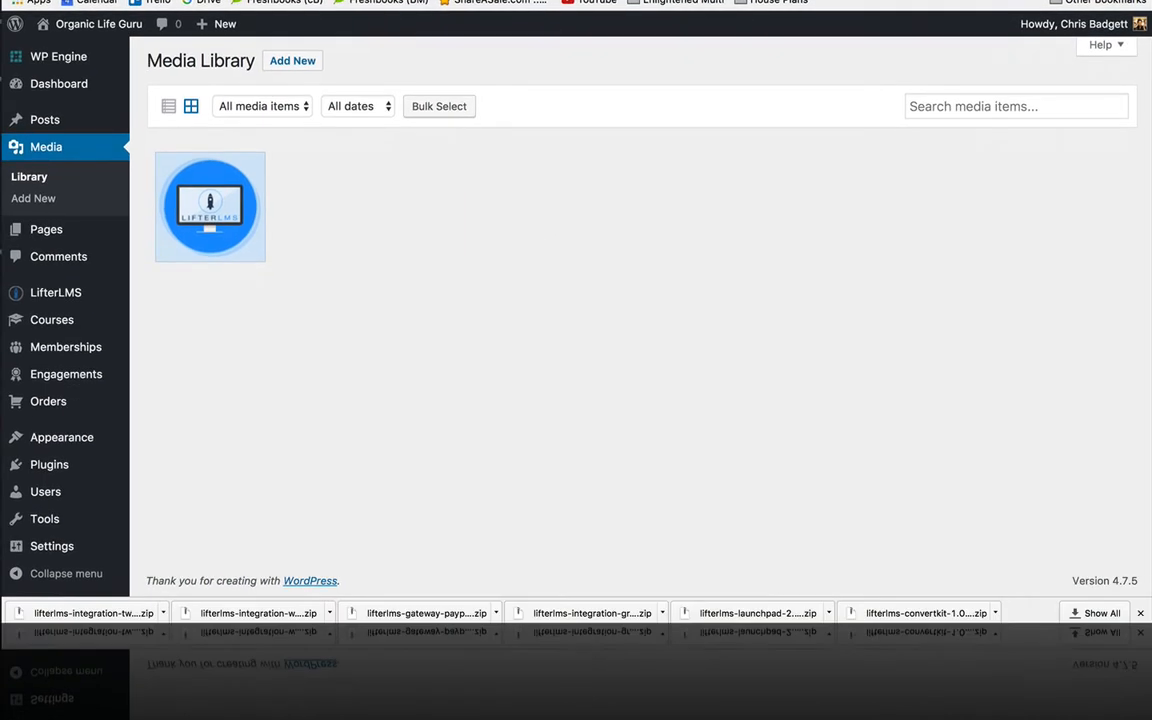
{"action": "mouse_move", "coordinate": [620, 618]}
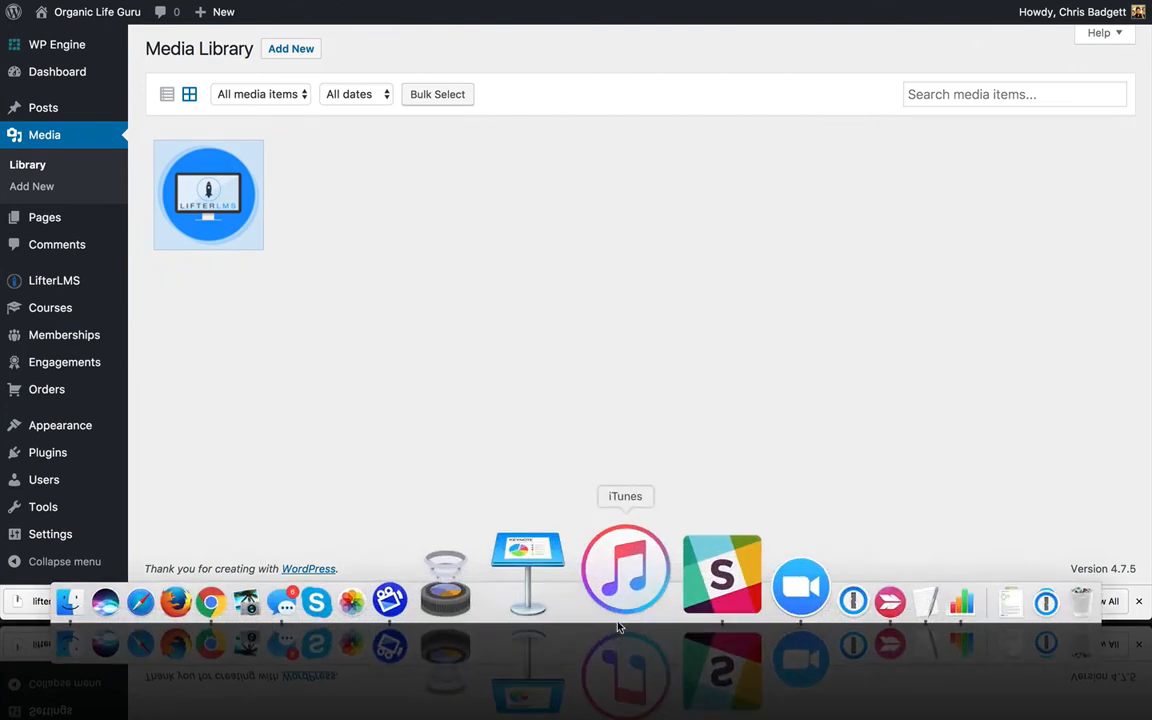
{"action": "left_click", "coordinate": [192, 580]}
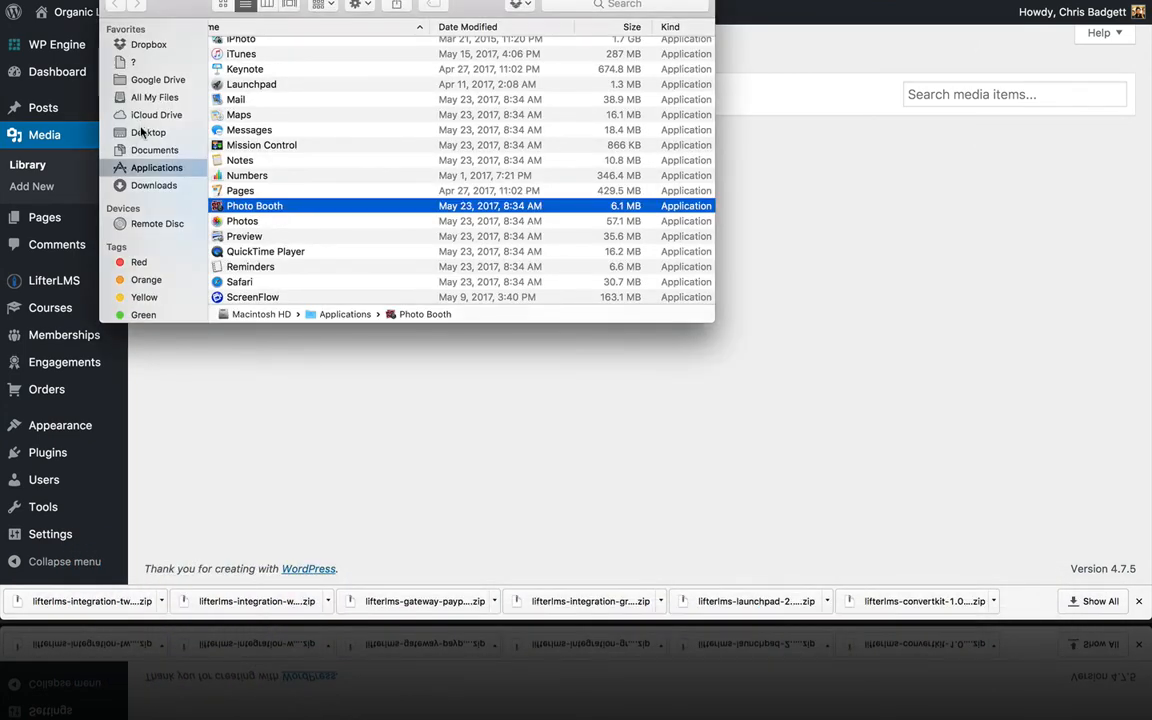
{"action": "left_click", "coordinate": [145, 133]}
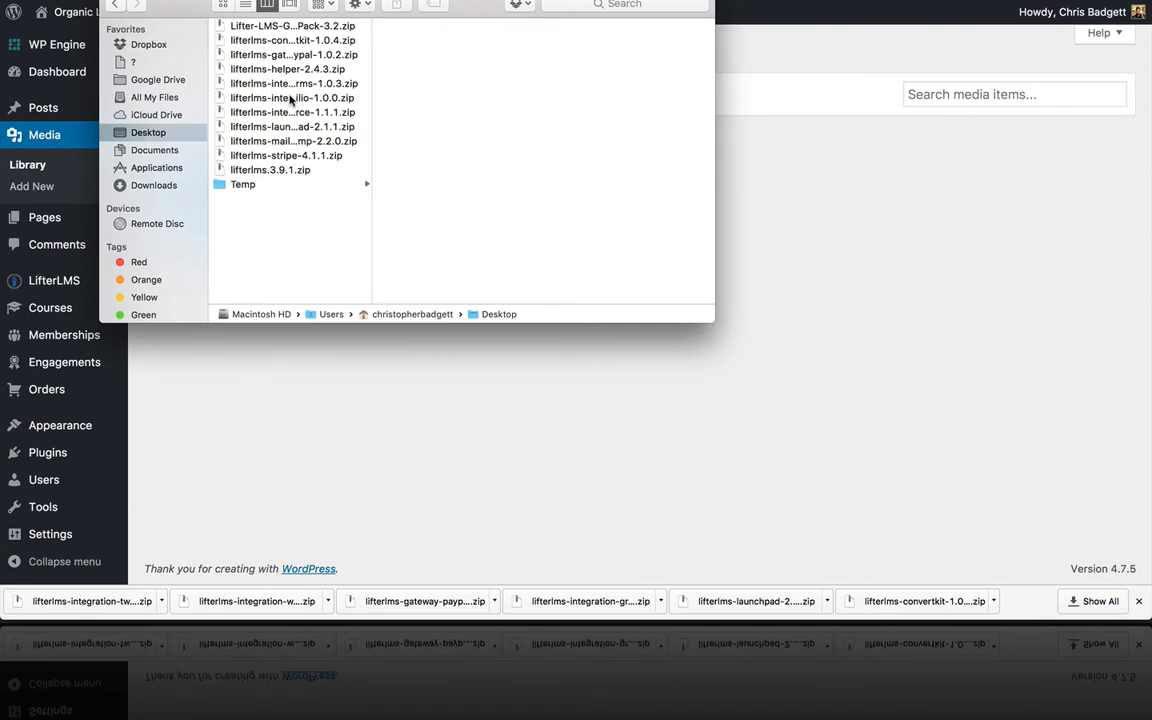
{"action": "double_click", "coordinate": [281, 28]}
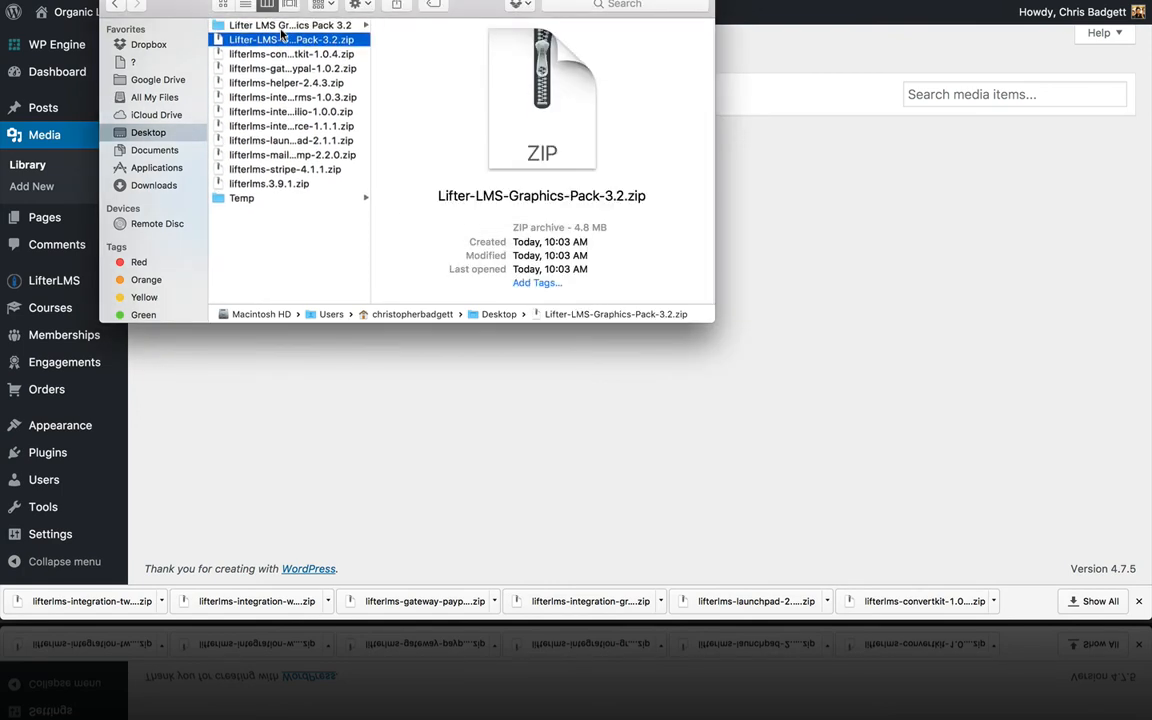
{"action": "left_click", "coordinate": [226, 26]}
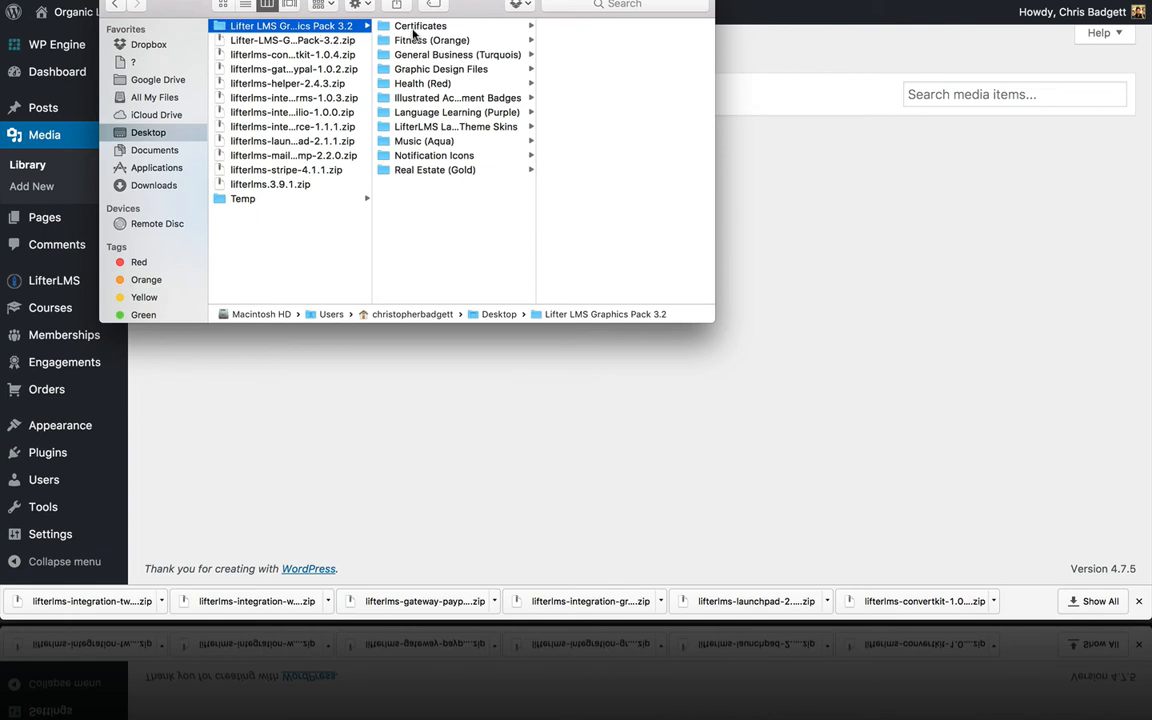
Step: Upload the six certificate images and all Fitness (Orange) icons to the Media Library
{"action": "left_click", "coordinate": [386, 28]}
{"action": "left_click_drag", "start_coordinate": [663, 146], "coordinate": [608, 30]}
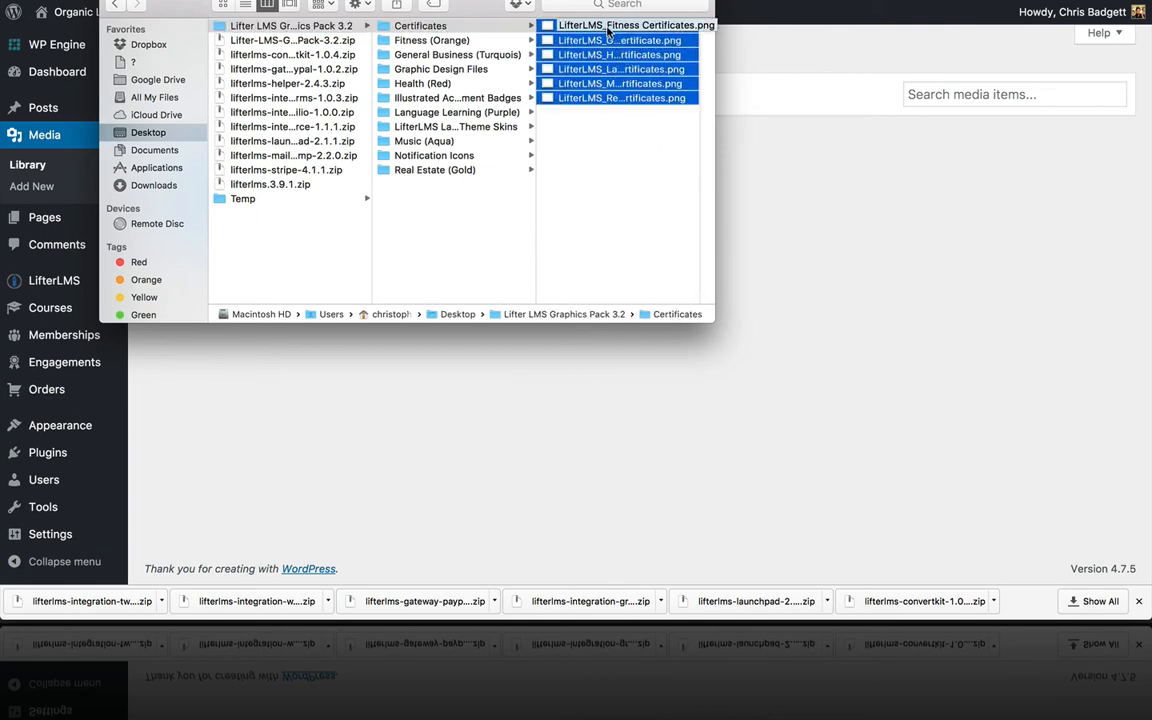
{"action": "left_click_drag", "start_coordinate": [592, 55], "coordinate": [830, 247]}
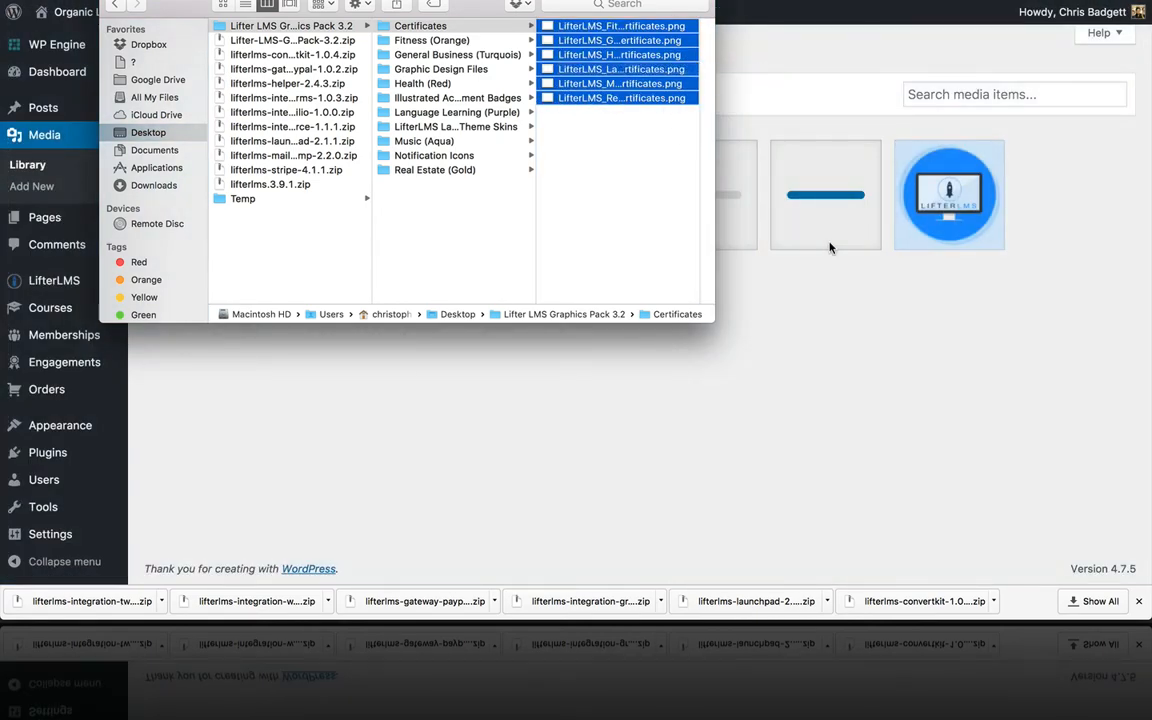
{"action": "left_click", "coordinate": [397, 40]}
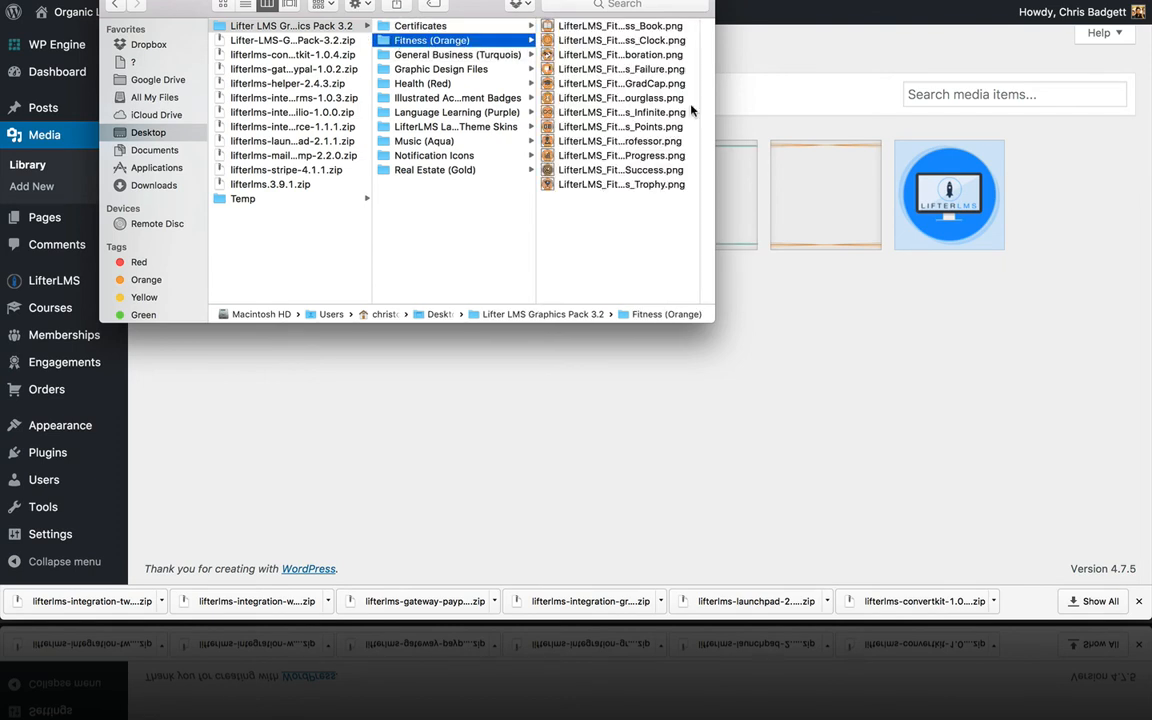
{"action": "left_click_drag", "start_coordinate": [658, 211], "coordinate": [622, 24]}
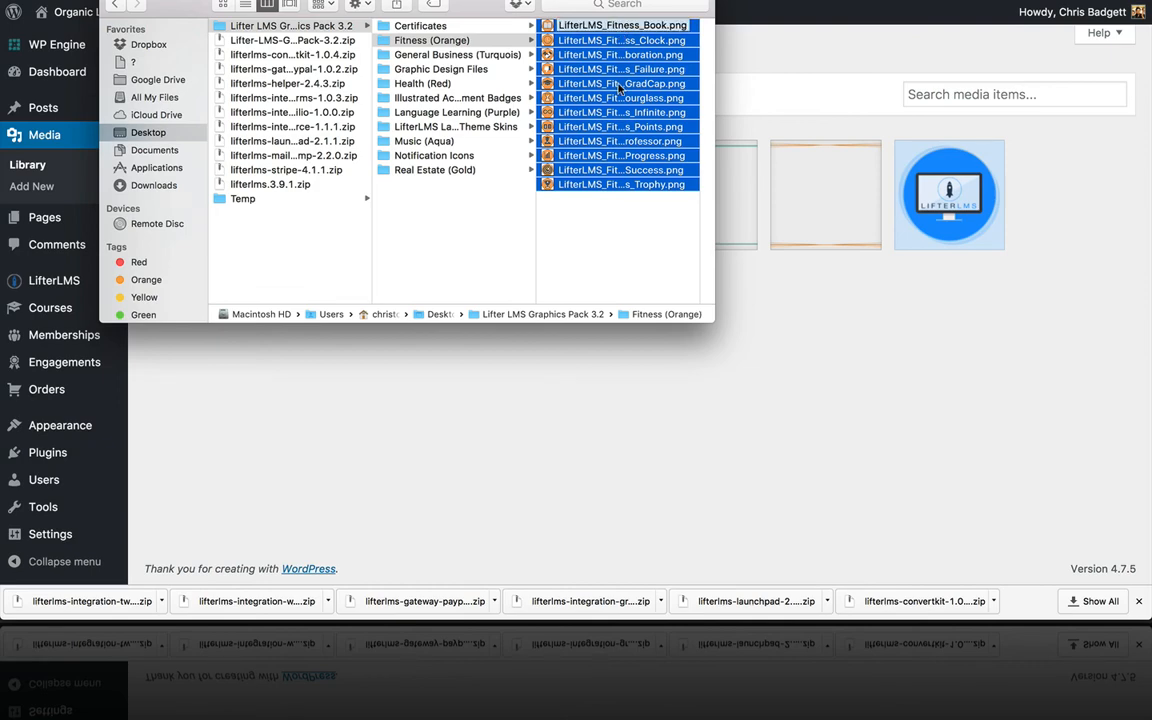
{"action": "left_click_drag", "start_coordinate": [620, 112], "coordinate": [860, 337]}
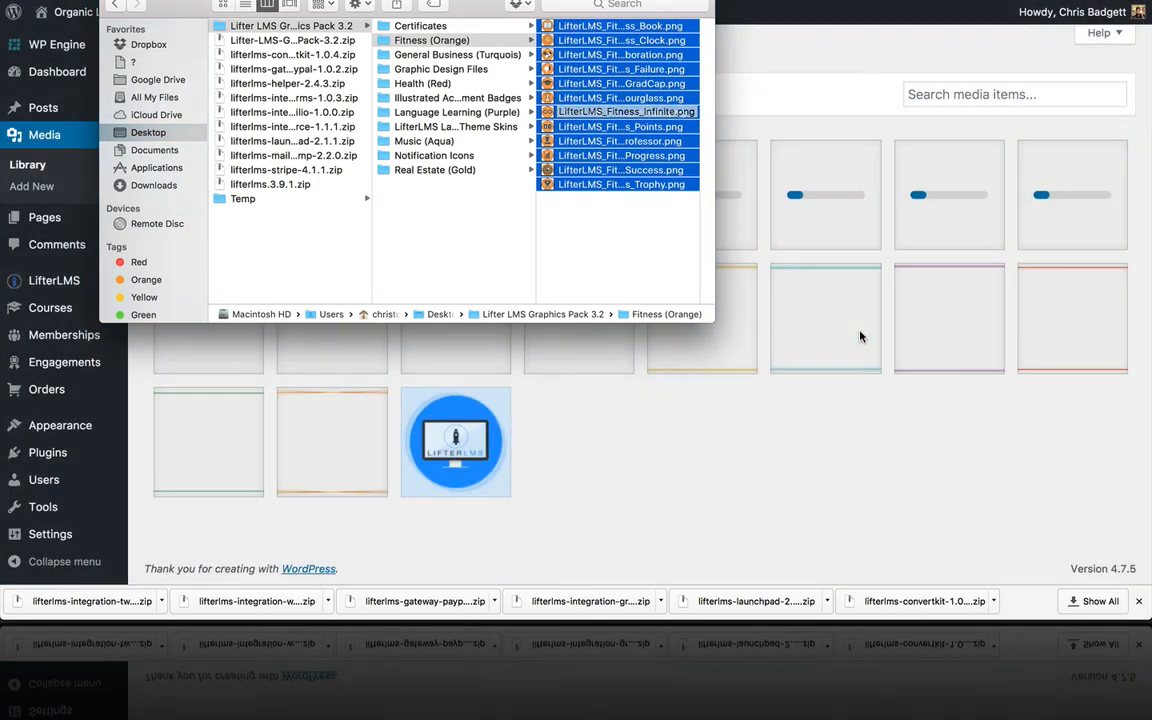
Step: Upload all General Business (Turquois) icons, Book through Trophy, to the Media Library
{"action": "left_click", "coordinate": [510, 53]}
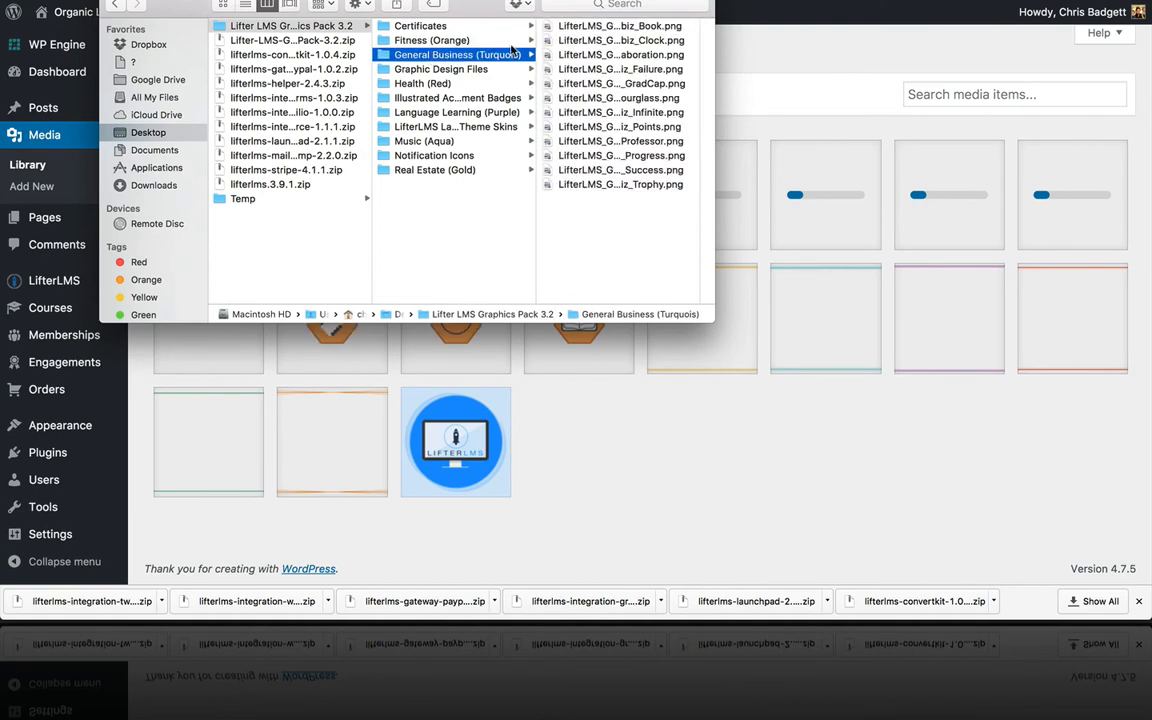
{"action": "left_click", "coordinate": [565, 184]}
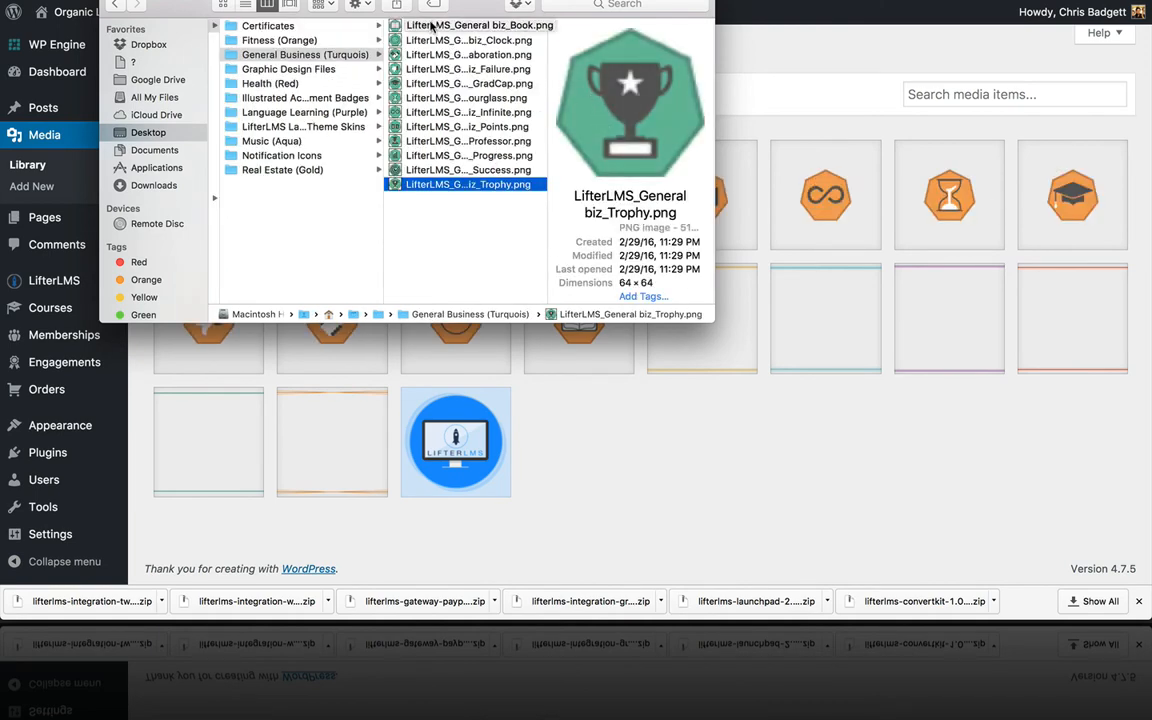
{"action": "left_click", "coordinate": [432, 25], "text": "shift"}
{"action": "left_click_drag", "start_coordinate": [437, 52], "coordinate": [644, 358]}
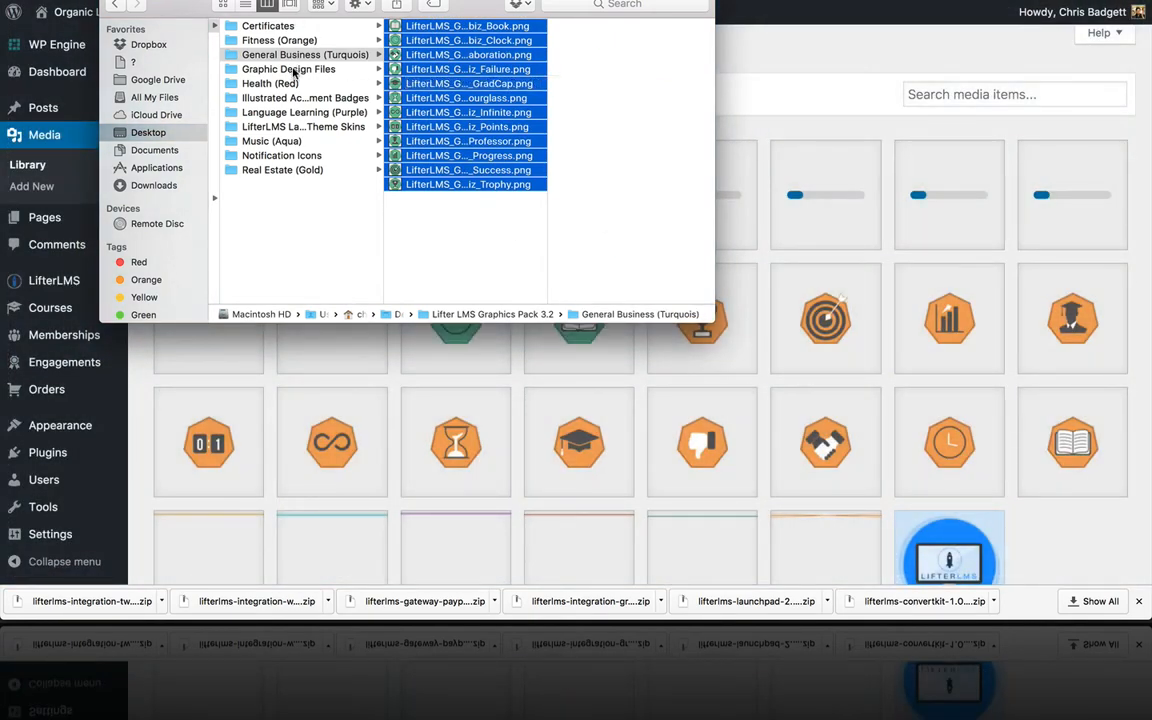
Step: Upload all twelve Health (Red) icons to the Media Library
{"action": "left_click", "coordinate": [293, 70]}
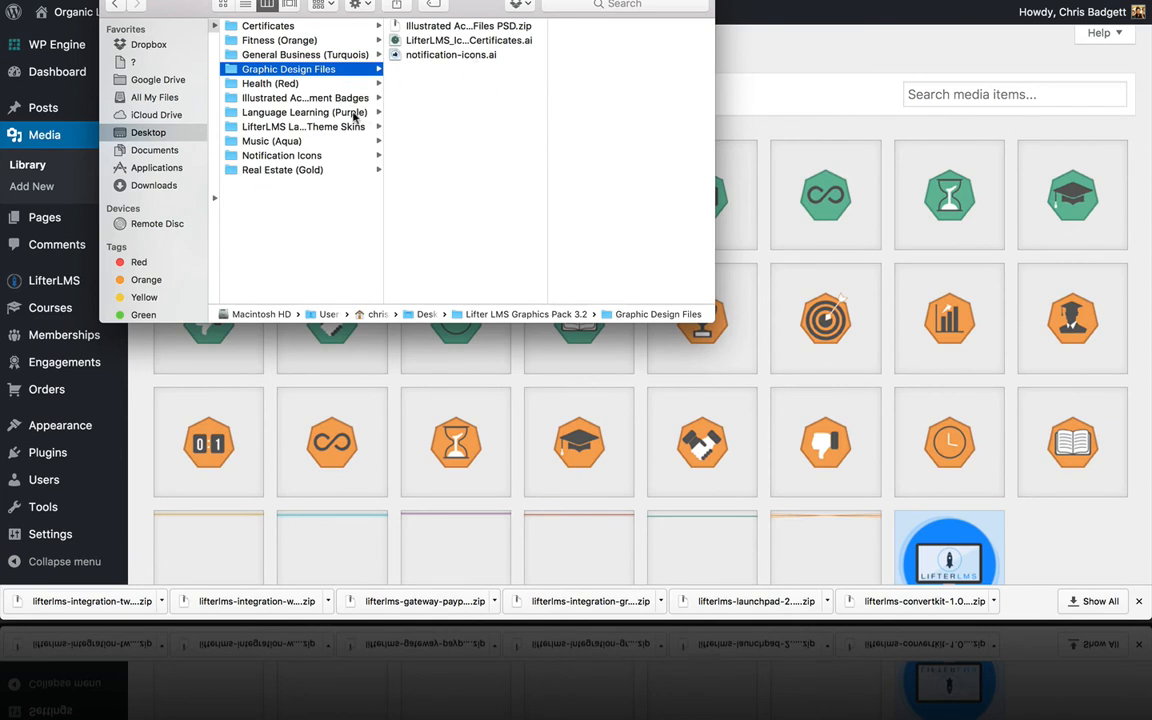
{"action": "left_click", "coordinate": [282, 86]}
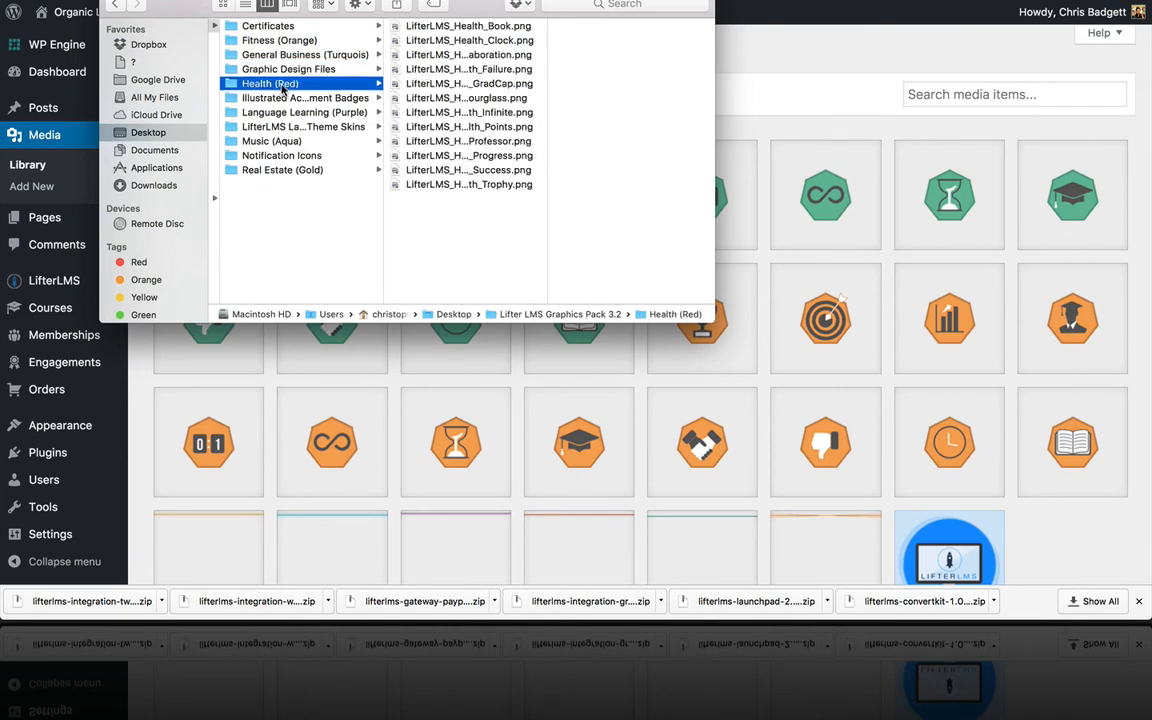
{"action": "left_click", "coordinate": [437, 40]}
{"action": "left_click", "coordinate": [390, 26]}
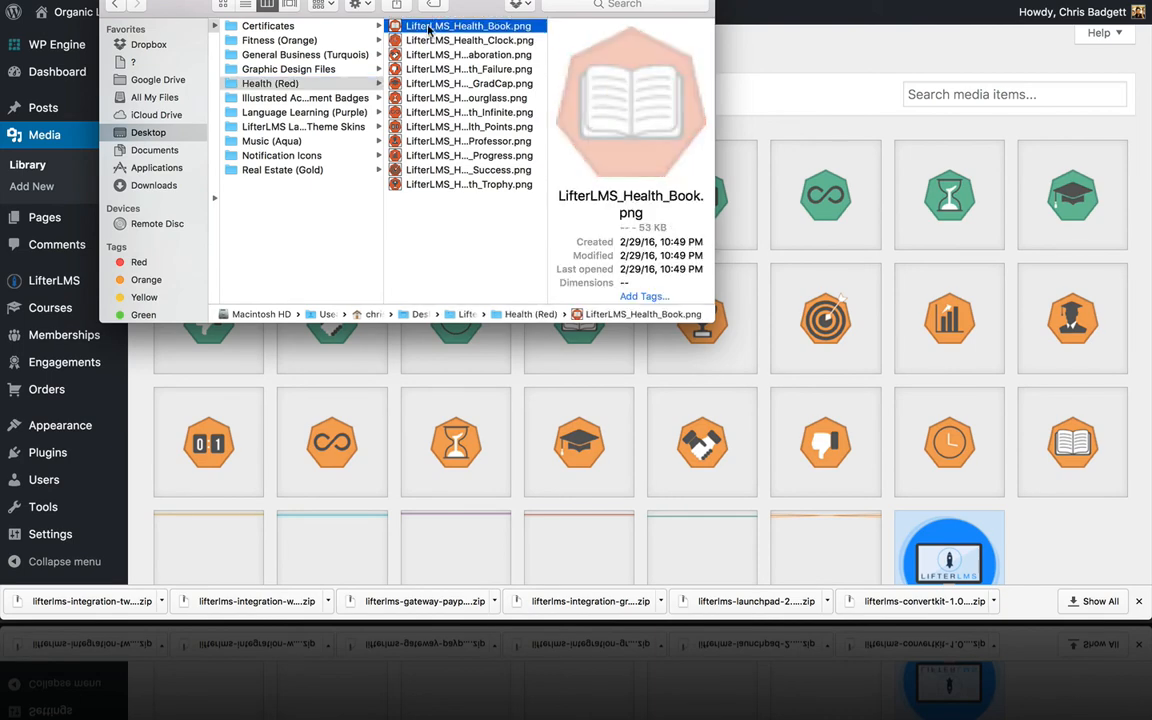
{"action": "left_click", "coordinate": [420, 185], "text": "shift"}
{"action": "mouse_move", "coordinate": [437, 133]}
{"action": "left_mouse_down"}
{"action": "mouse_move", "coordinate": [548, 193]}
{"action": "mouse_move", "coordinate": [740, 252]}
{"action": "mouse_move", "coordinate": [808, 300]}
{"action": "left_mouse_up"}
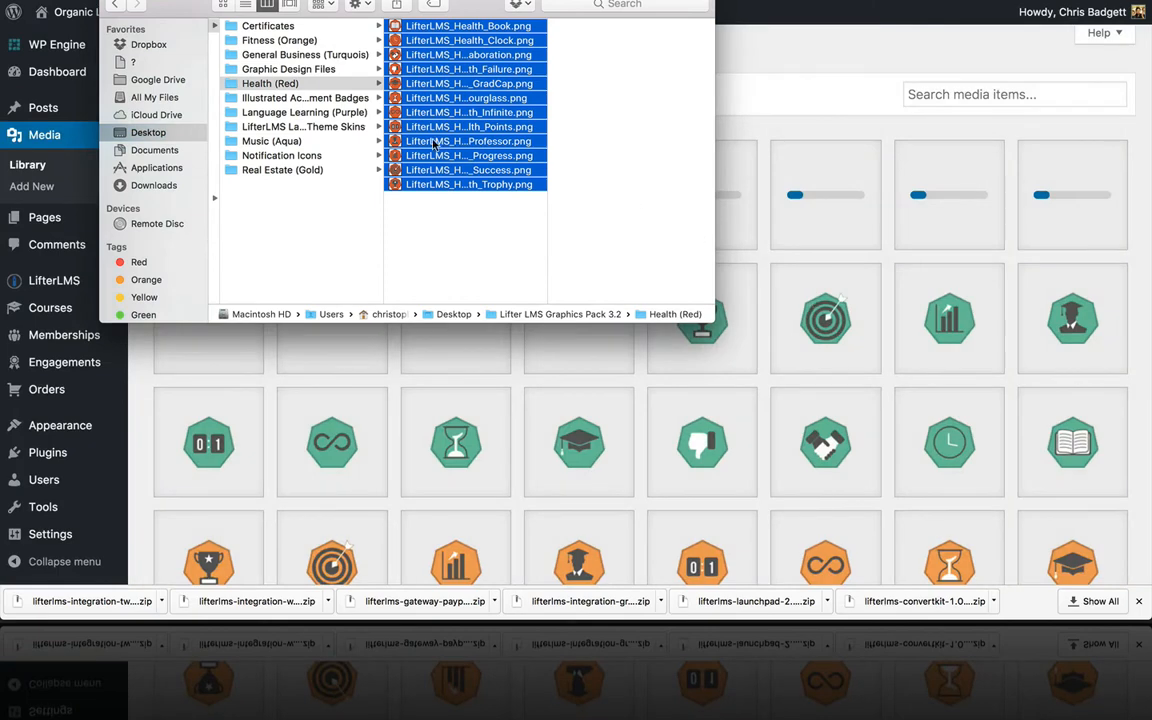
Step: Upload every Illustrated Achievement Badge image through Trophy.png to the Media Library
{"action": "left_click", "coordinate": [350, 100]}
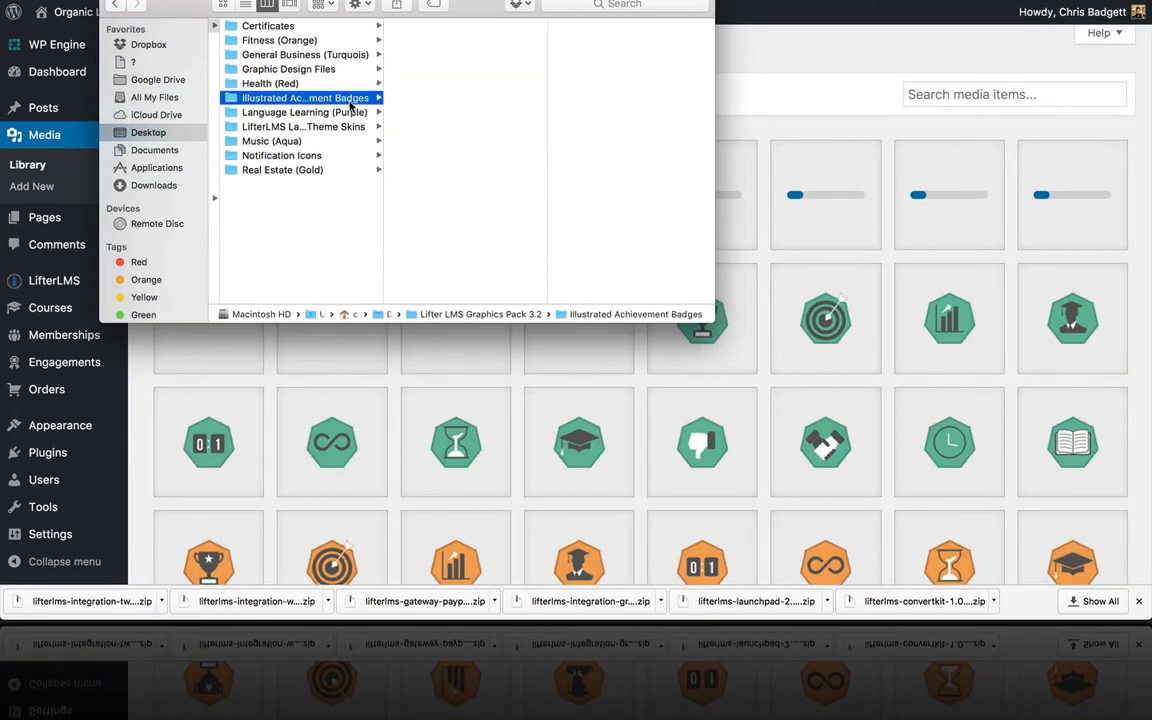
{"action": "key", "text": "Right"}
{"action": "scroll", "coordinate": [446, 145], "scroll_direction": "down", "scroll_amount": 5}
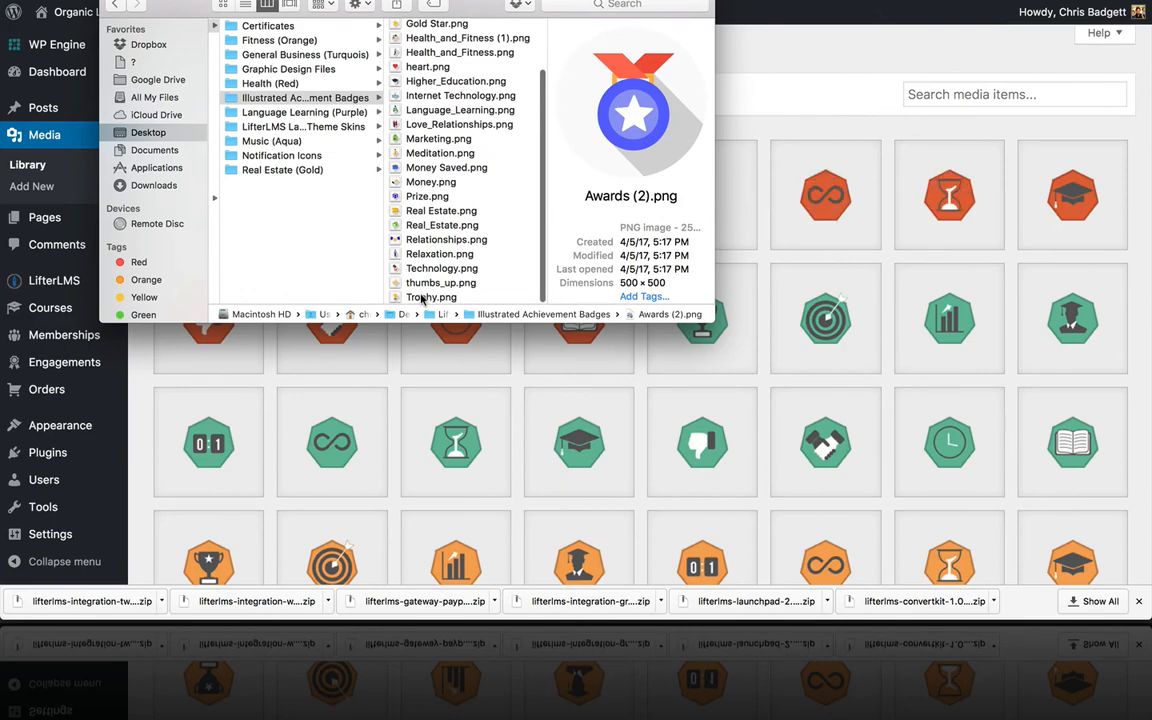
{"action": "left_click", "coordinate": [422, 298], "text": "shift"}
{"action": "left_click_drag", "start_coordinate": [422, 181], "coordinate": [830, 292]}
Step: Upload all twelve Language Learning (Purple) icons to the Media Library
{"action": "left_click", "coordinate": [305, 113]}
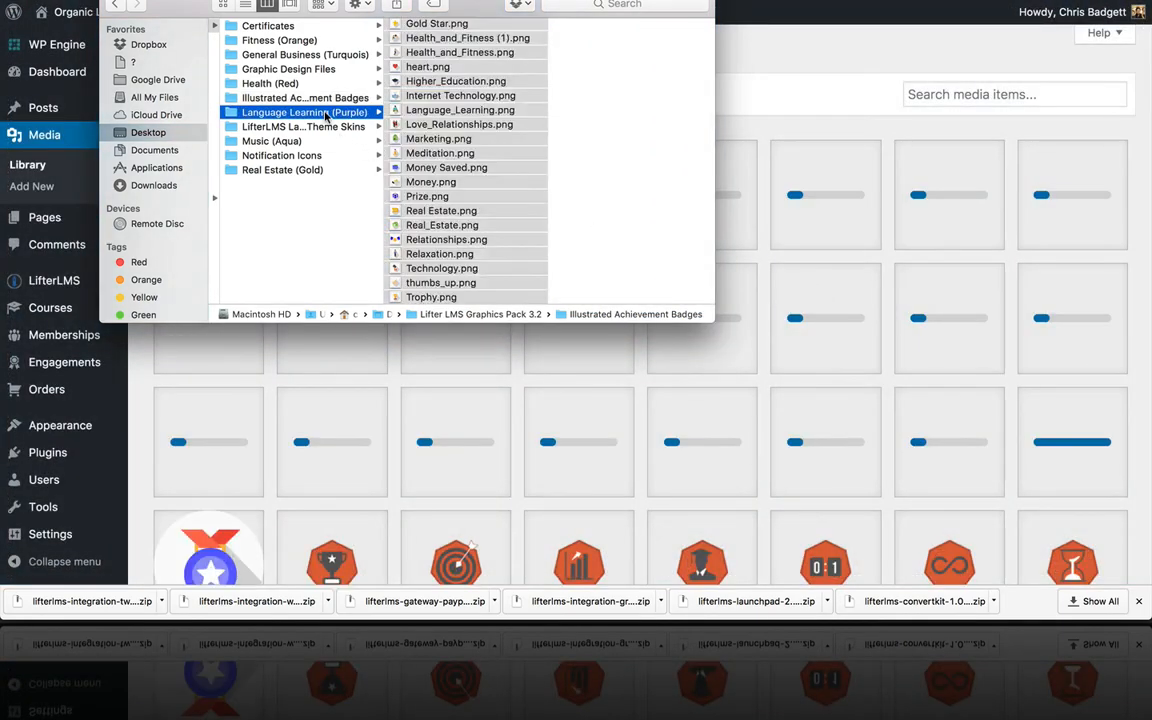
{"action": "left_click", "coordinate": [426, 26]}
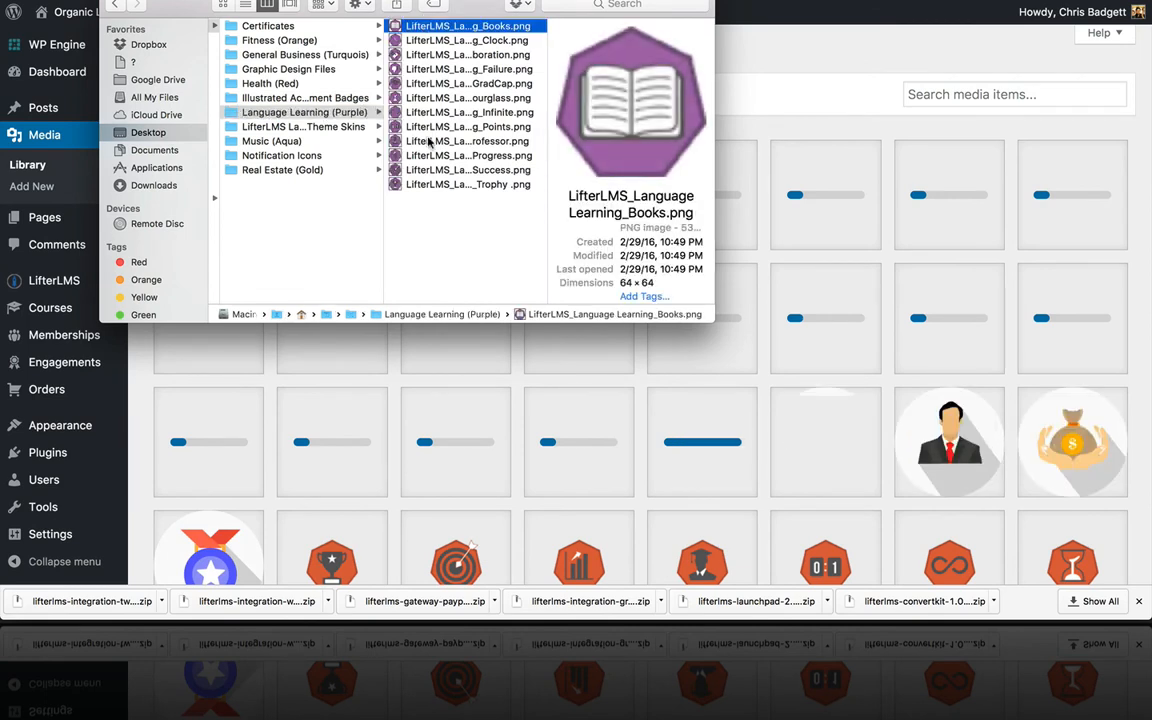
{"action": "left_click", "coordinate": [420, 186], "text": "shift"}
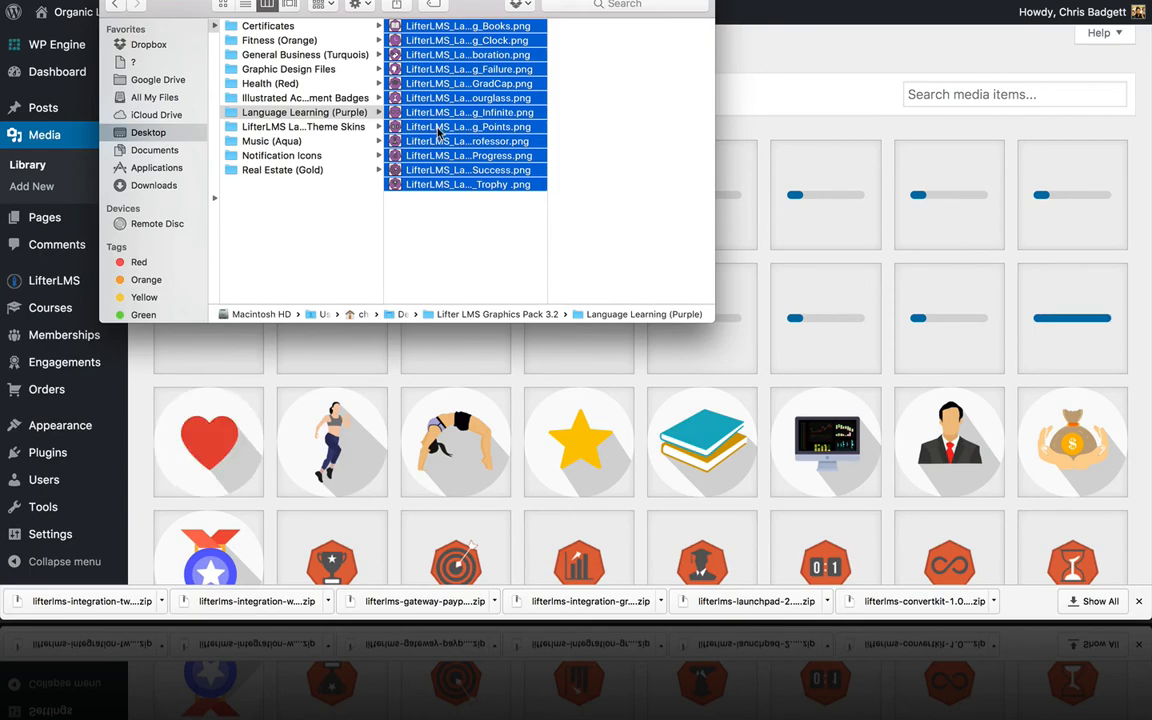
{"action": "left_click_drag", "start_coordinate": [395, 117], "coordinate": [815, 262]}
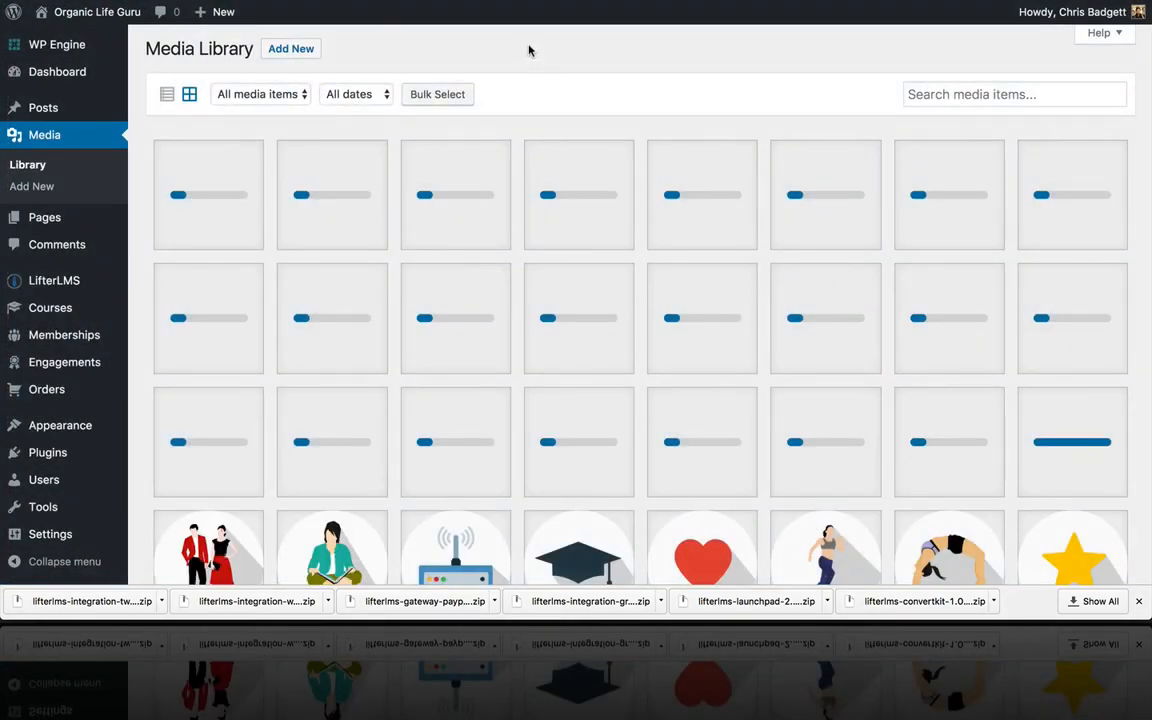
Step: Upload all twelve Music (Aqua) icons from the LaunchPad Theme Skins folder to the Media Library
{"action": "mouse_move", "coordinate": [330, 612]}
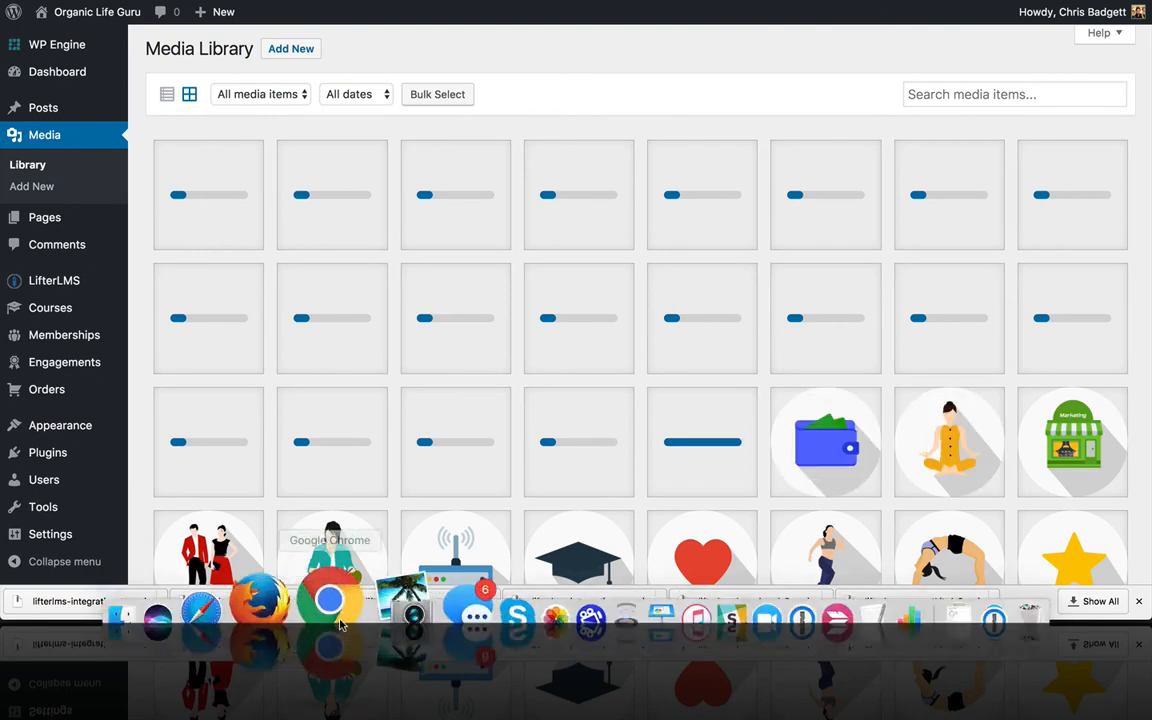
{"action": "left_click", "coordinate": [207, 592]}
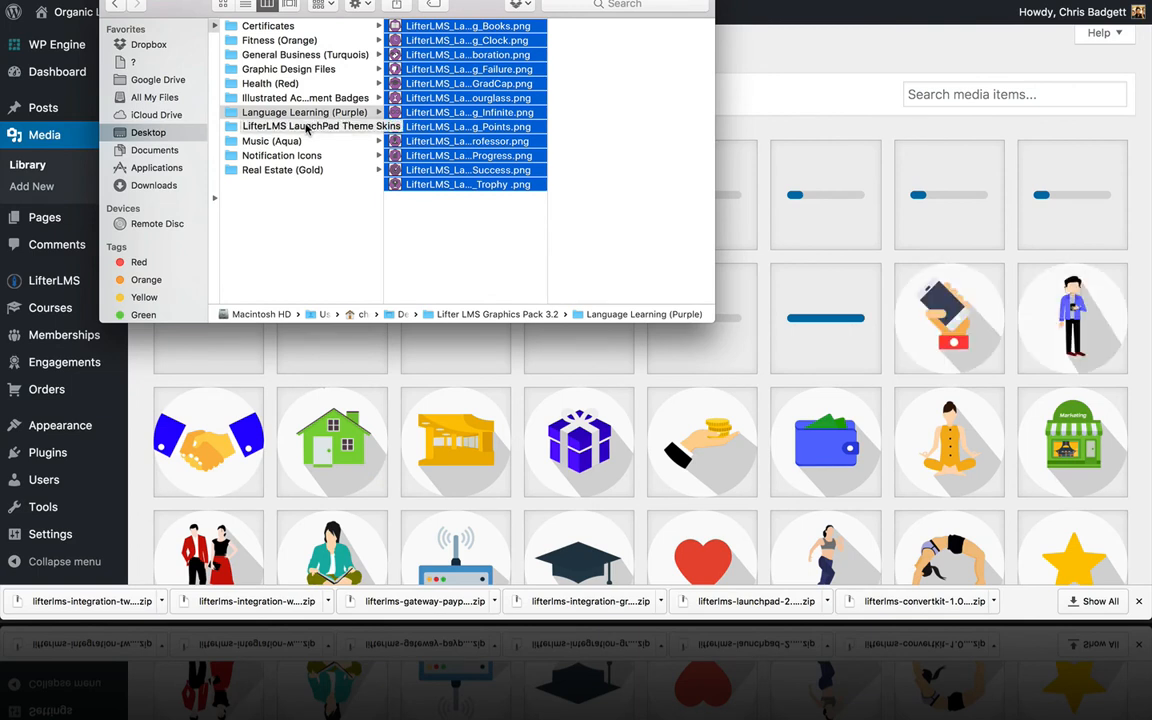
{"action": "left_click", "coordinate": [307, 127]}
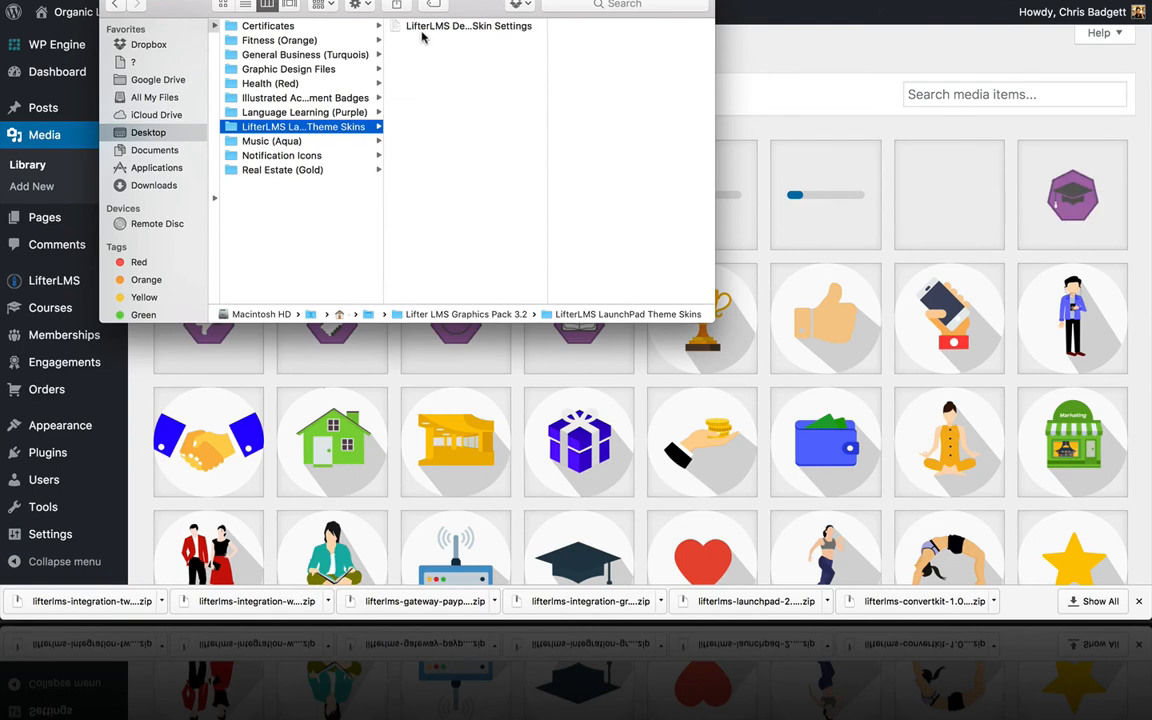
{"action": "left_click", "coordinate": [257, 143]}
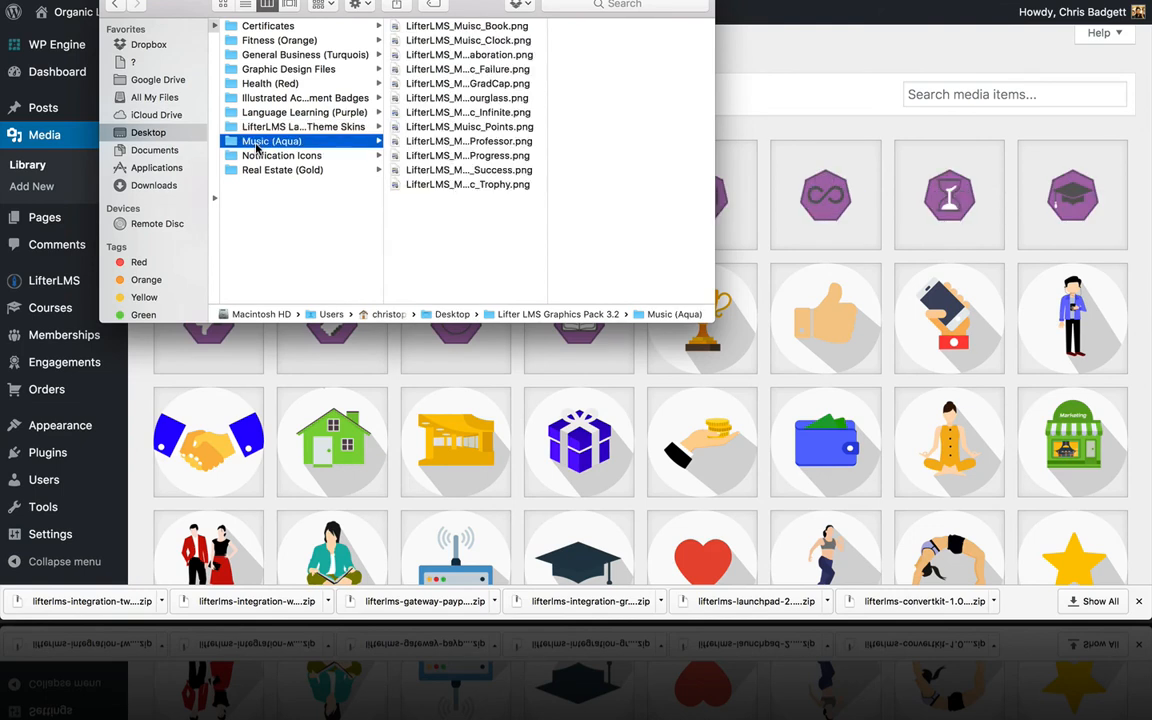
{"action": "left_click", "coordinate": [455, 186]}
{"action": "left_click", "coordinate": [451, 28], "text": "shift"}
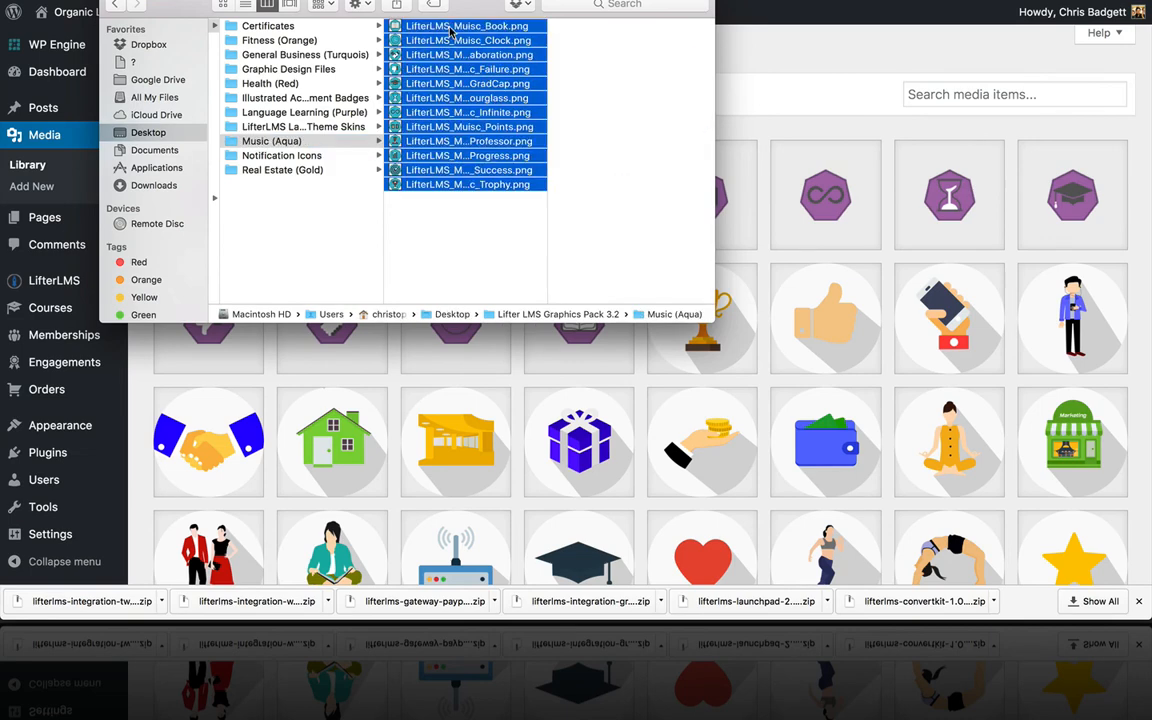
{"action": "left_click_drag", "start_coordinate": [451, 28], "coordinate": [850, 300]}
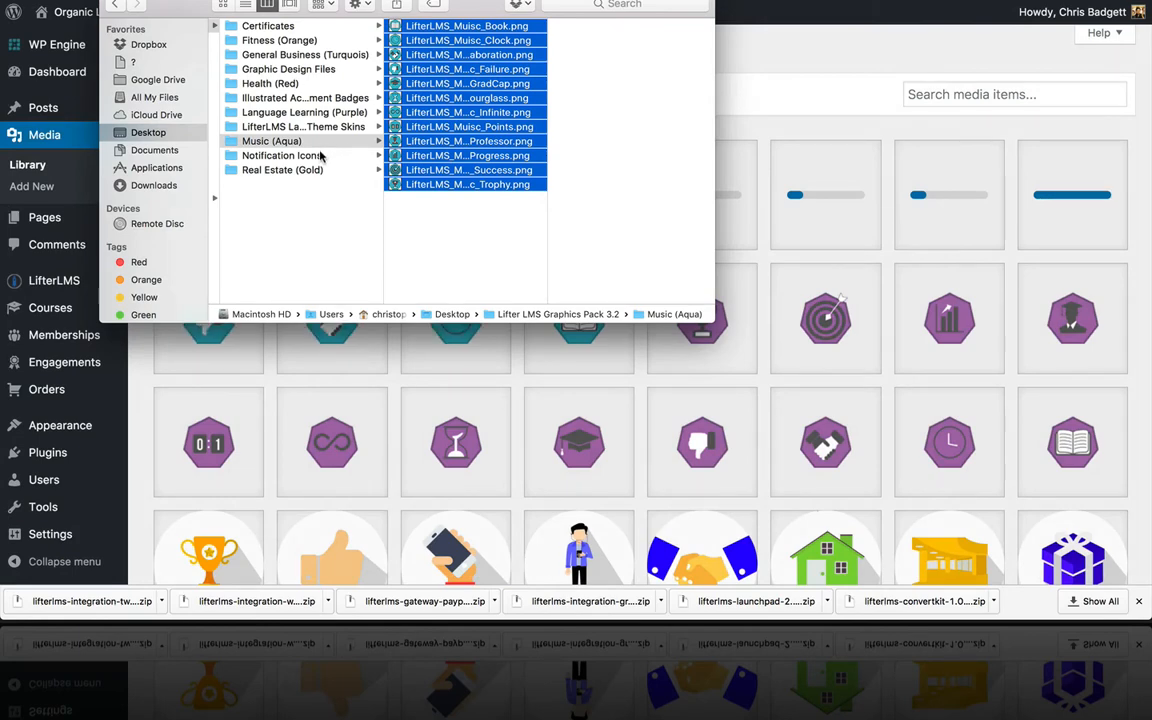
Step: Upload all twelve Real Estate (Gold) icons to the Media Library
{"action": "left_click", "coordinate": [312, 170]}
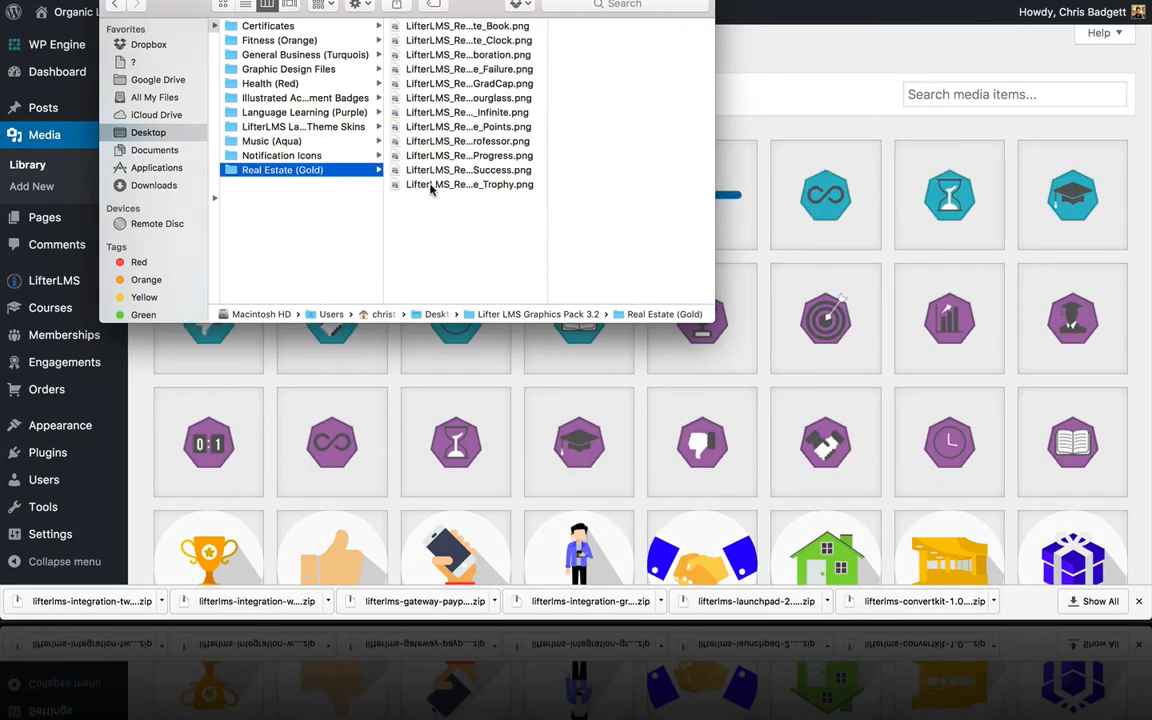
{"action": "left_click", "coordinate": [460, 184]}
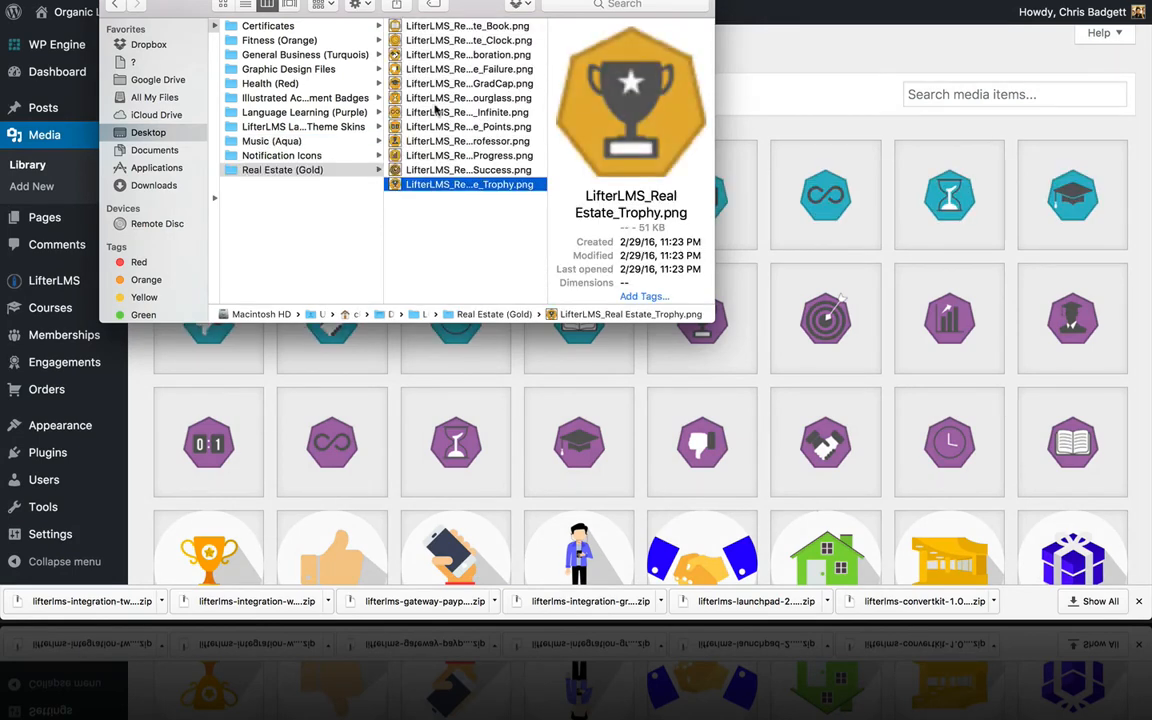
{"action": "left_click", "coordinate": [443, 28], "text": "shift"}
{"action": "left_click_drag", "start_coordinate": [443, 28], "coordinate": [818, 260]}
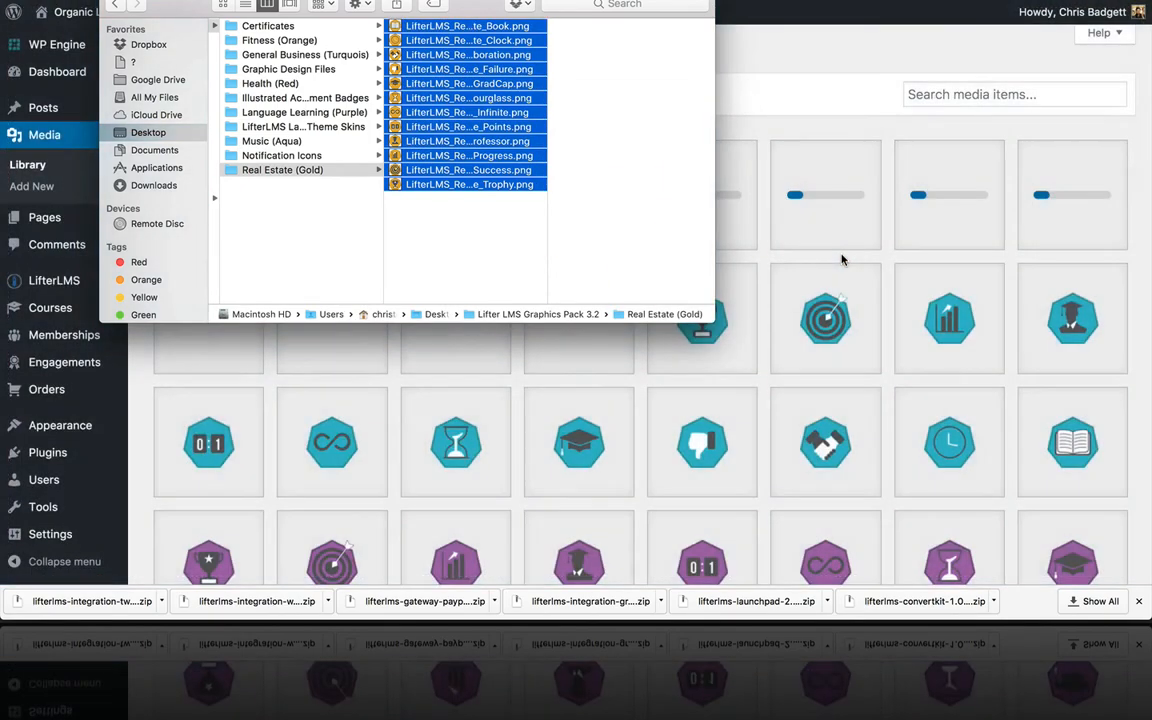
Step: Preview several Notification Icons, upload all thumbs-up and thumbs-down images, then close Finder
{"action": "left_click", "coordinate": [298, 155]}
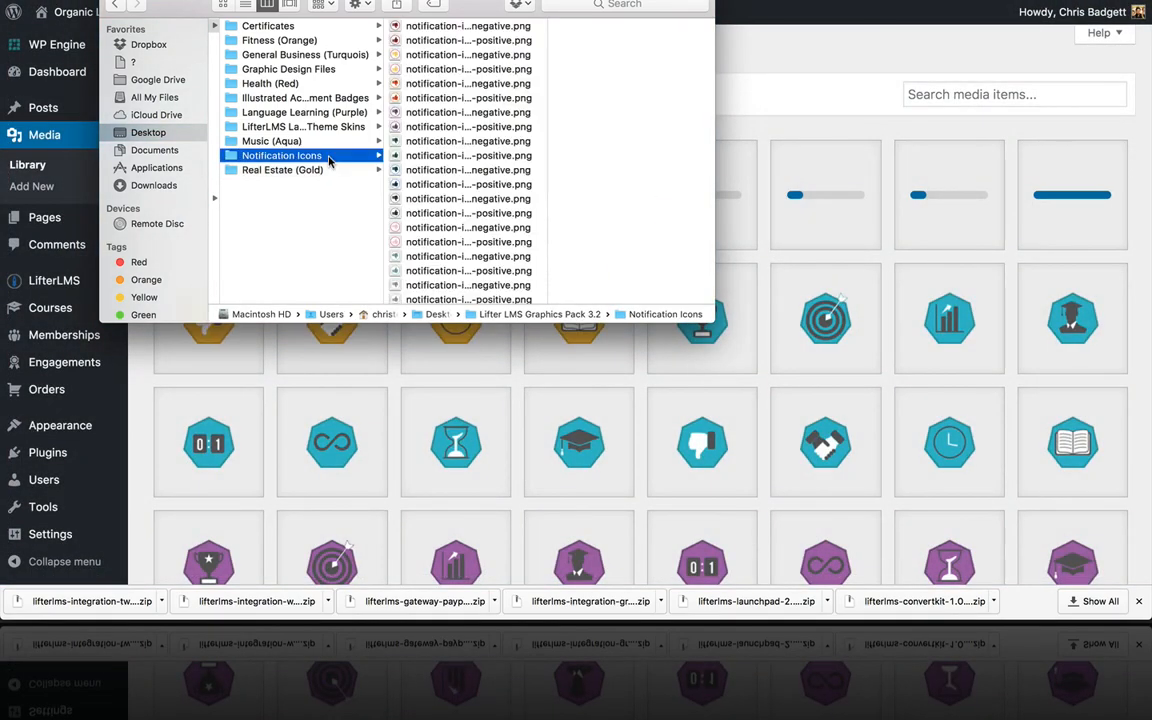
{"action": "left_click", "coordinate": [470, 55]}
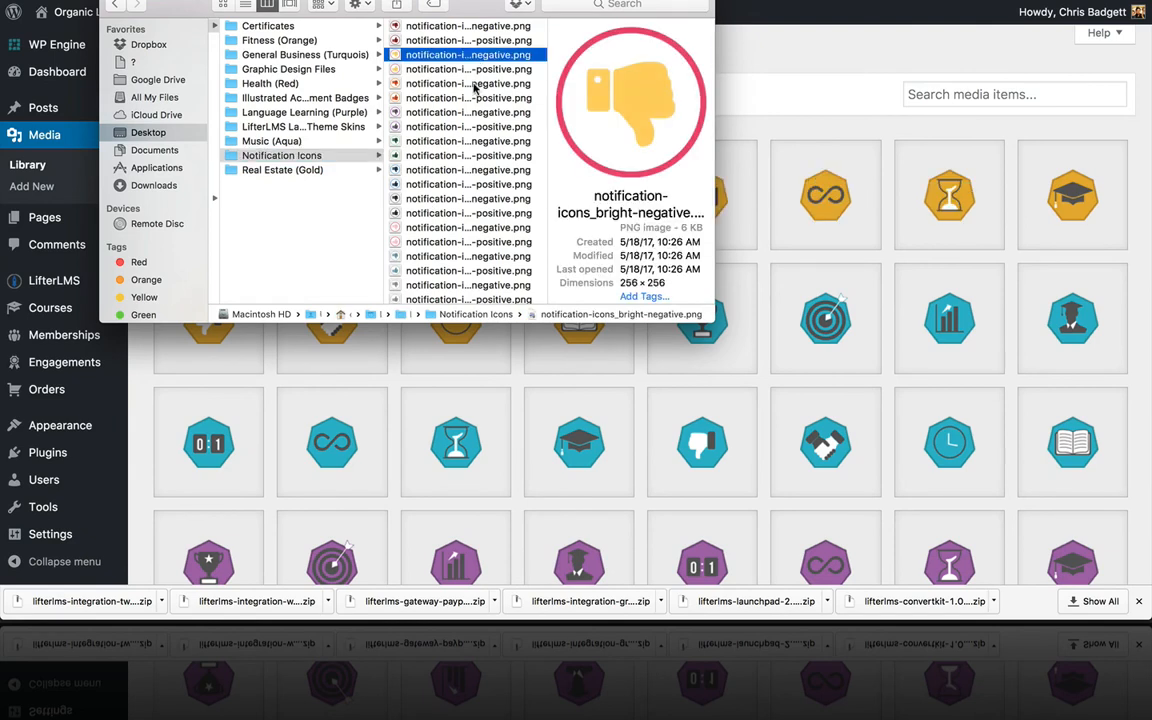
{"action": "left_click", "coordinate": [470, 84]}
{"action": "left_click", "coordinate": [468, 112]}
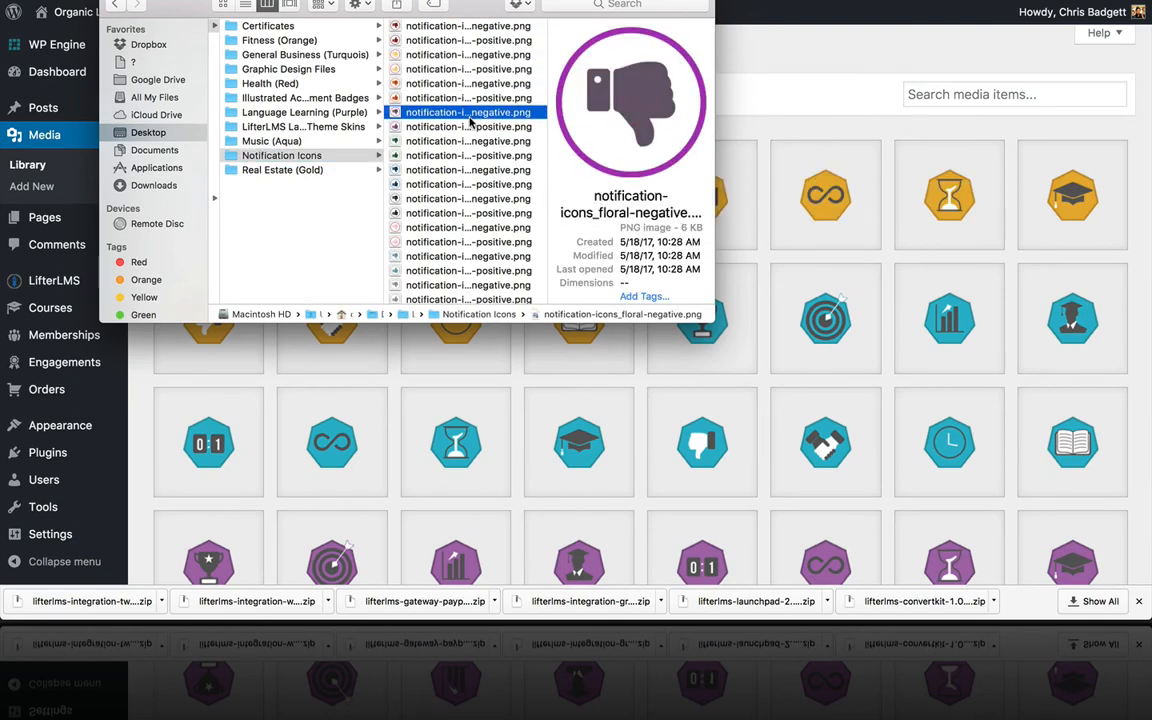
{"action": "left_click", "coordinate": [467, 141]}
{"action": "left_click", "coordinate": [424, 126]}
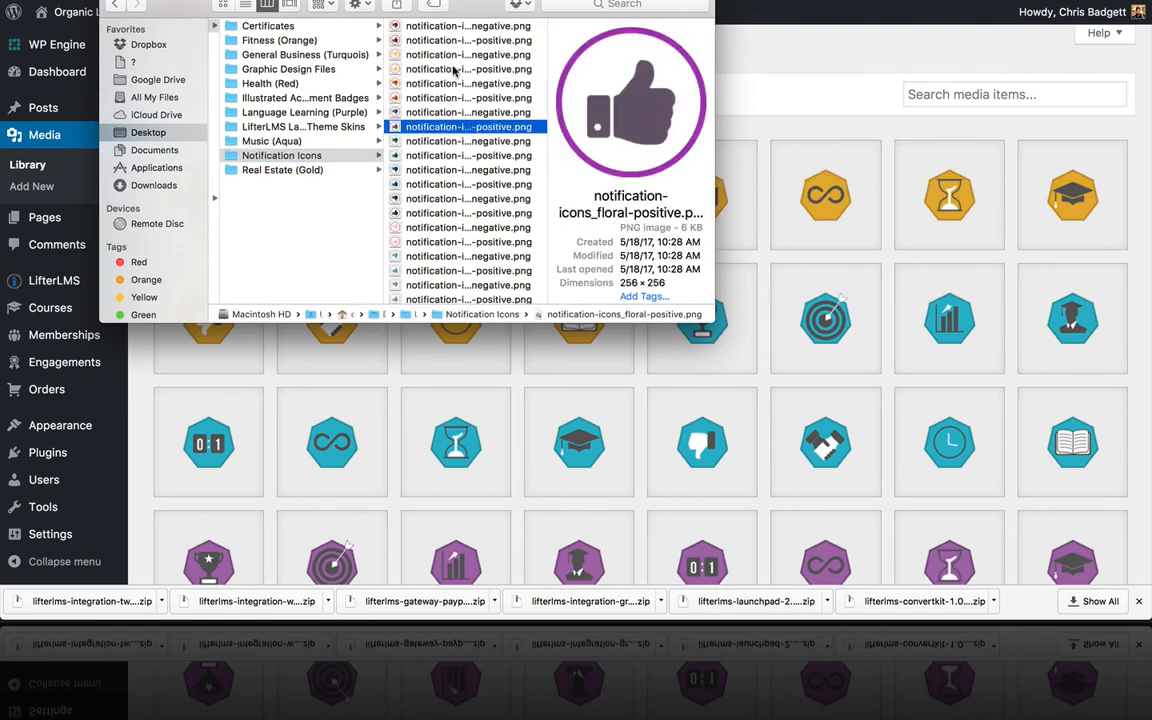
{"action": "left_click", "coordinate": [428, 40]}
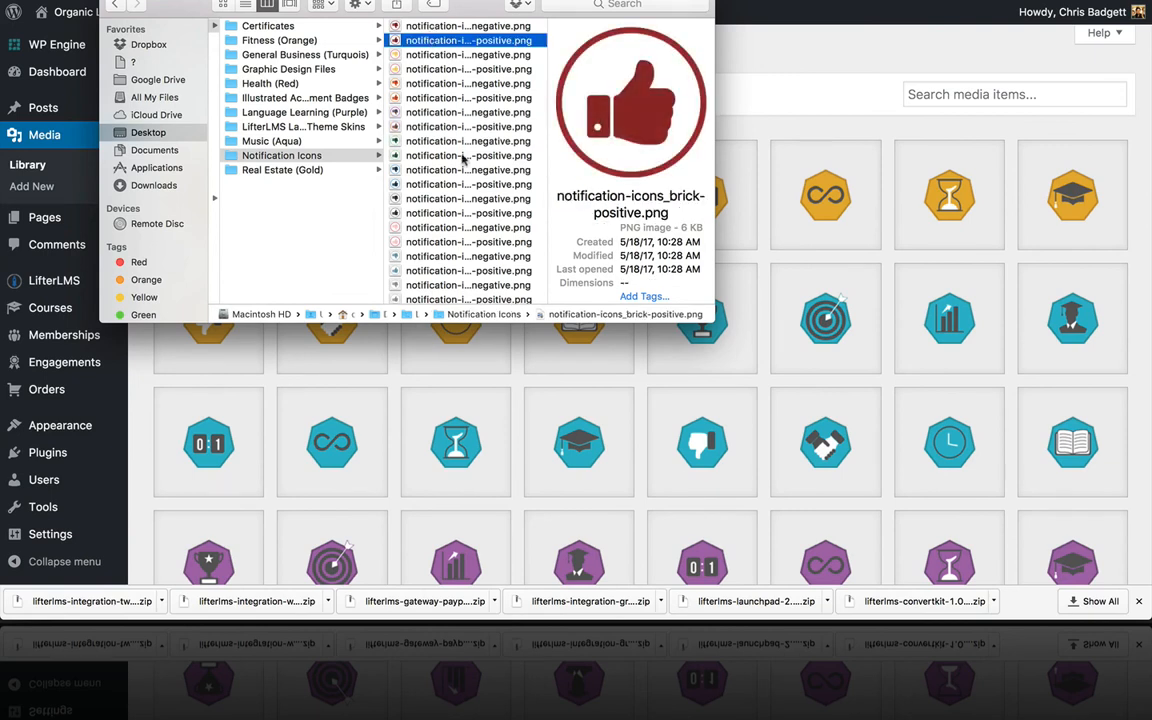
{"action": "scroll", "coordinate": [424, 60], "scroll_direction": "down", "scroll_amount": 1}
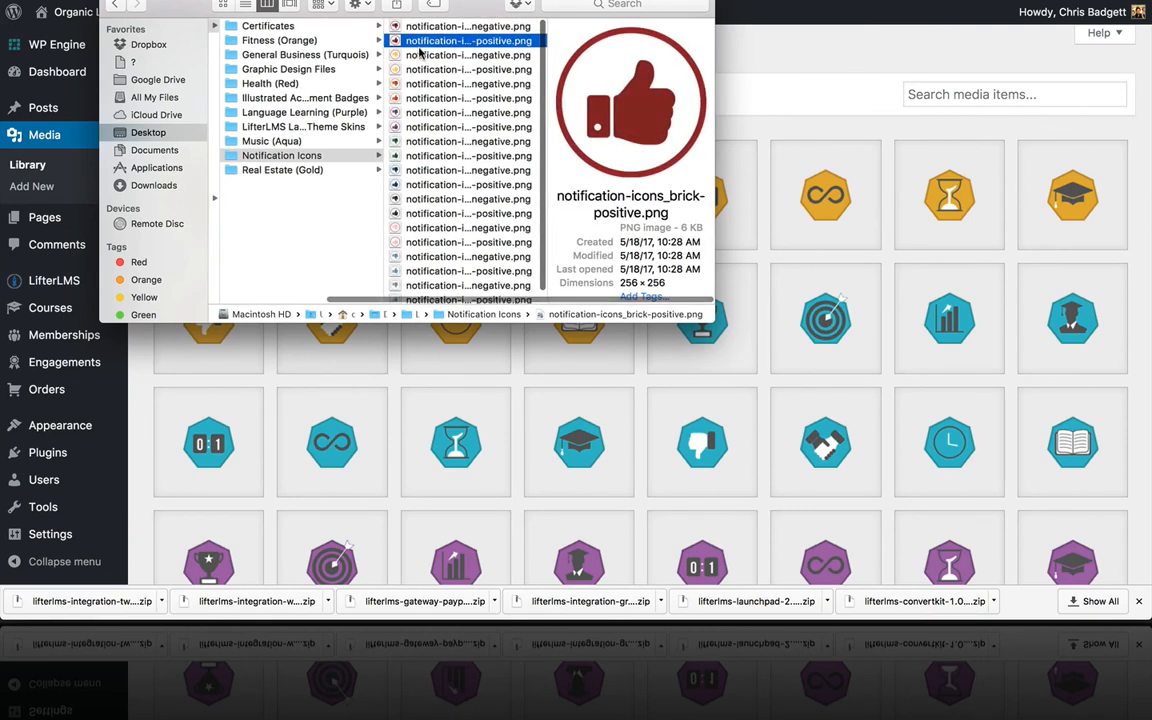
{"action": "key", "text": "Up"}
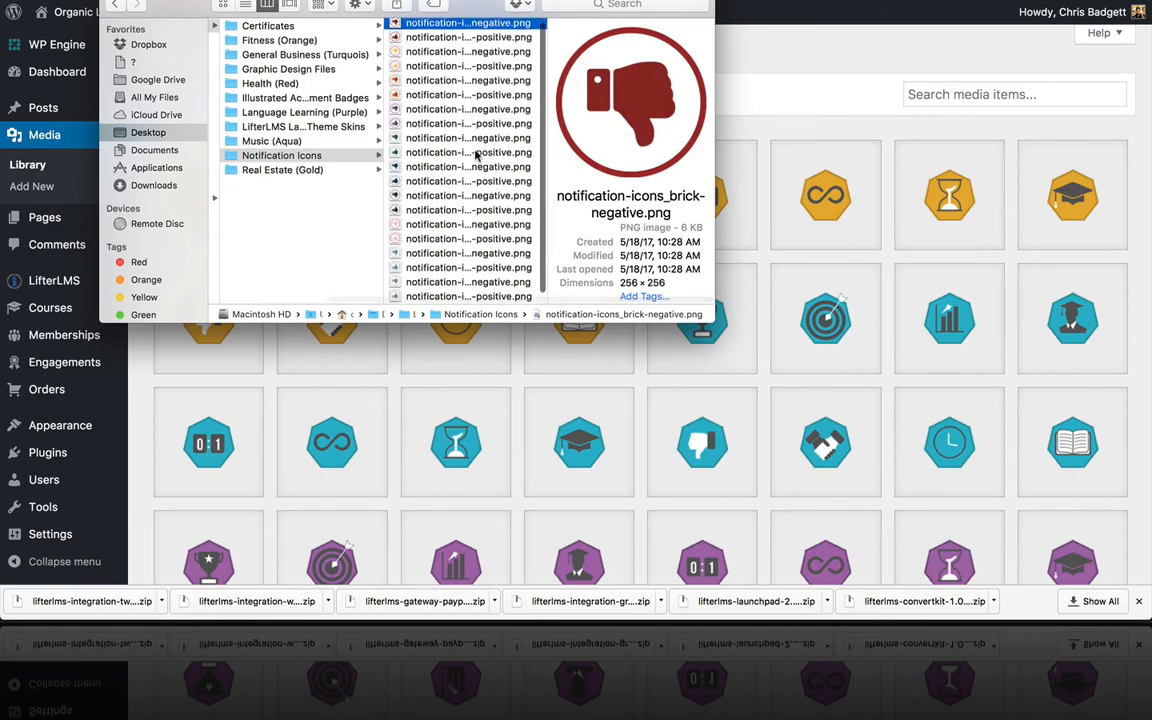
{"action": "left_click", "coordinate": [444, 297], "text": "shift"}
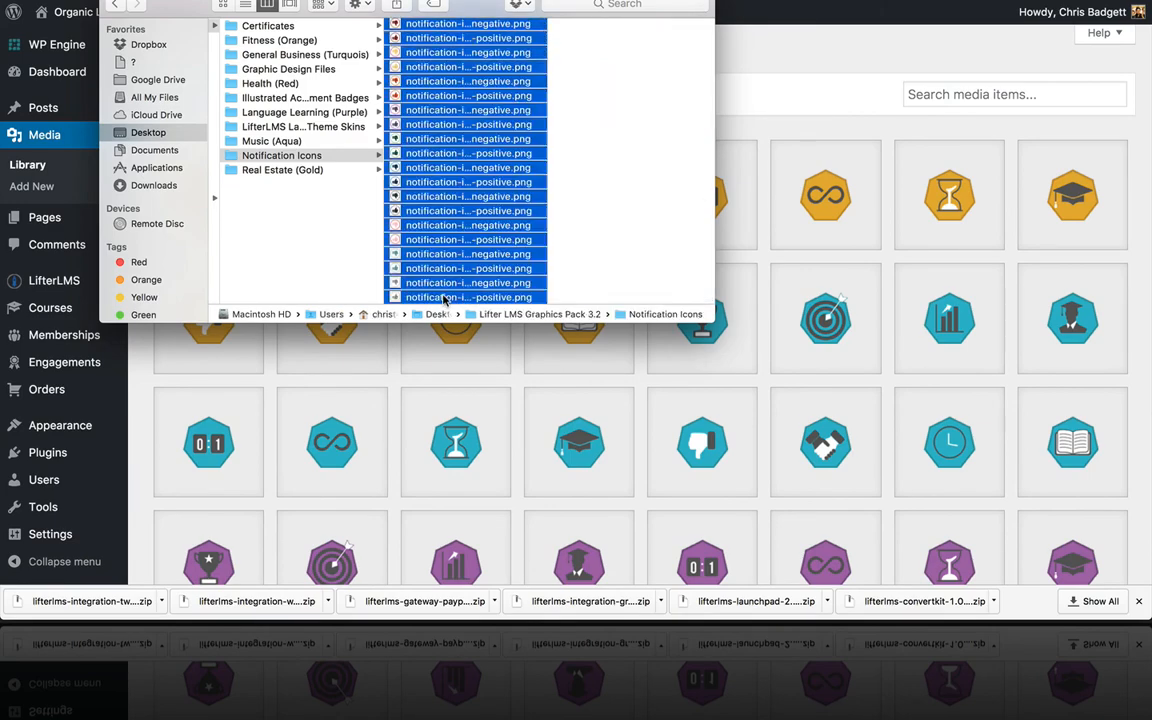
{"action": "left_click_drag", "start_coordinate": [447, 184], "coordinate": [778, 252]}
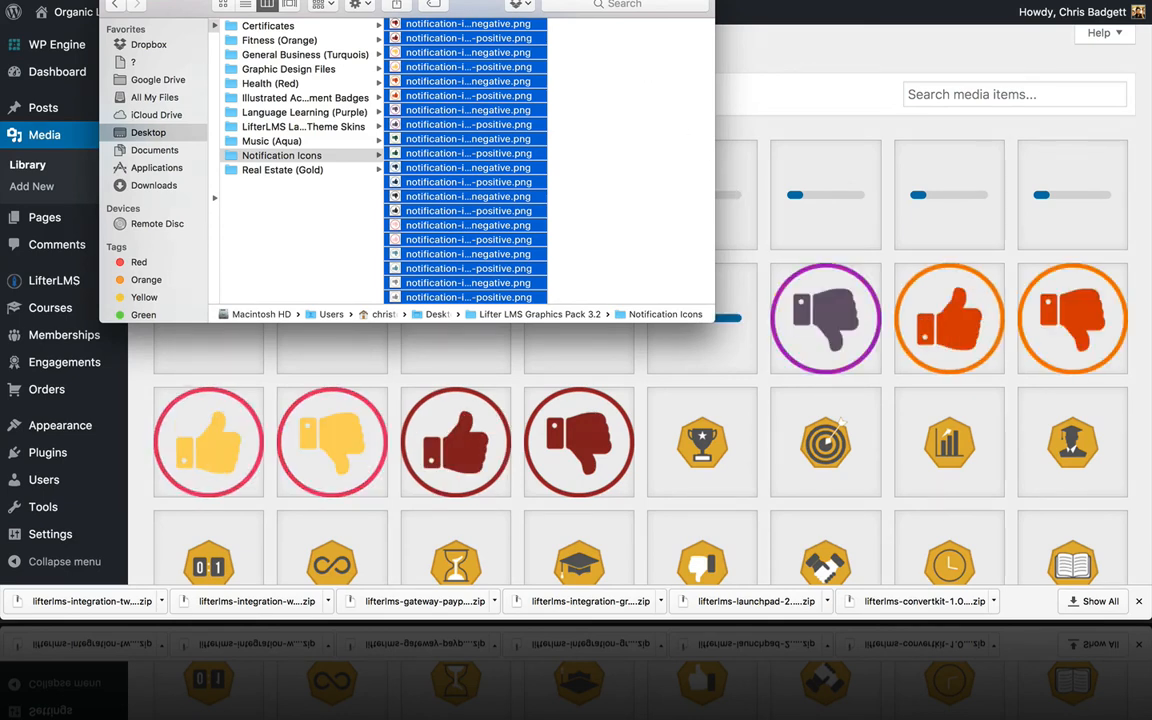
{"action": "left_click", "coordinate": [113, 1]}
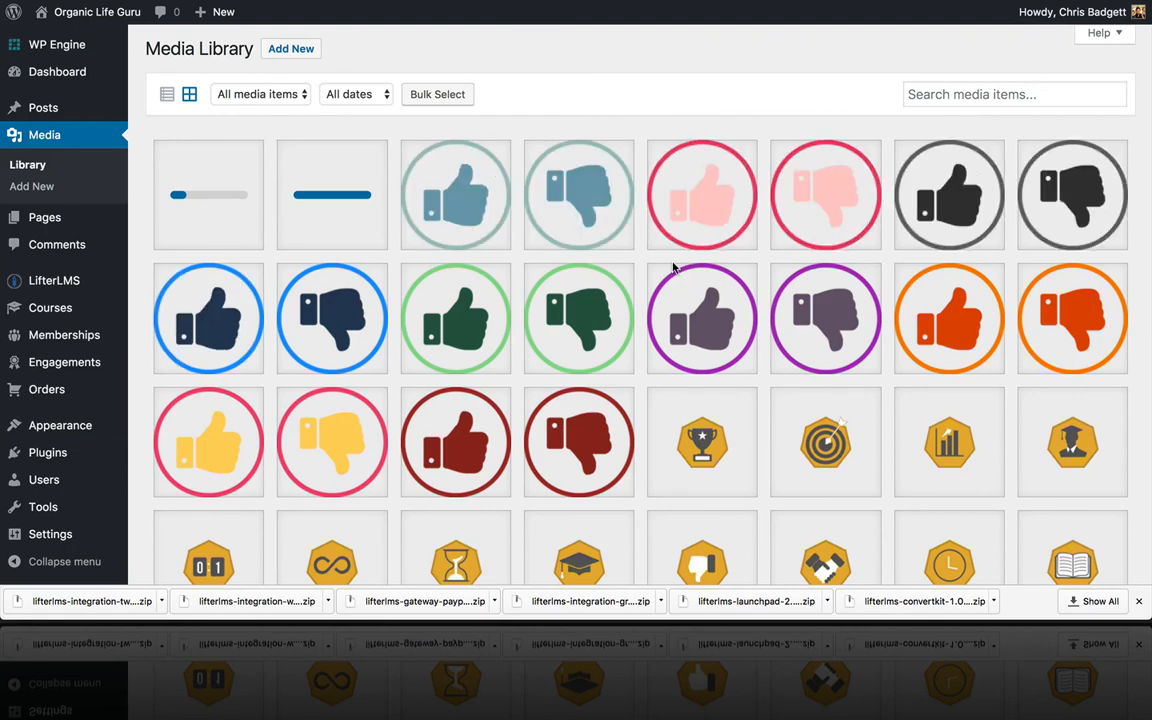
Step: Scroll through the Media Library grid to check the uploaded graphics pack icons
{"action": "scroll", "coordinate": [674, 268], "scroll_direction": "down", "scroll_amount": 8}
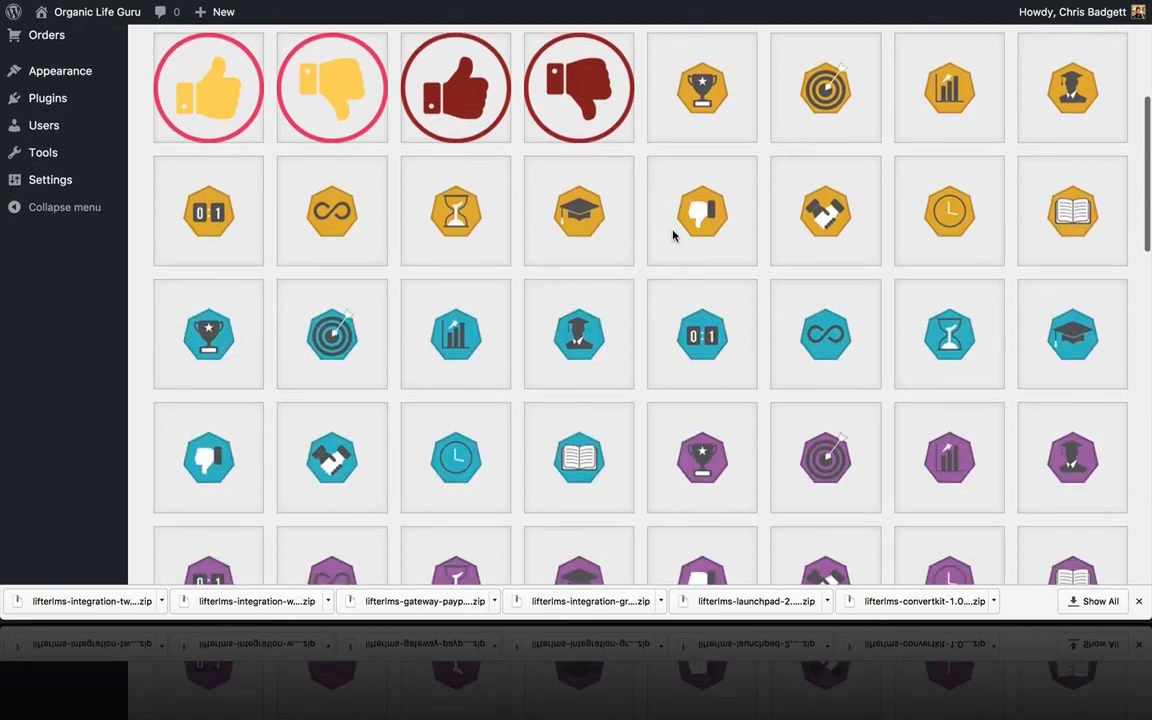
{"action": "scroll", "coordinate": [674, 236], "scroll_direction": "down", "scroll_amount": 10}
{"action": "scroll", "coordinate": [674, 236], "scroll_direction": "up", "scroll_amount": 10}
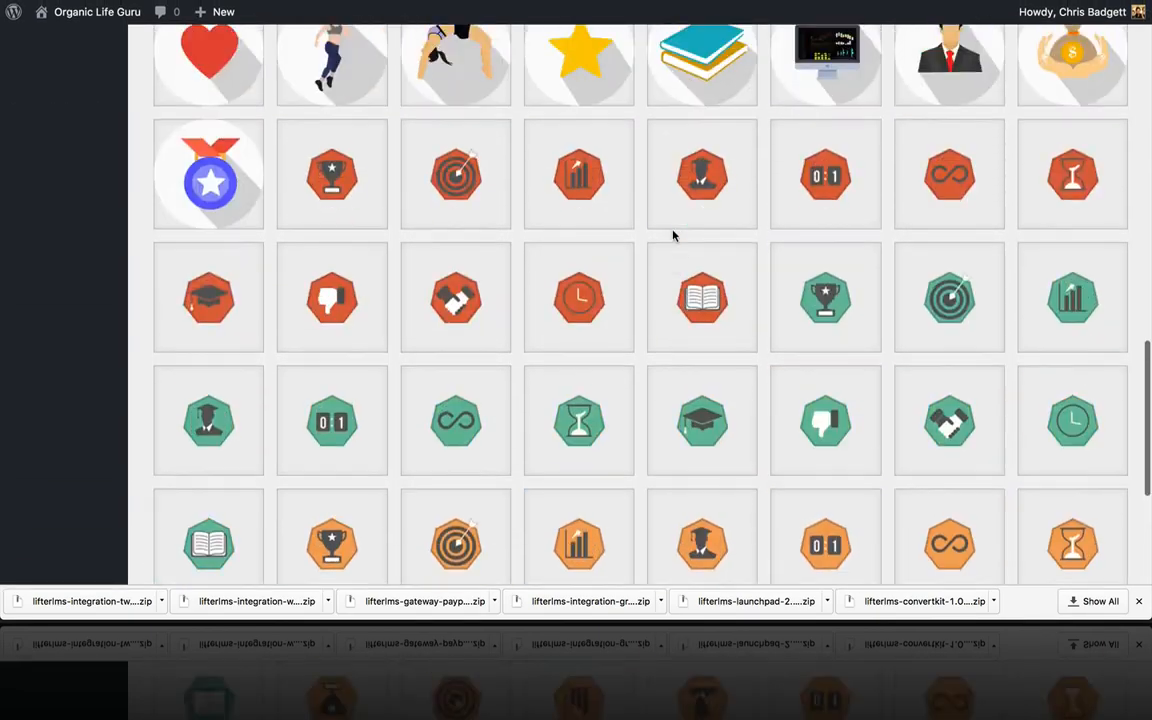
{"action": "scroll", "coordinate": [673, 236], "scroll_direction": "up", "scroll_amount": 6}
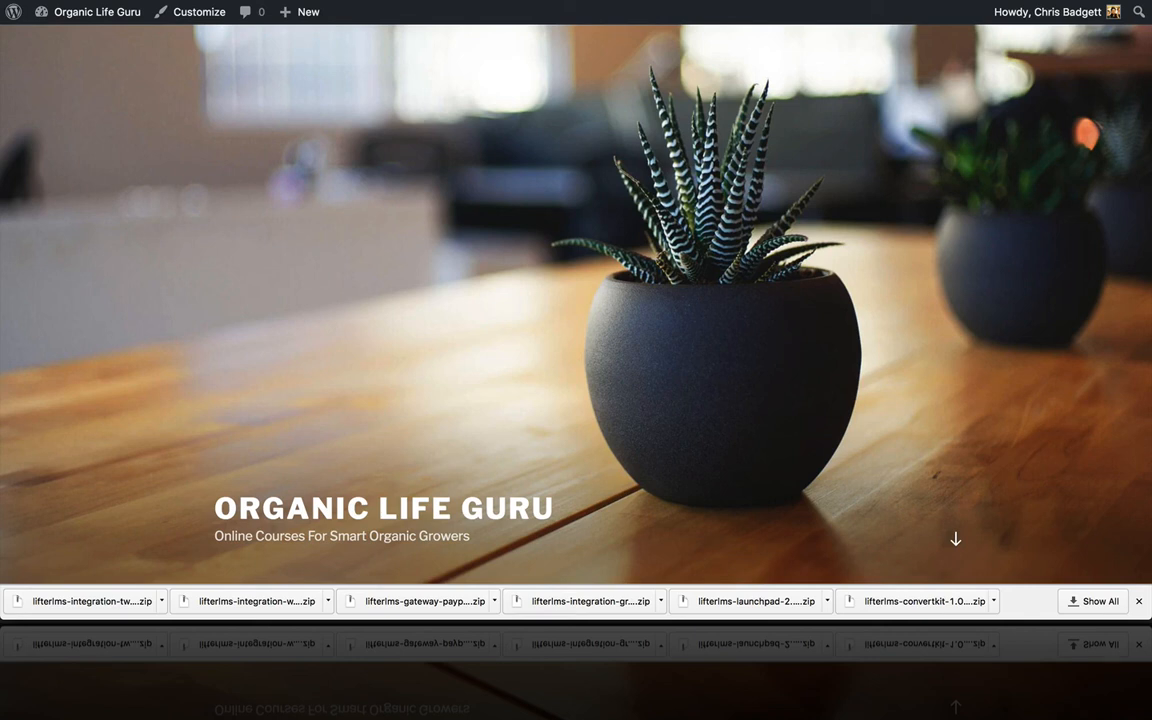
Step: Reload the homepage, open the sample course from Course Catalog, and browse its Free plan and lessons
{"action": "key", "text": "super+r"}
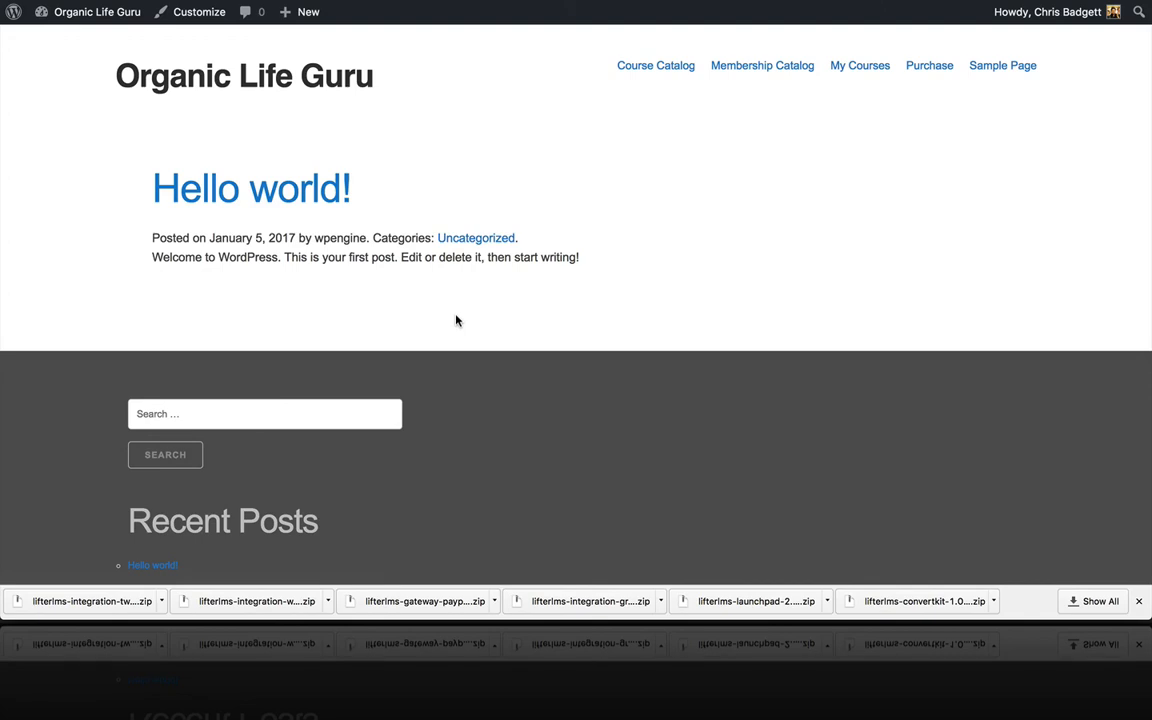
{"action": "left_click", "coordinate": [664, 68]}
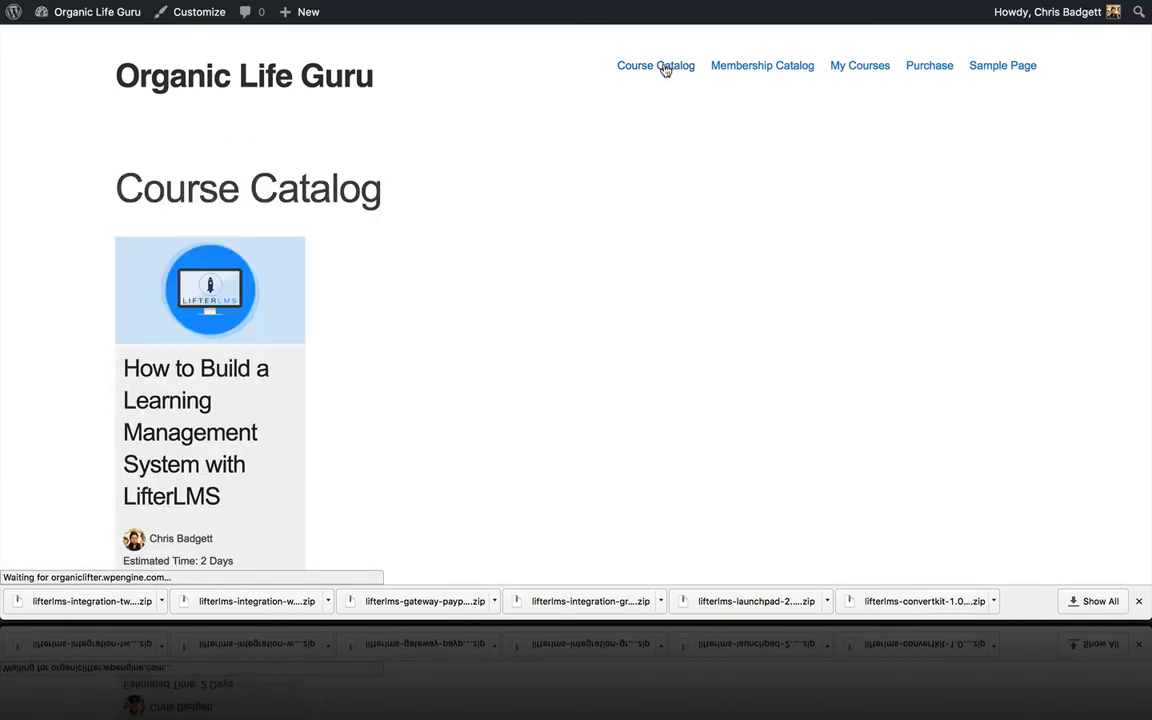
{"action": "left_click", "coordinate": [254, 290]}
{"action": "scroll", "coordinate": [488, 349], "scroll_direction": "down", "scroll_amount": 3}
{"action": "scroll", "coordinate": [488, 349], "scroll_direction": "down", "scroll_amount": 10}
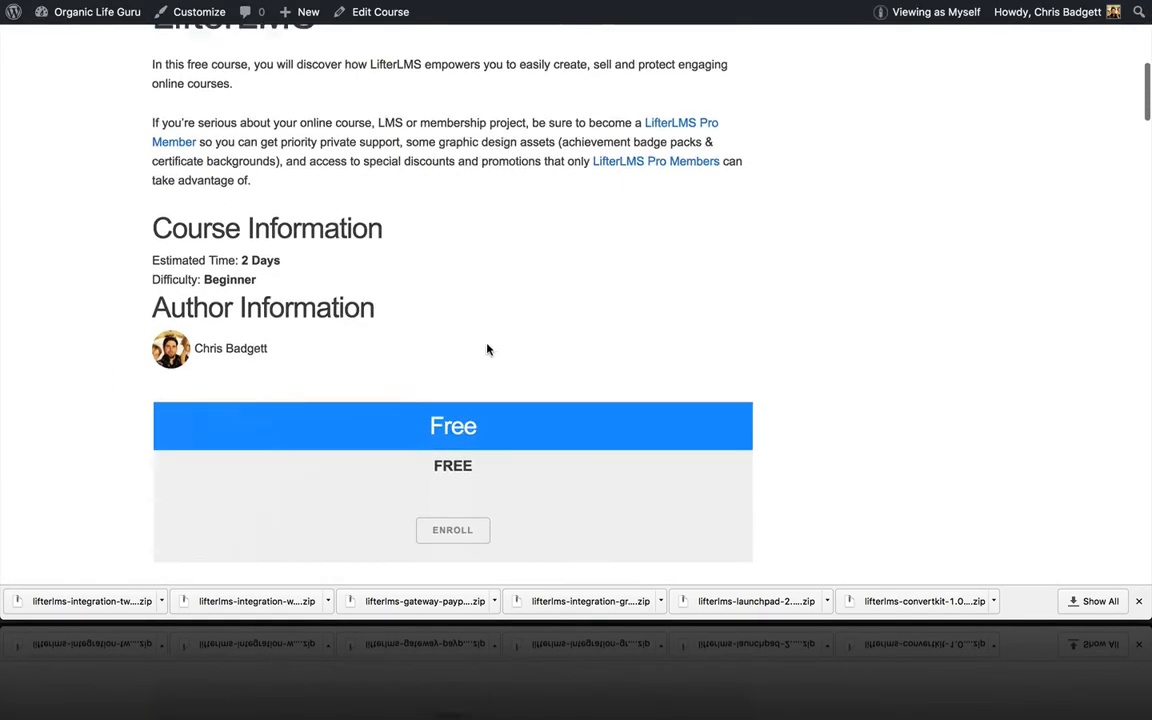
{"action": "scroll", "coordinate": [488, 349], "scroll_direction": "up", "scroll_amount": 10}
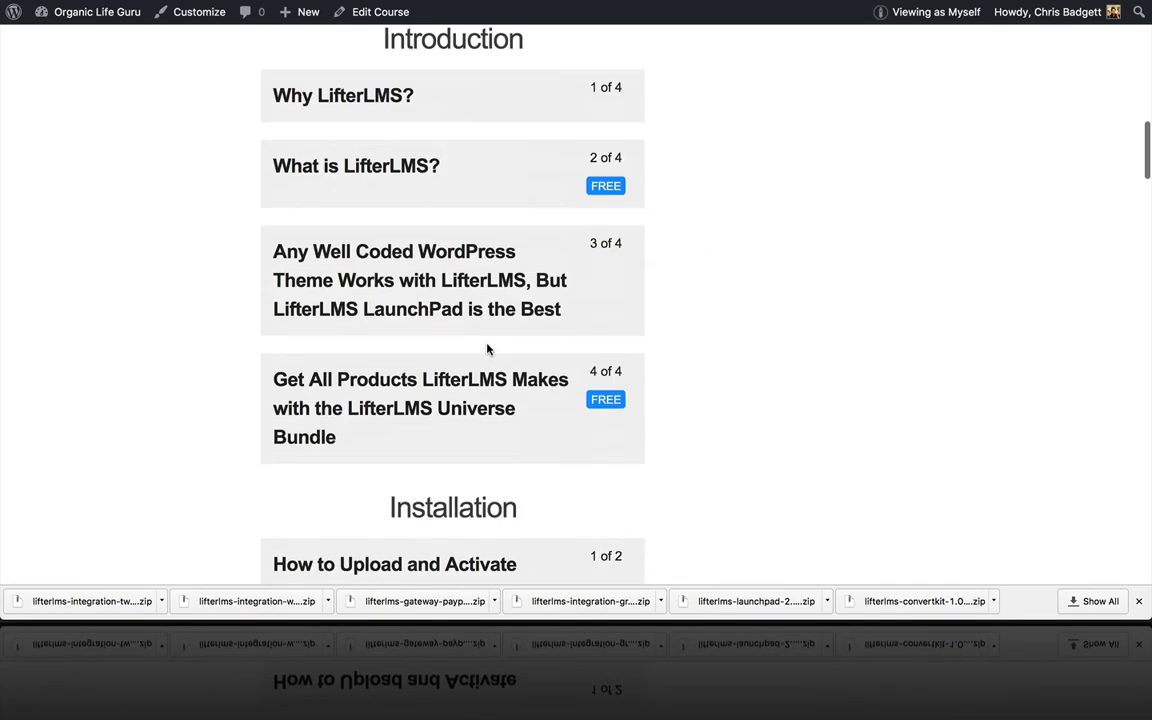
{"action": "scroll", "coordinate": [488, 349], "scroll_direction": "up", "scroll_amount": 1}
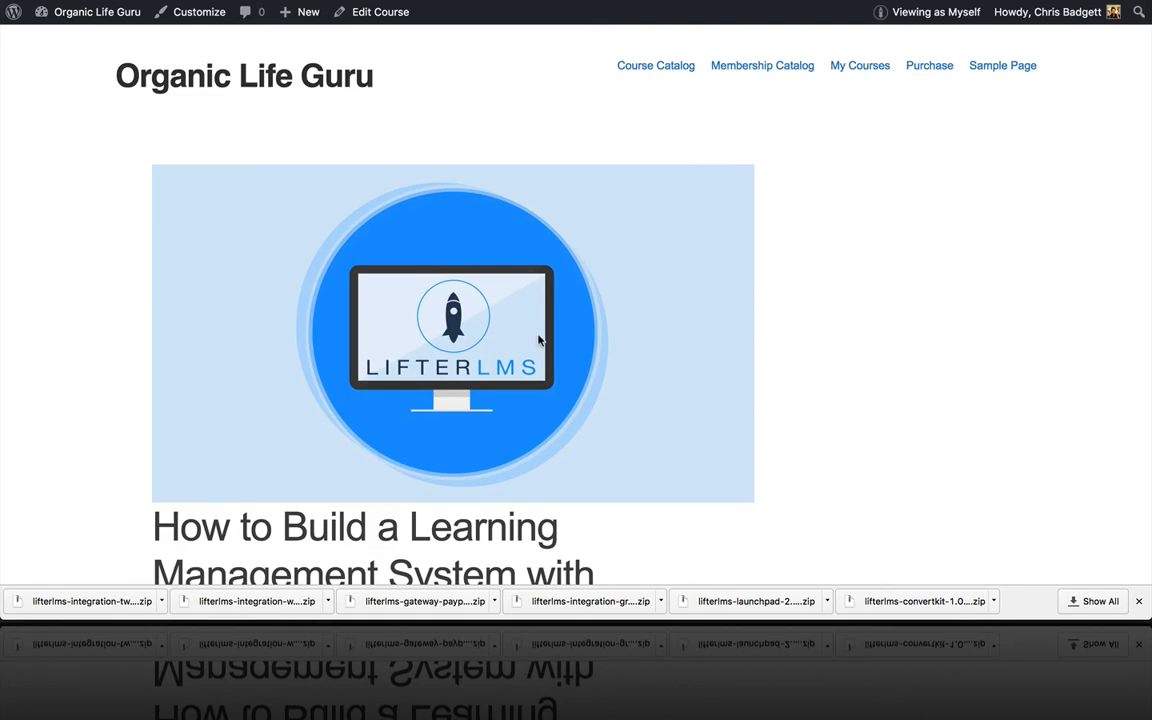
{"action": "scroll", "coordinate": [536, 340], "scroll_direction": "down", "scroll_amount": 1}
{"action": "scroll", "coordinate": [536, 343], "scroll_direction": "down", "scroll_amount": 10}
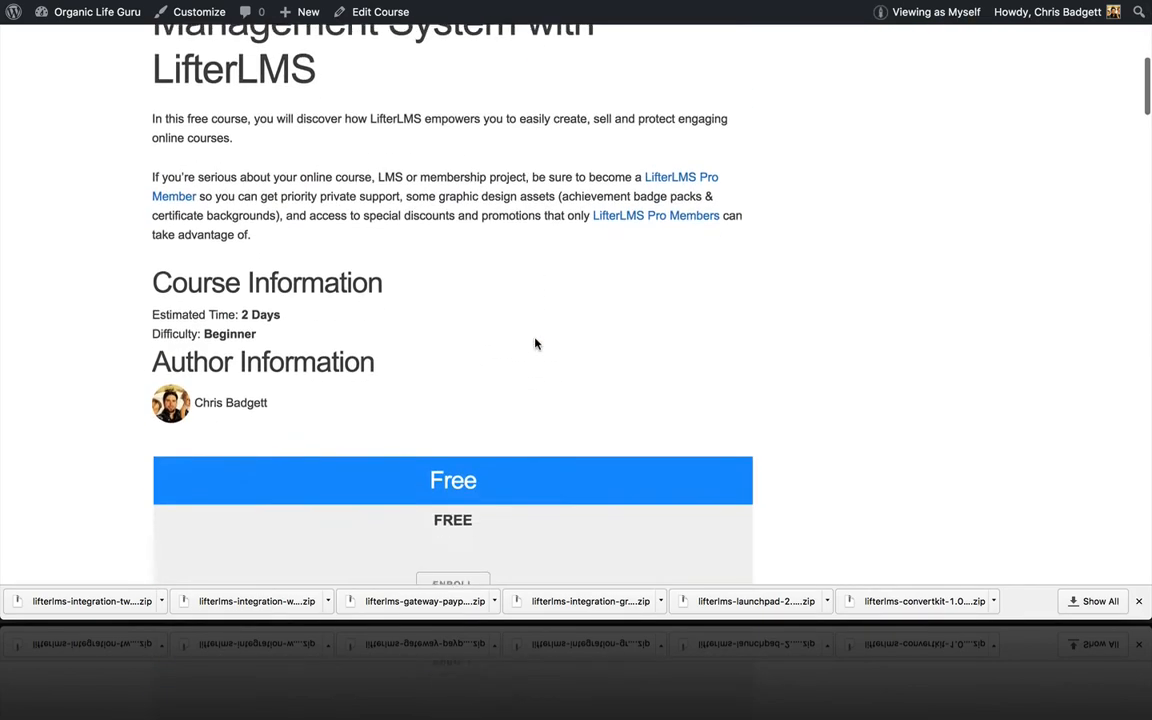
{"action": "scroll", "coordinate": [535, 343], "scroll_direction": "down", "scroll_amount": 6}
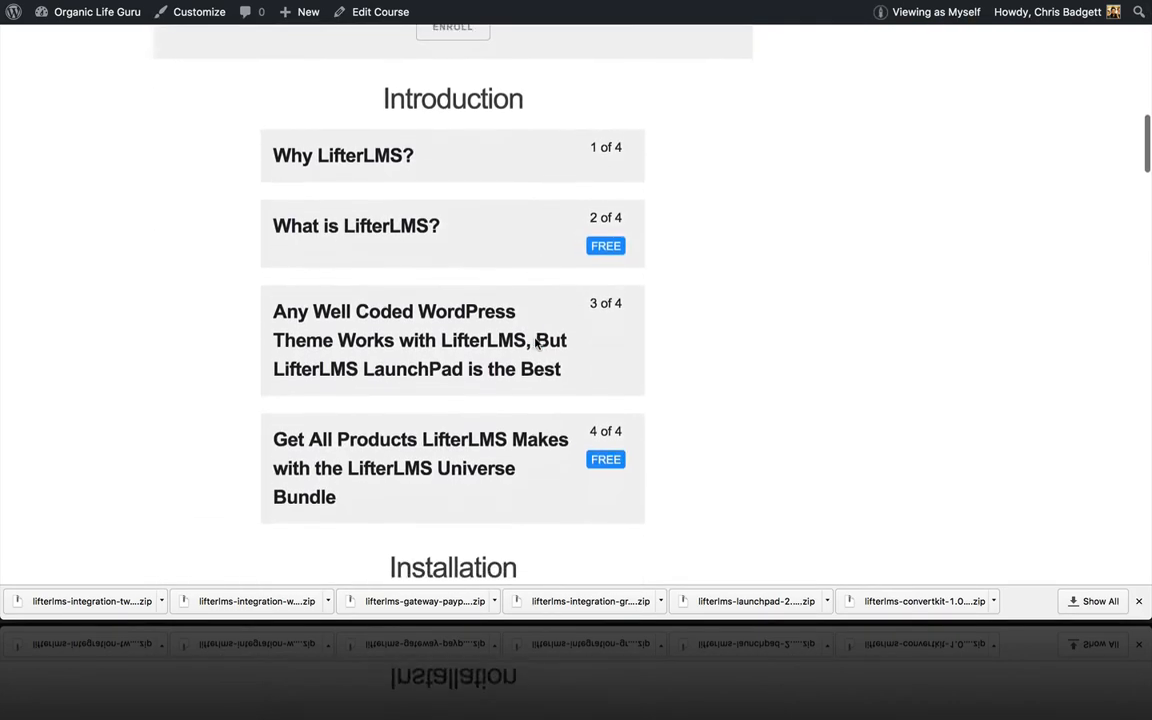